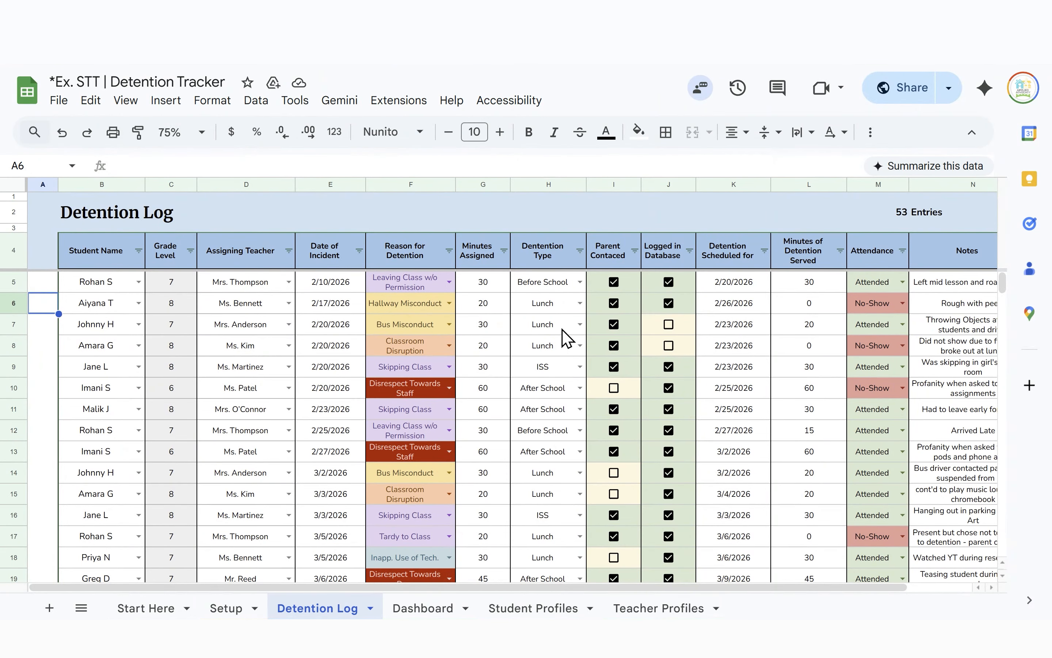
Sort the Detention Log entries A to Z by Student Name
{"action": "scroll", "coordinate": [198, 403], "scroll_direction": "down", "scroll_amount": 5}
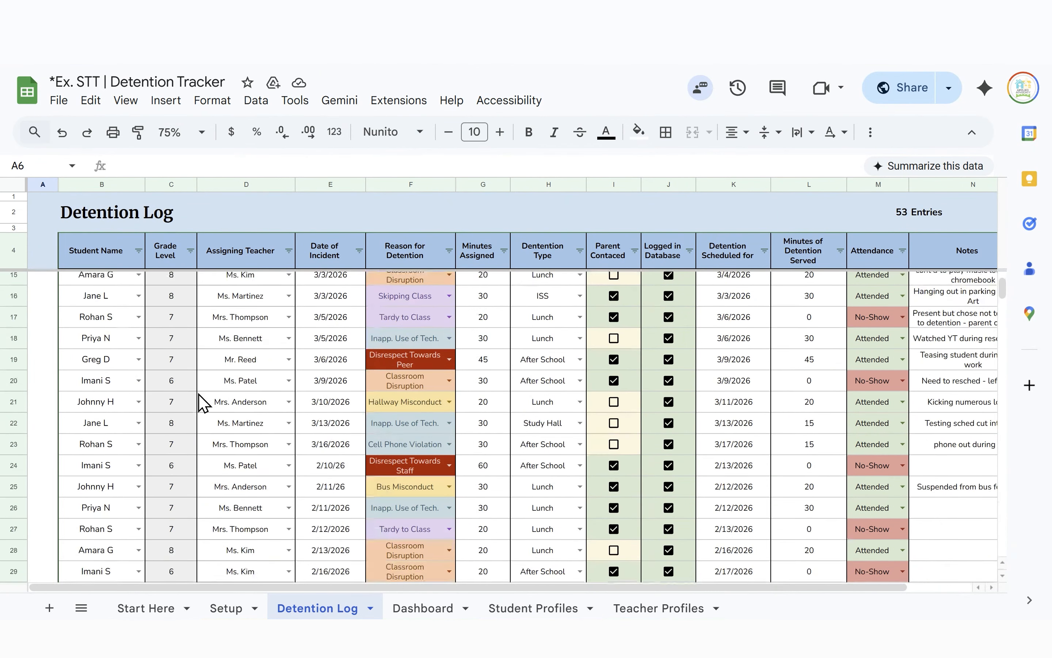
{"action": "scroll", "coordinate": [208, 400], "scroll_direction": "down", "scroll_amount": 8}
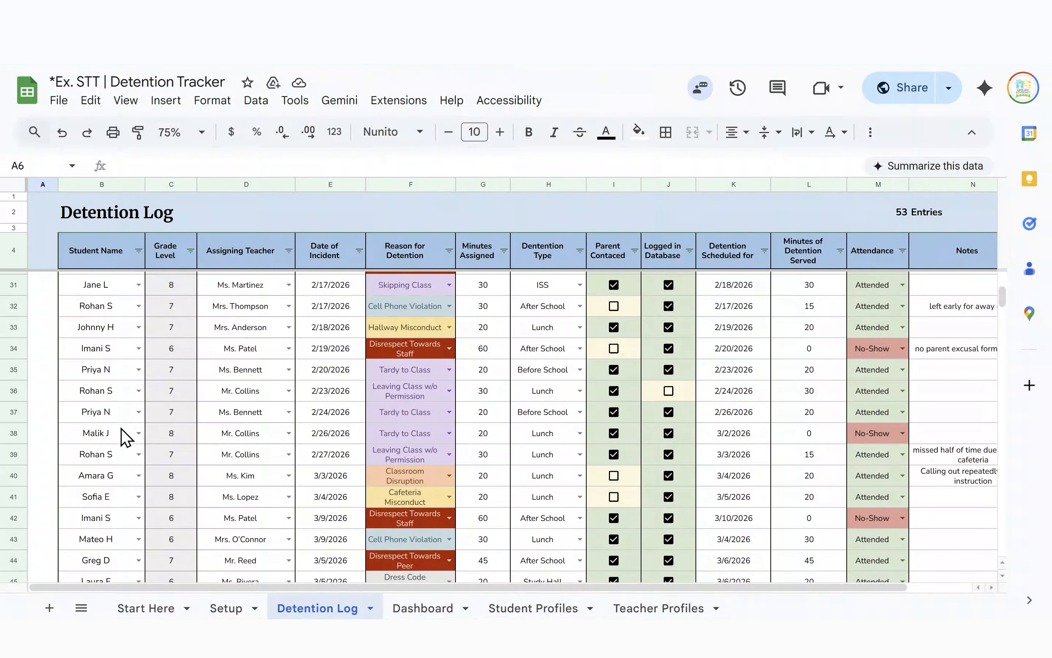
{"action": "scroll", "coordinate": [304, 413], "scroll_direction": "up", "scroll_amount": 8}
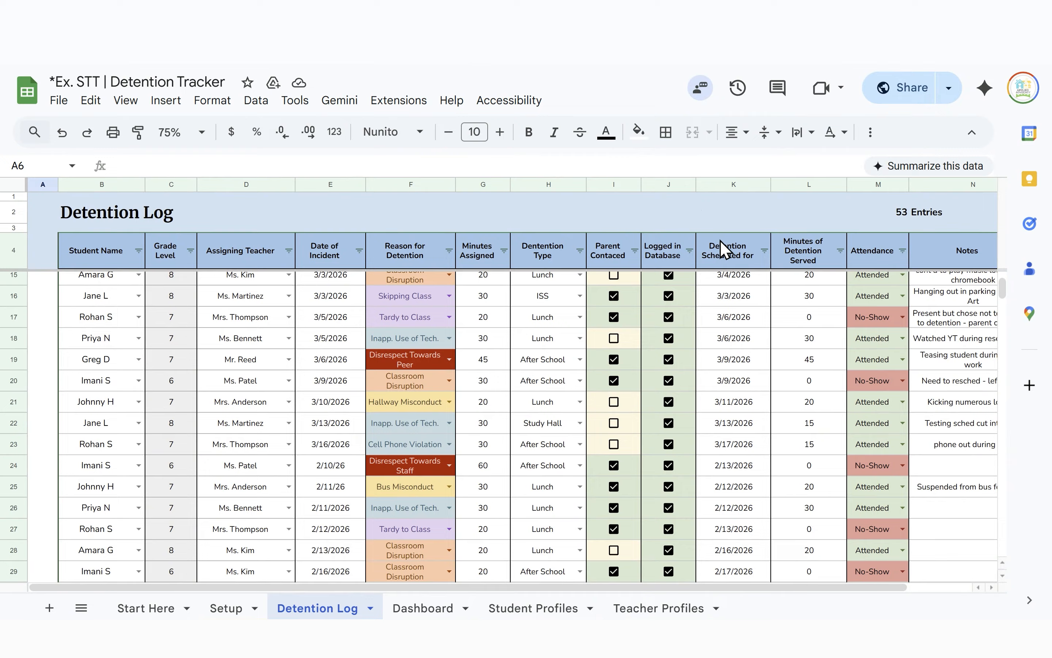
{"action": "scroll", "coordinate": [768, 331], "scroll_direction": "up", "scroll_amount": 5}
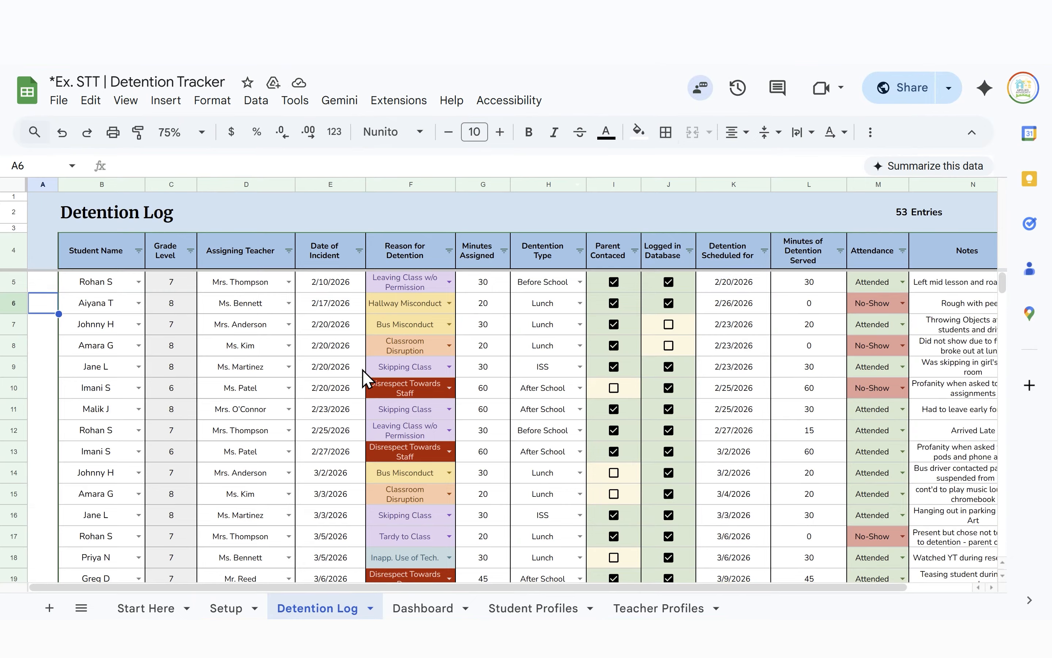
{"action": "scroll", "coordinate": [369, 357], "scroll_direction": "right", "scroll_amount": 3}
{"action": "scroll", "coordinate": [373, 351], "scroll_direction": "left", "scroll_amount": 3}
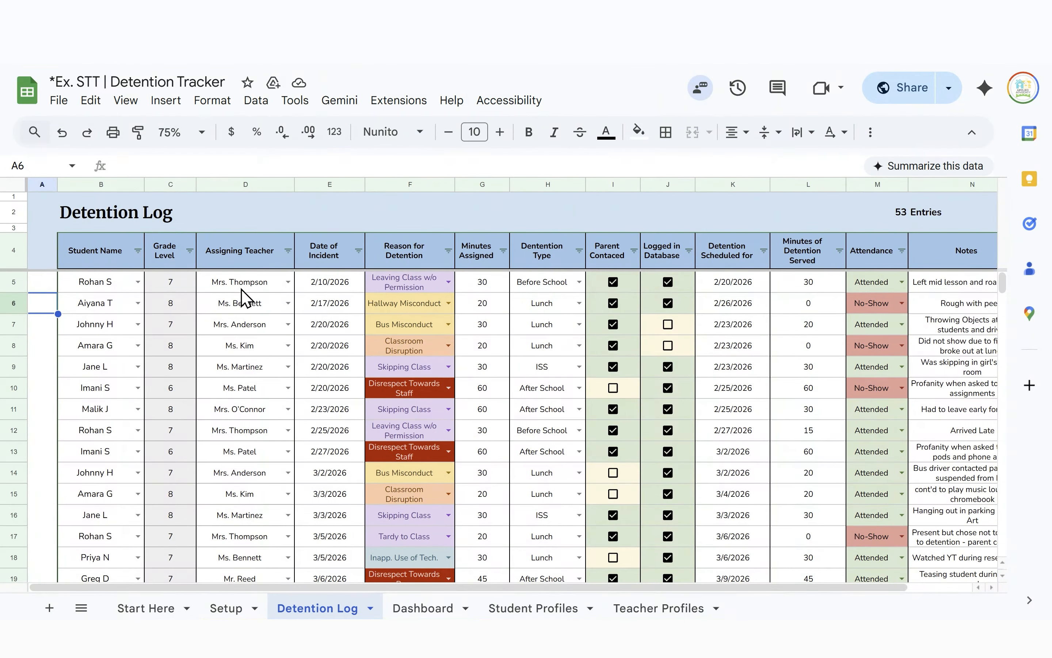
{"action": "scroll", "coordinate": [470, 395], "scroll_direction": "right", "scroll_amount": 3}
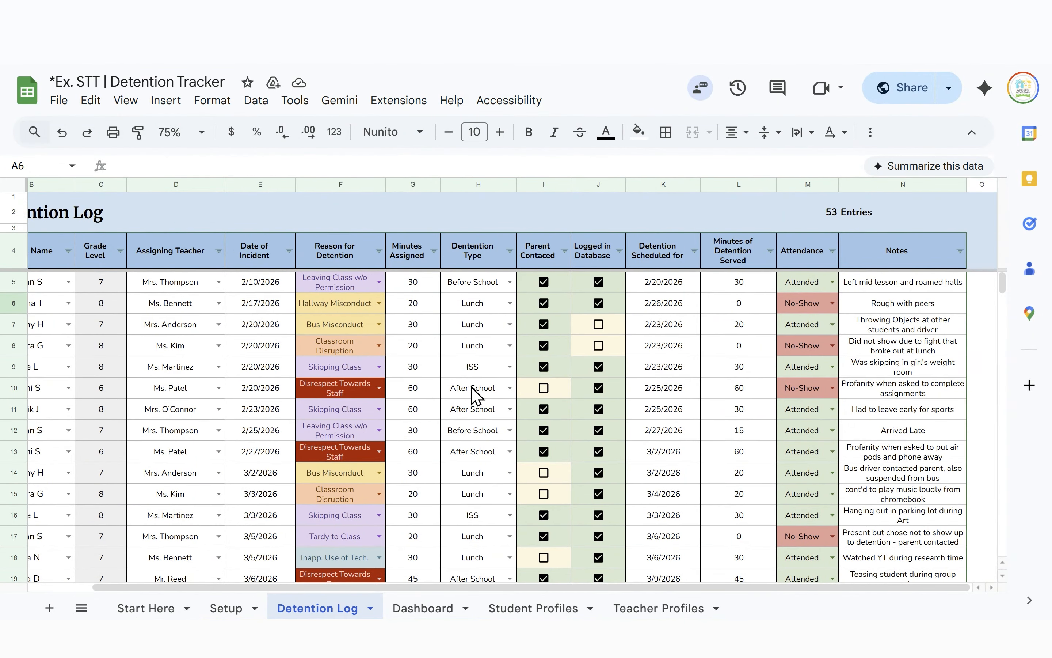
{"action": "scroll", "coordinate": [458, 395], "scroll_direction": "left", "scroll_amount": 3}
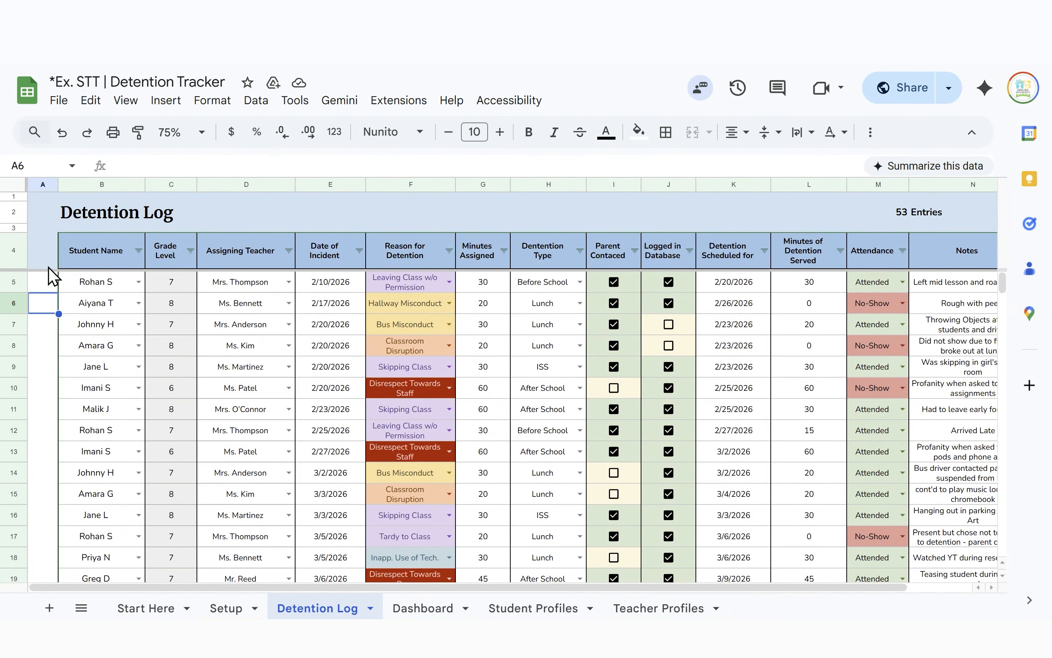
{"action": "left_click", "coordinate": [139, 251]}
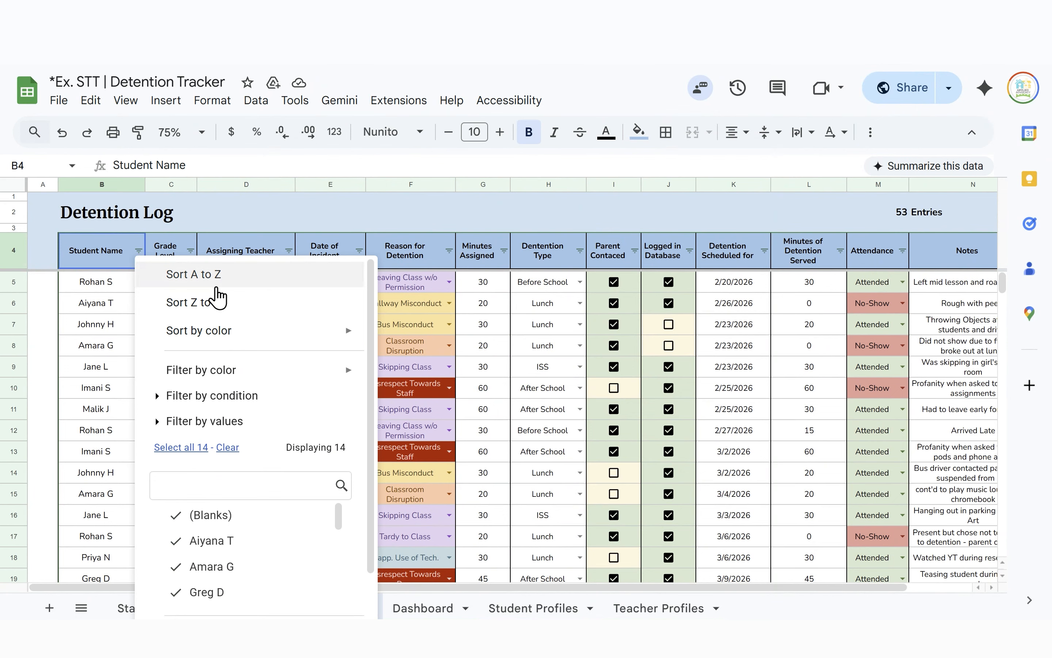
{"action": "left_click", "coordinate": [216, 285]}
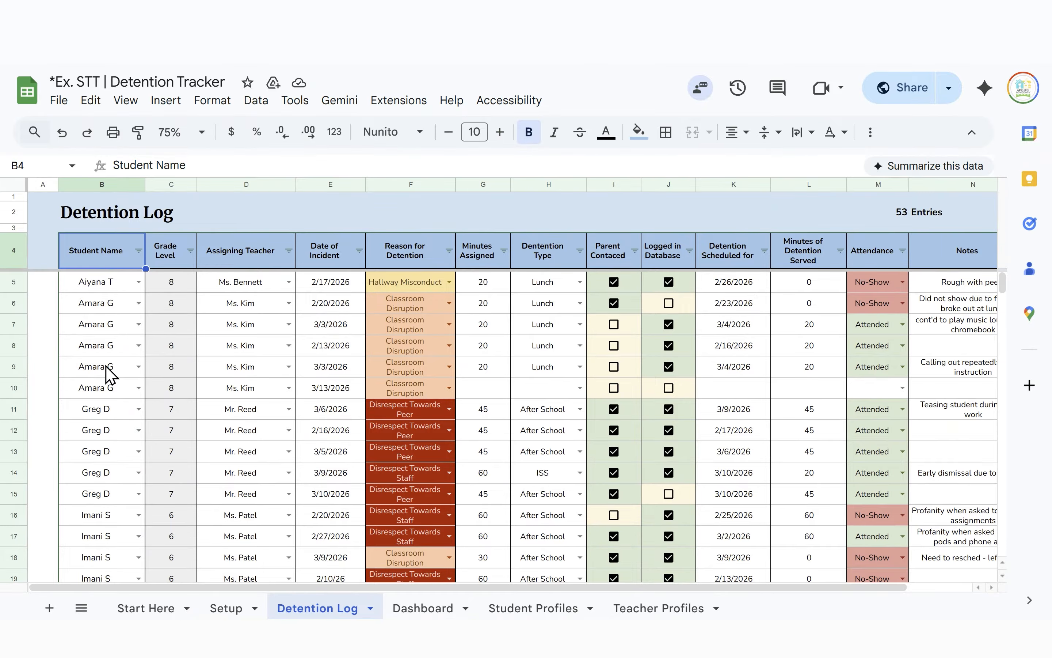
Re-sort the entries A to Z by Reason for Detention
{"action": "scroll", "coordinate": [107, 370], "scroll_direction": "down", "scroll_amount": 5}
{"action": "scroll", "coordinate": [111, 441], "scroll_direction": "up", "scroll_amount": 5}
{"action": "left_click", "coordinate": [449, 251]}
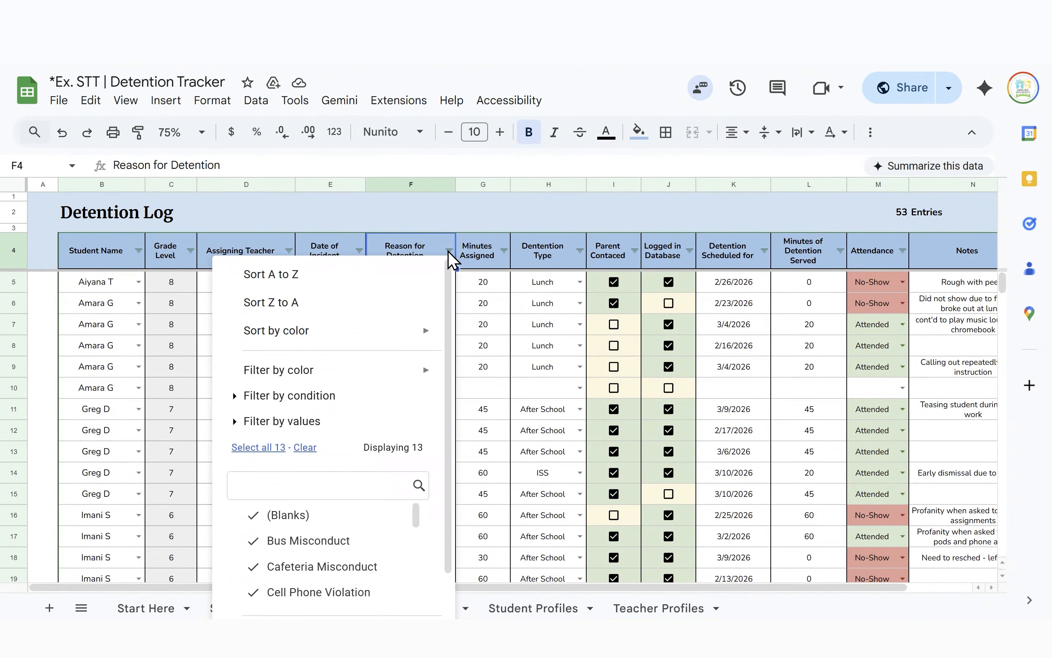
{"action": "left_click", "coordinate": [403, 274]}
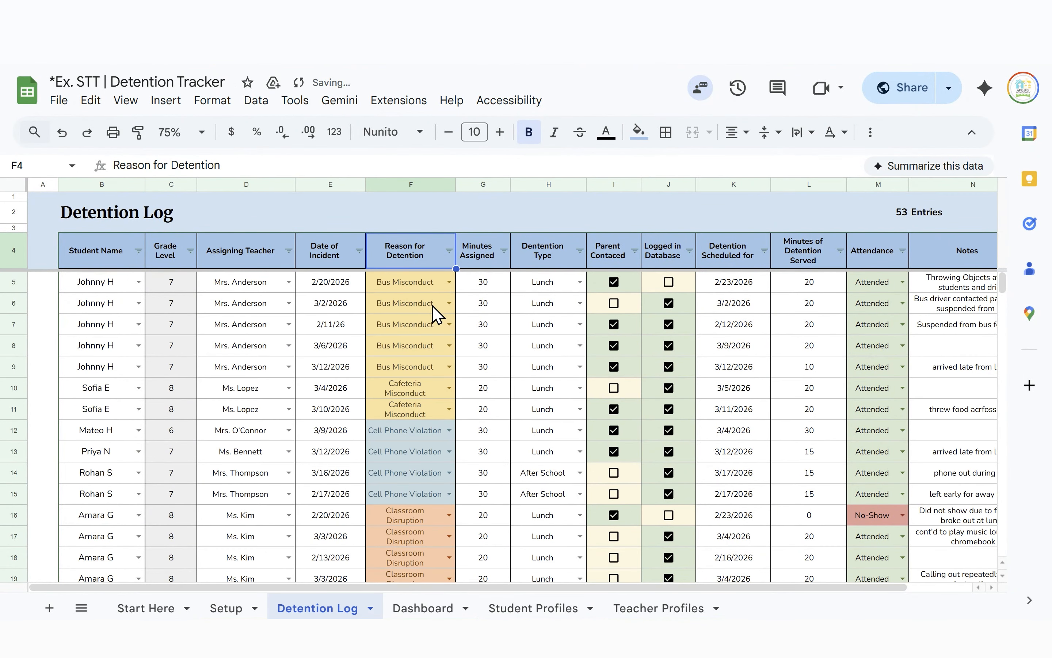
Sort the entries A to Z by Assigning Teacher, then turn on the Student Name filter
{"action": "scroll", "coordinate": [439, 347], "scroll_direction": "down", "scroll_amount": 8}
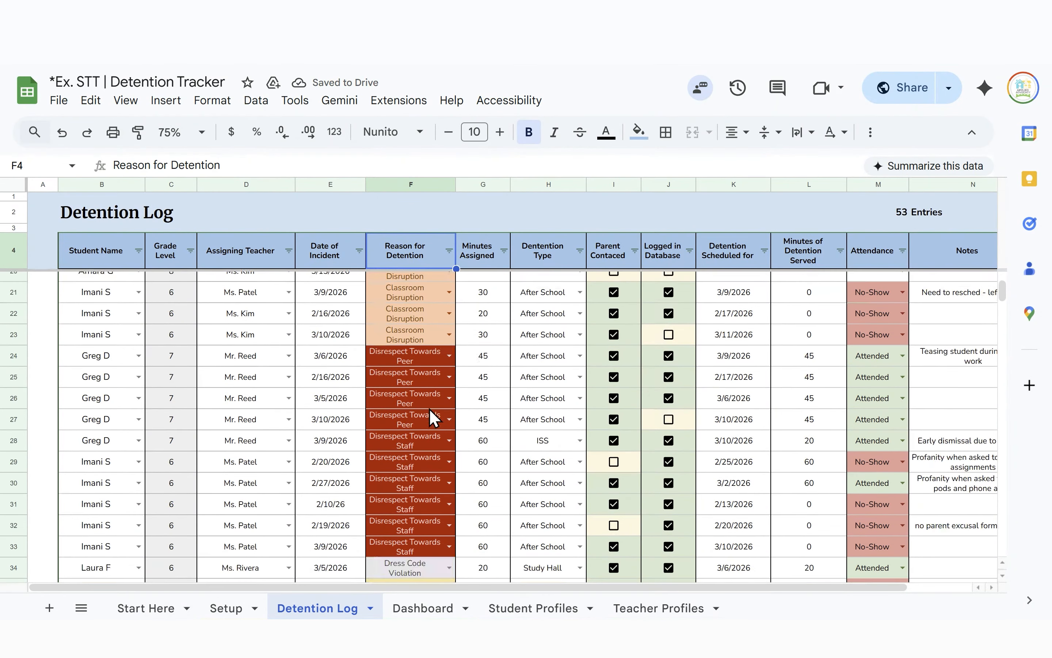
{"action": "scroll", "coordinate": [430, 408], "scroll_direction": "up", "scroll_amount": 8}
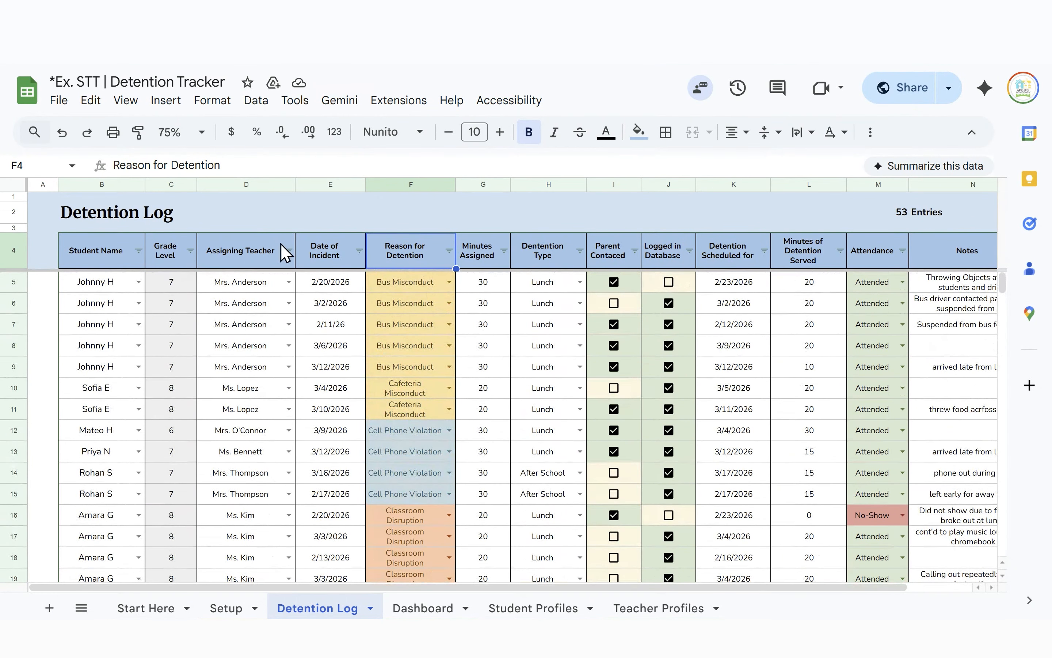
{"action": "left_click", "coordinate": [289, 251]}
{"action": "left_click", "coordinate": [263, 274]}
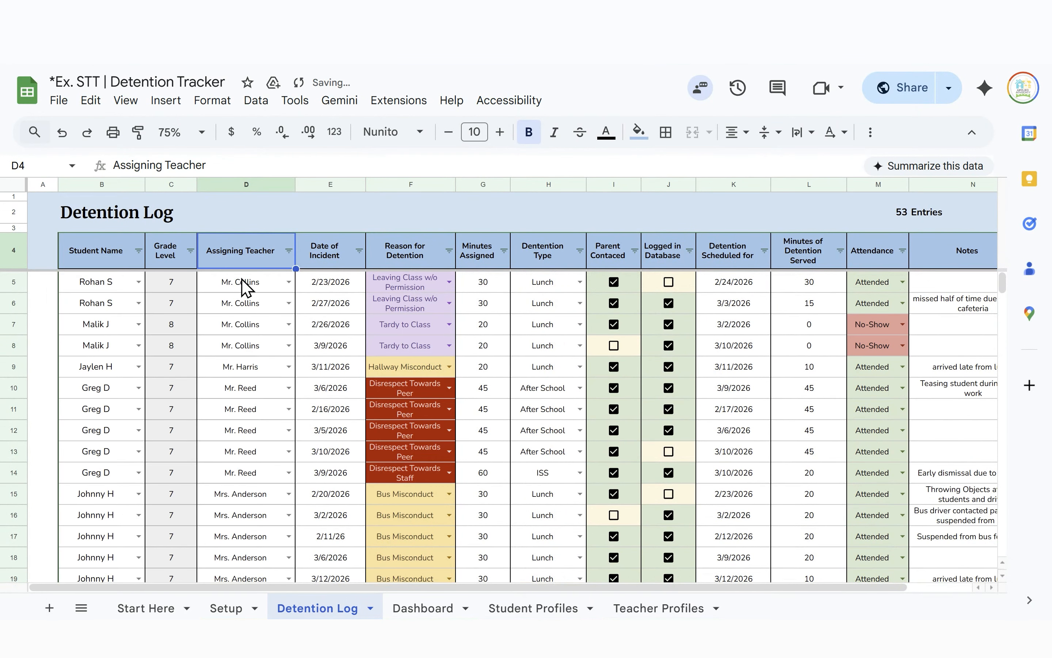
{"action": "left_click", "coordinate": [138, 251]}
{"action": "scroll", "coordinate": [174, 461], "scroll_direction": "down", "scroll_amount": 1}
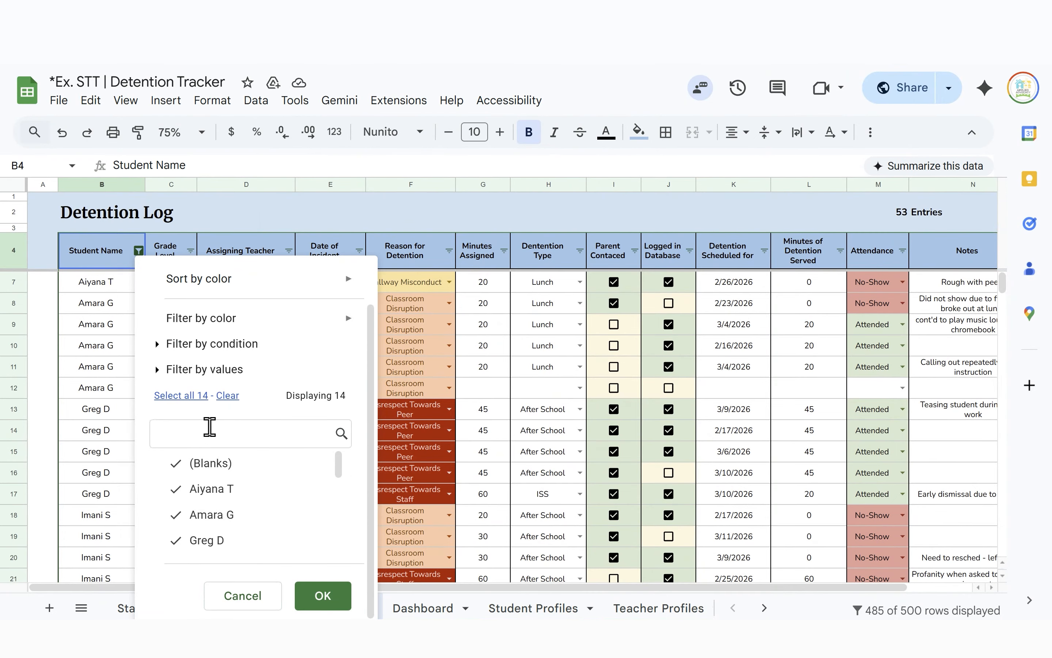
{"action": "scroll", "coordinate": [235, 544], "scroll_direction": "down", "scroll_amount": 5}
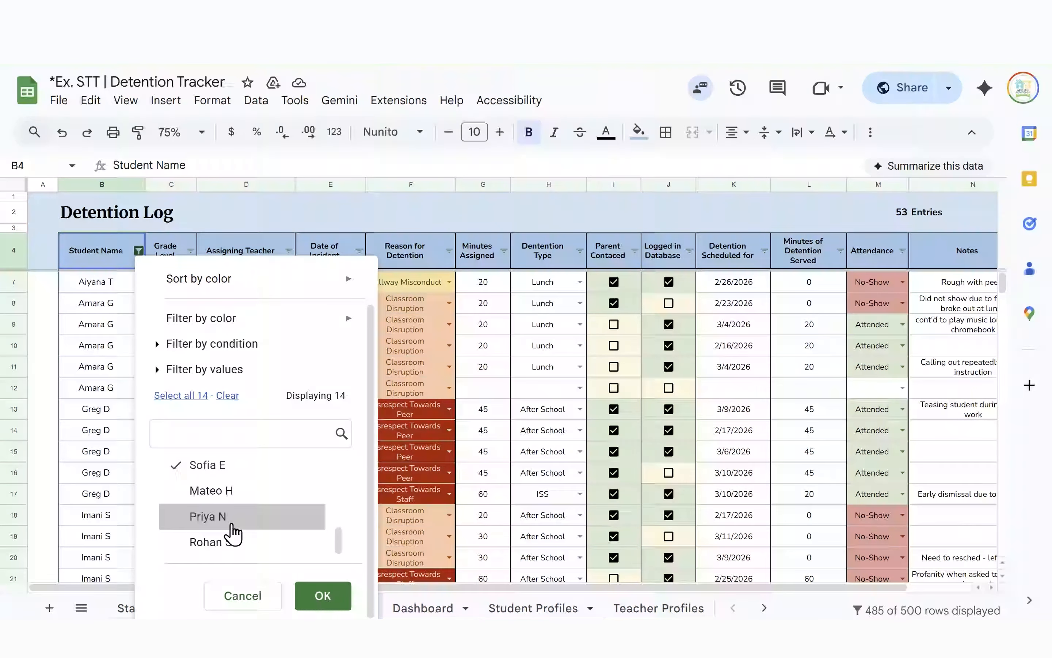
{"action": "left_click", "coordinate": [202, 542]}
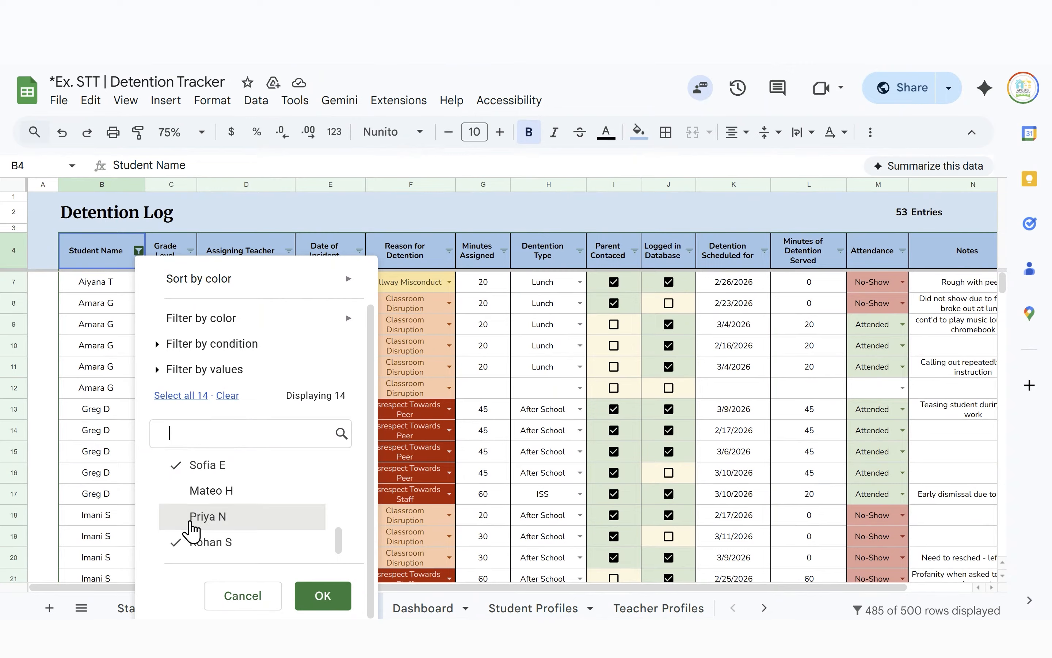
{"action": "left_click", "coordinate": [192, 518]}
{"action": "left_click", "coordinate": [181, 492]}
{"action": "left_click", "coordinate": [179, 465]}
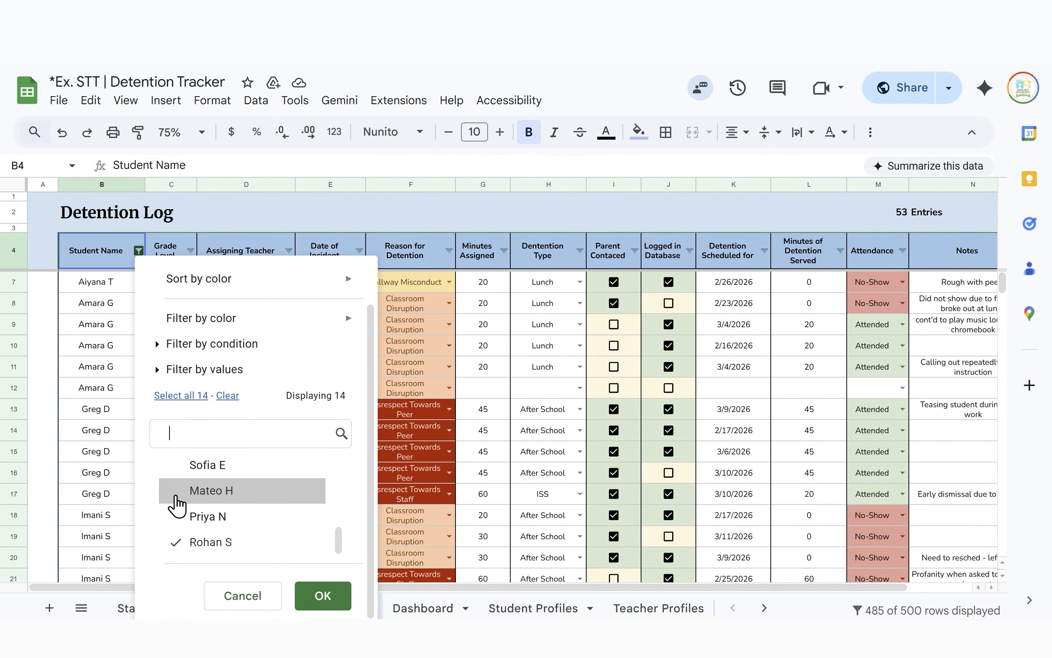
{"action": "scroll", "coordinate": [176, 504], "scroll_direction": "up", "scroll_amount": 3}
{"action": "left_click", "coordinate": [178, 533]}
{"action": "left_click", "coordinate": [176, 506]}
{"action": "left_click", "coordinate": [174, 475]}
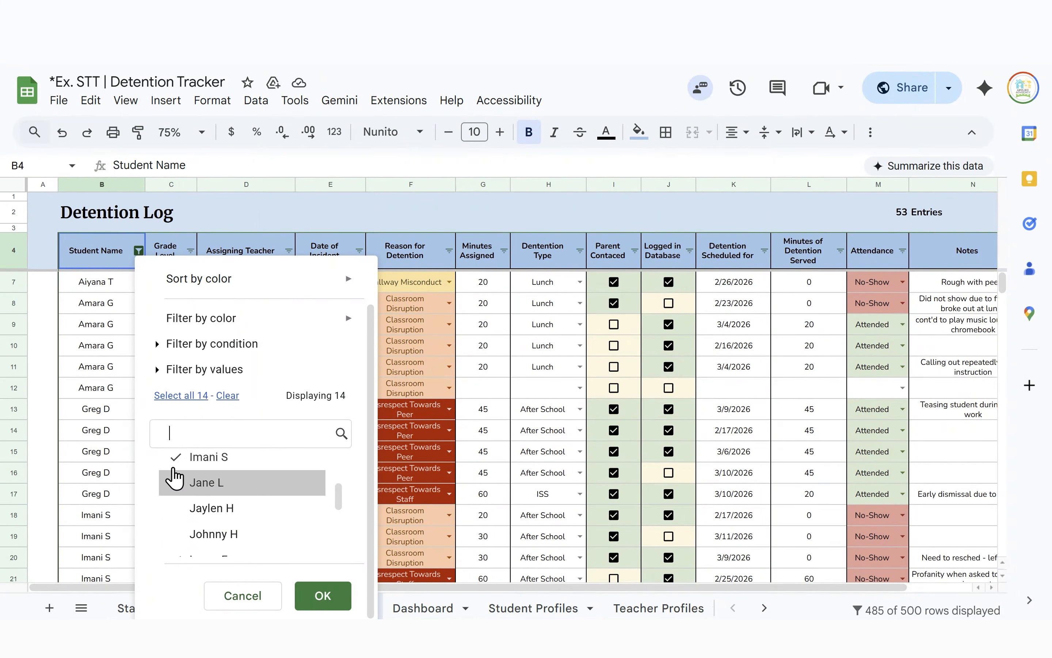
{"action": "left_click", "coordinate": [175, 458]}
{"action": "scroll", "coordinate": [176, 481], "scroll_direction": "up", "scroll_amount": 3}
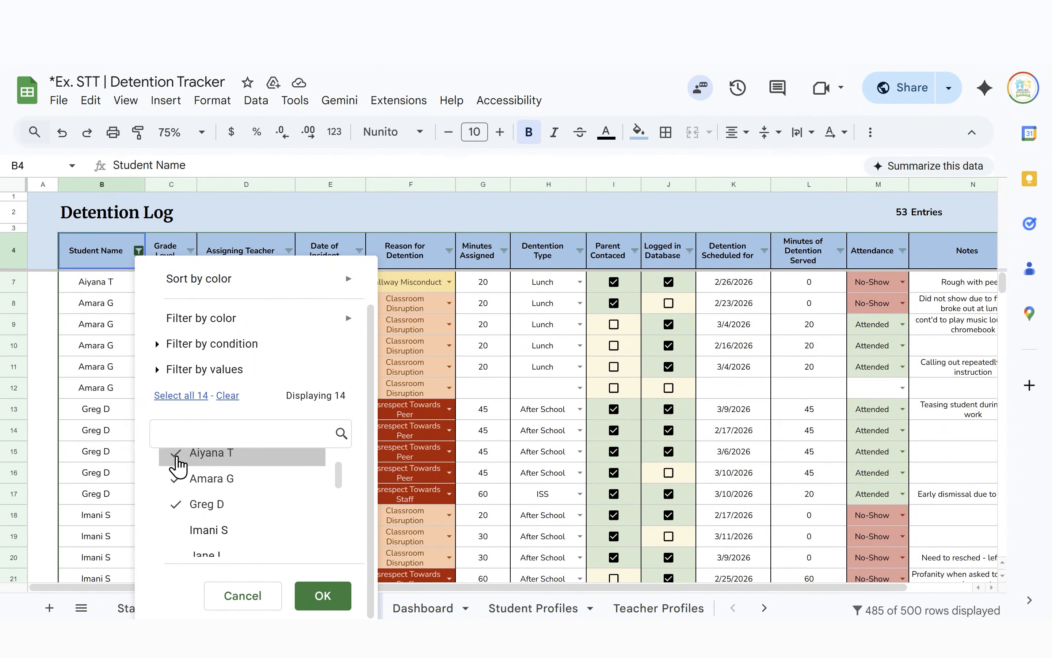
{"action": "left_click", "coordinate": [227, 397]}
{"action": "scroll", "coordinate": [226, 507], "scroll_direction": "down", "scroll_amount": 5}
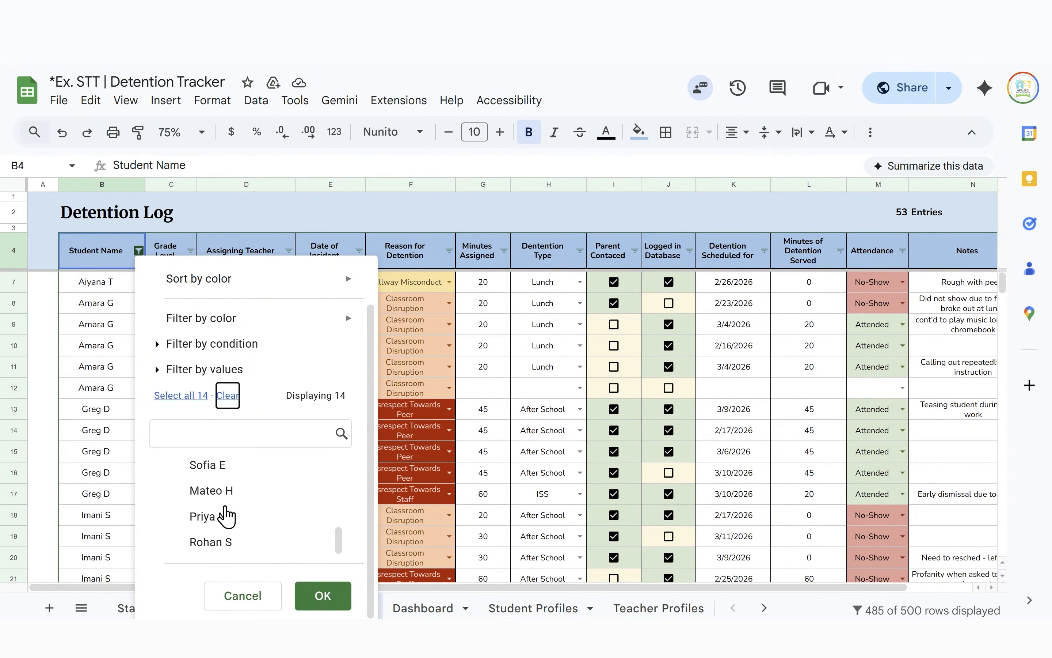
{"action": "left_click", "coordinate": [217, 547]}
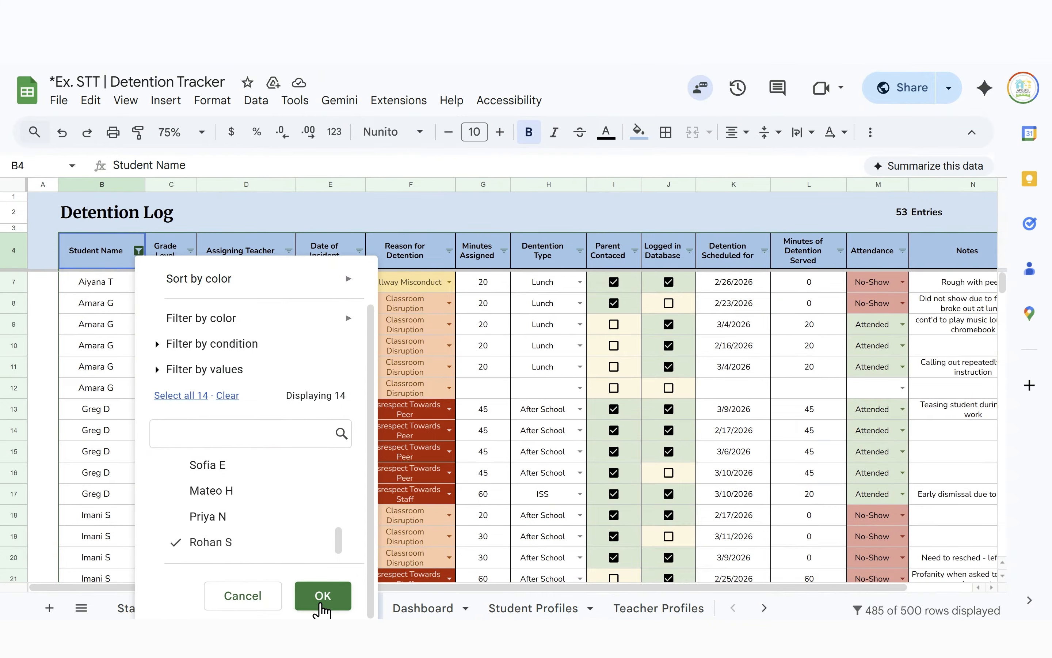
{"action": "left_click", "coordinate": [325, 597]}
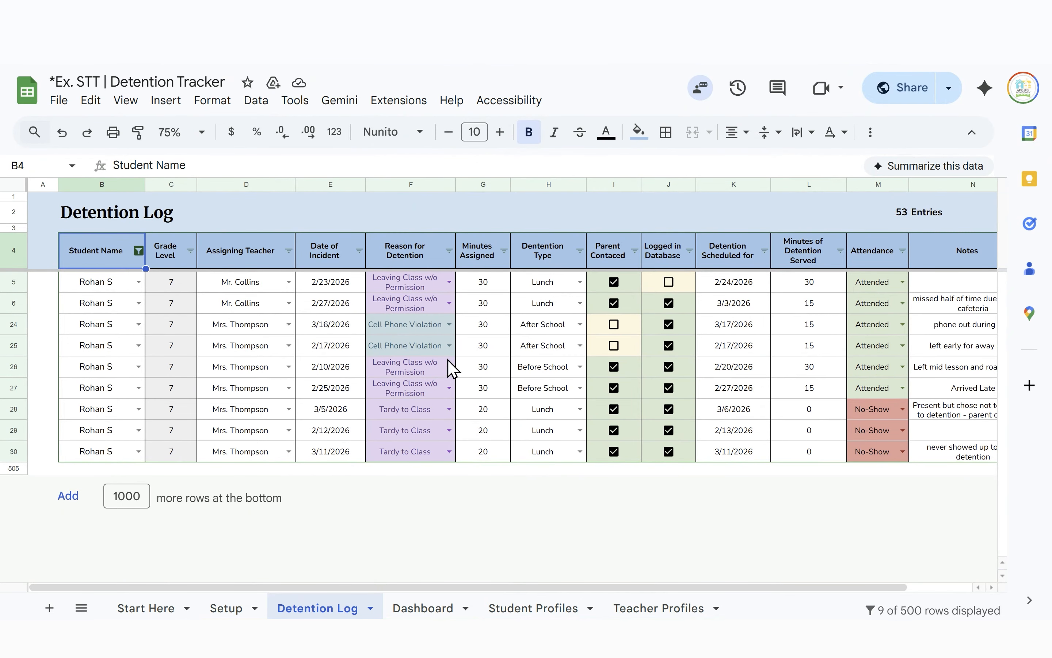
Select all names in the Student Name filter so every entry shows again
{"action": "left_click", "coordinate": [140, 252]}
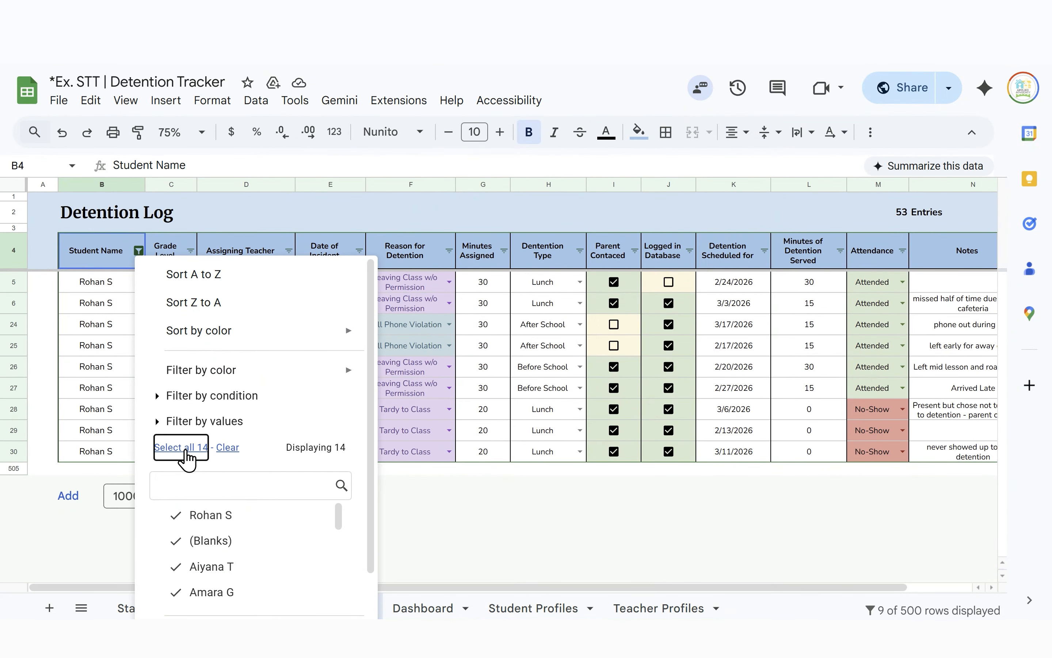
{"action": "scroll", "coordinate": [256, 492], "scroll_direction": "down", "scroll_amount": 5}
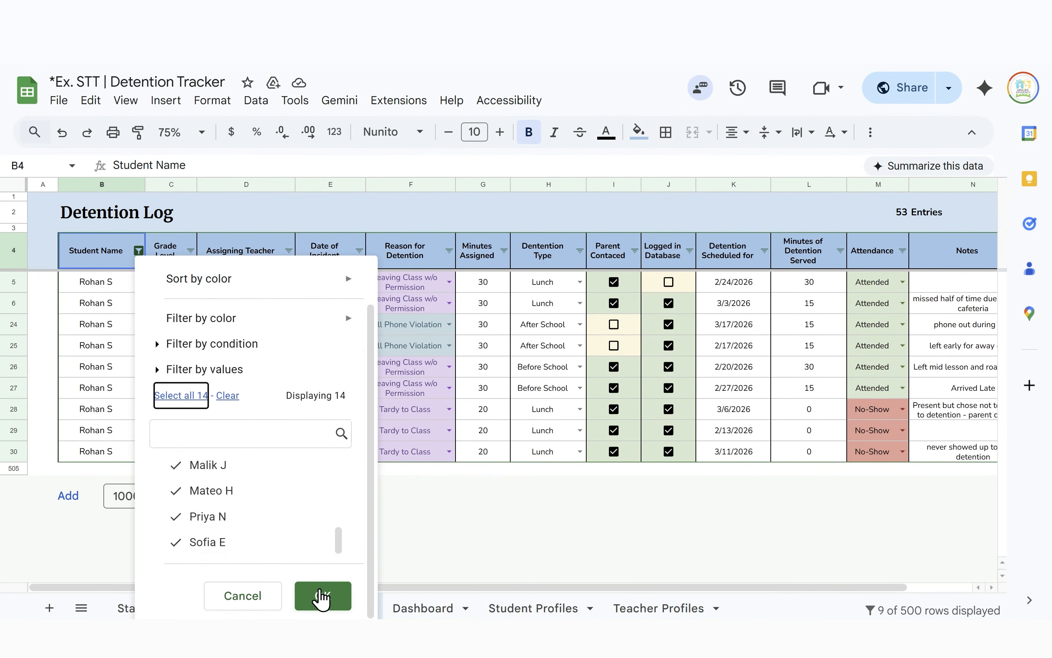
{"action": "left_click", "coordinate": [323, 595]}
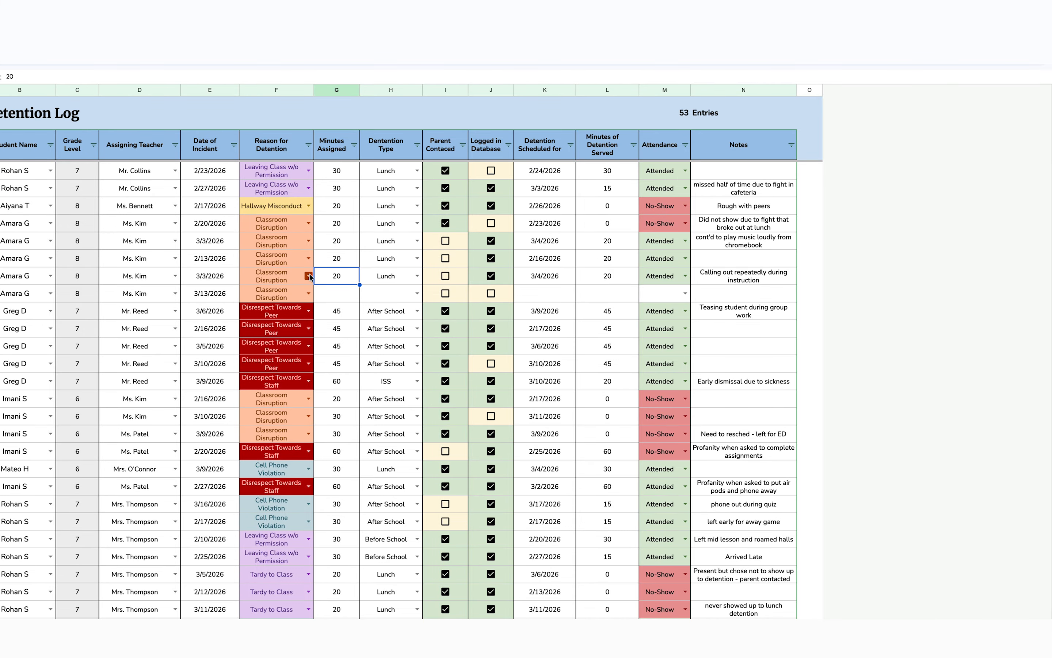
Make Leaving Class w/o Permission light green in the Reason dropdown rule and apply it to all
{"action": "left_click", "coordinate": [309, 274]}
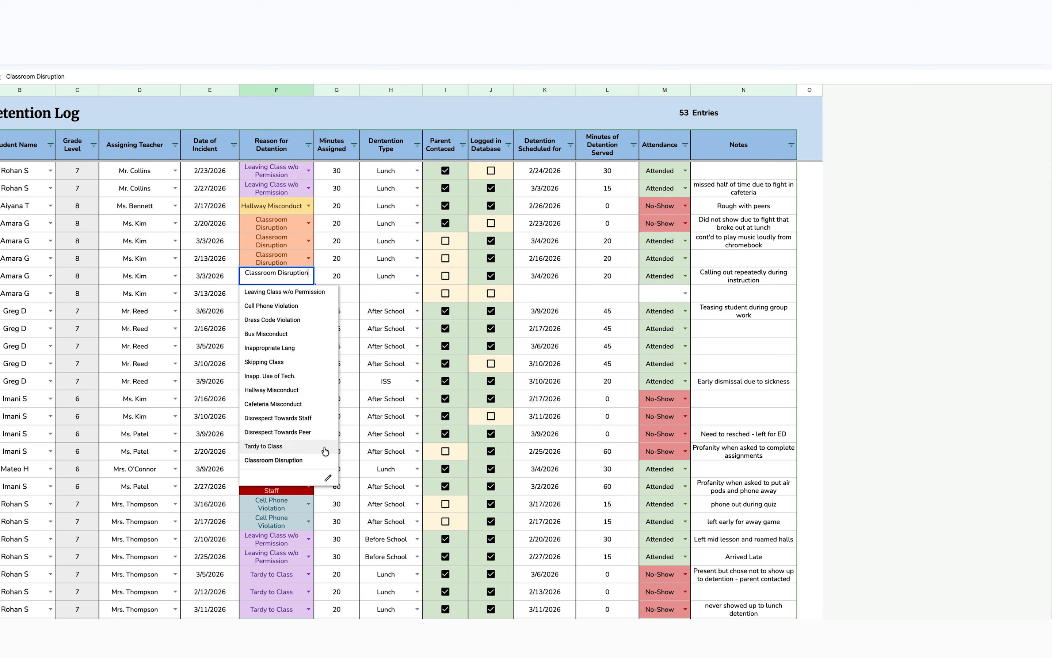
{"action": "left_click", "coordinate": [327, 479]}
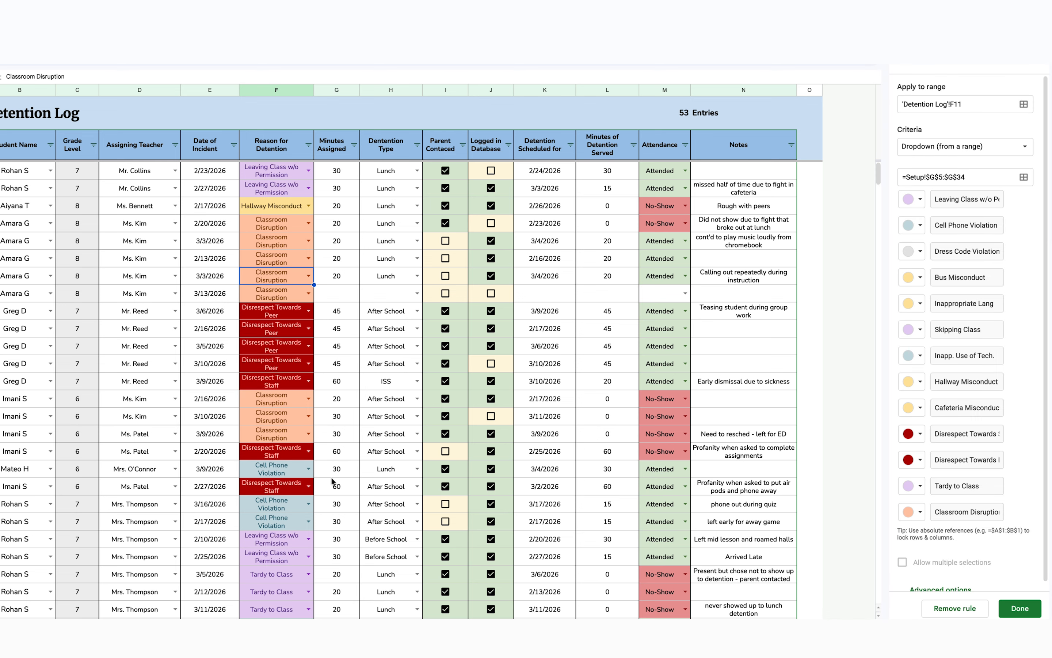
{"action": "left_click", "coordinate": [915, 201]}
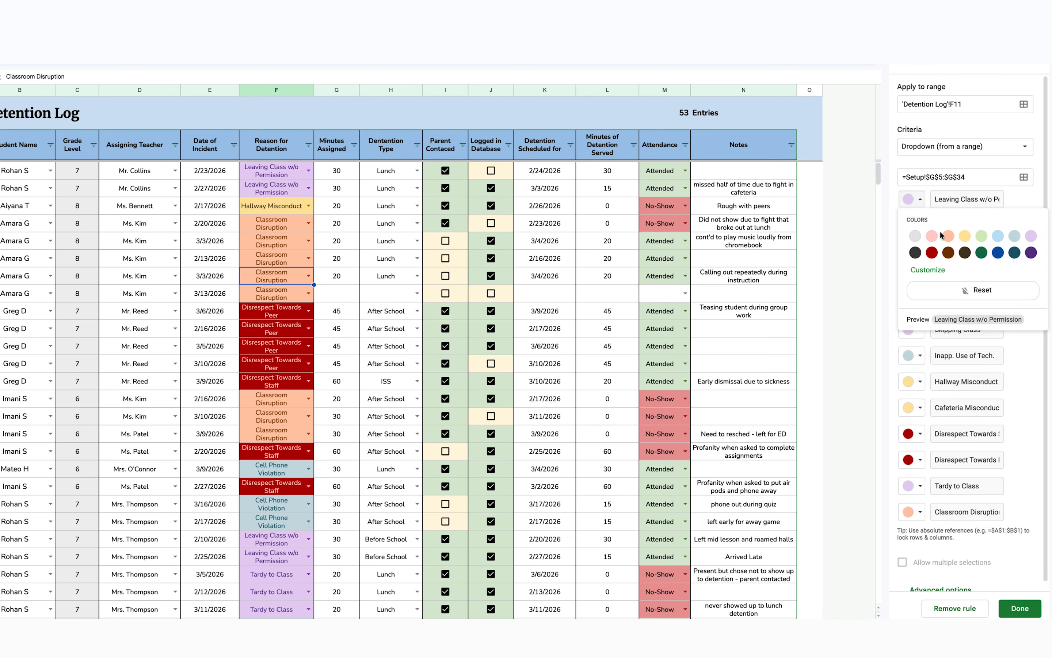
{"action": "left_click", "coordinate": [982, 236]}
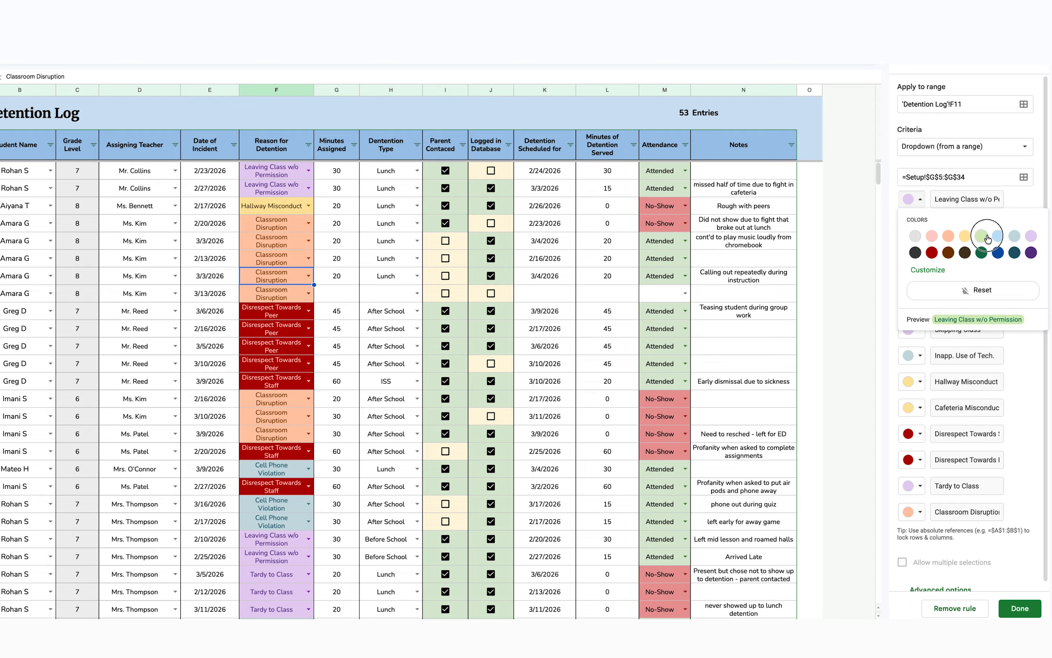
{"action": "left_click", "coordinate": [1022, 608]}
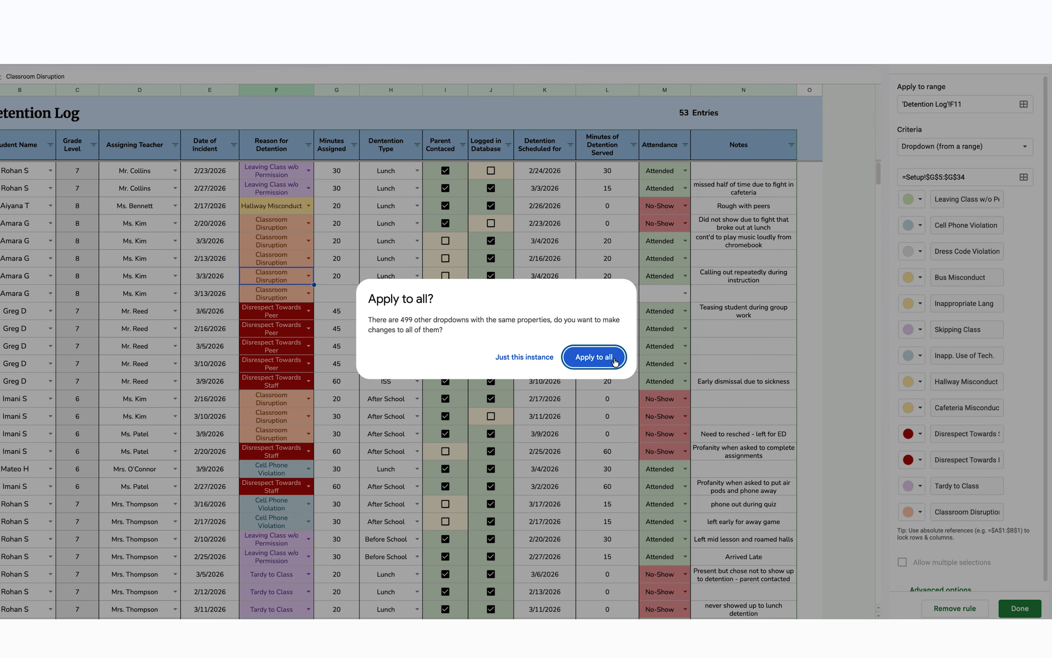
{"action": "left_click", "coordinate": [615, 359]}
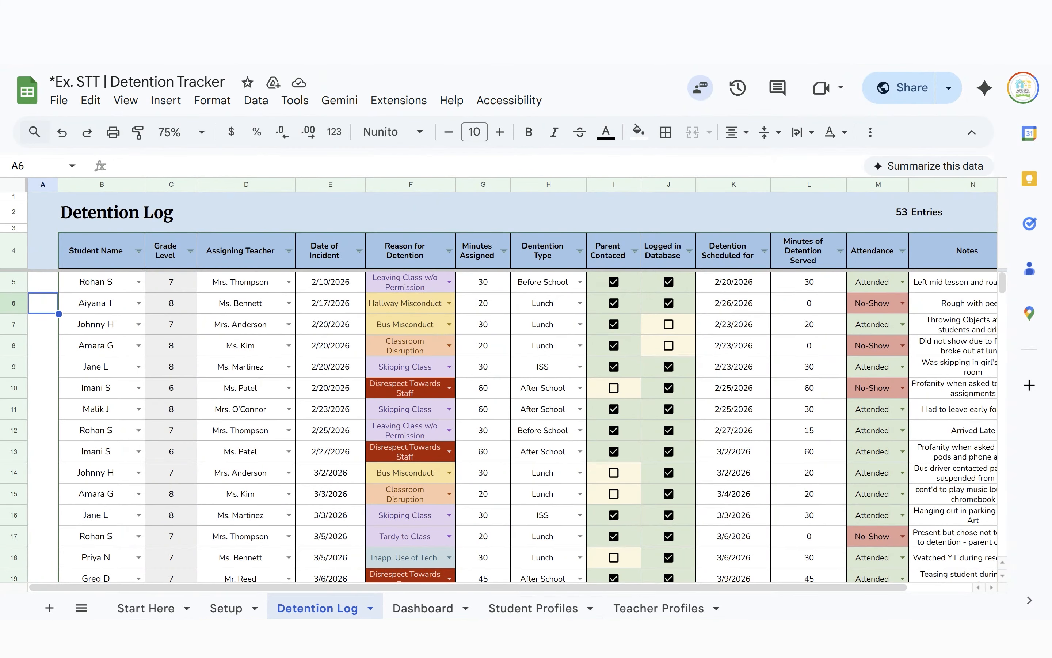
On the Dashboard, inspect the 53-total formula in L2 and the Detentions Given By Teacher title
{"action": "left_click", "coordinate": [420, 610]}
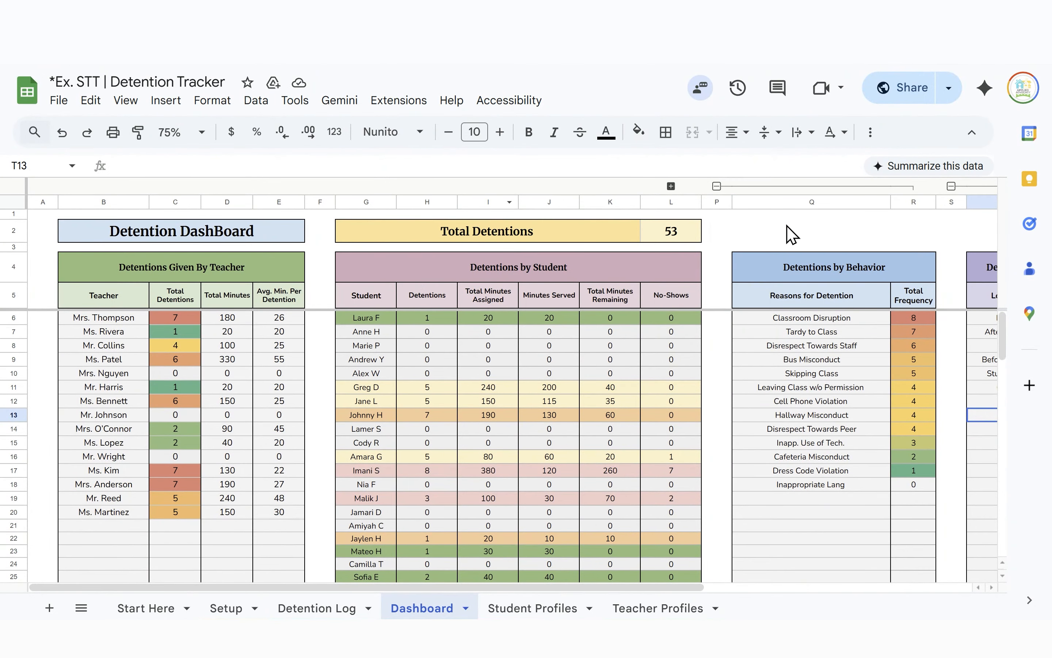
{"action": "left_click", "coordinate": [655, 236]}
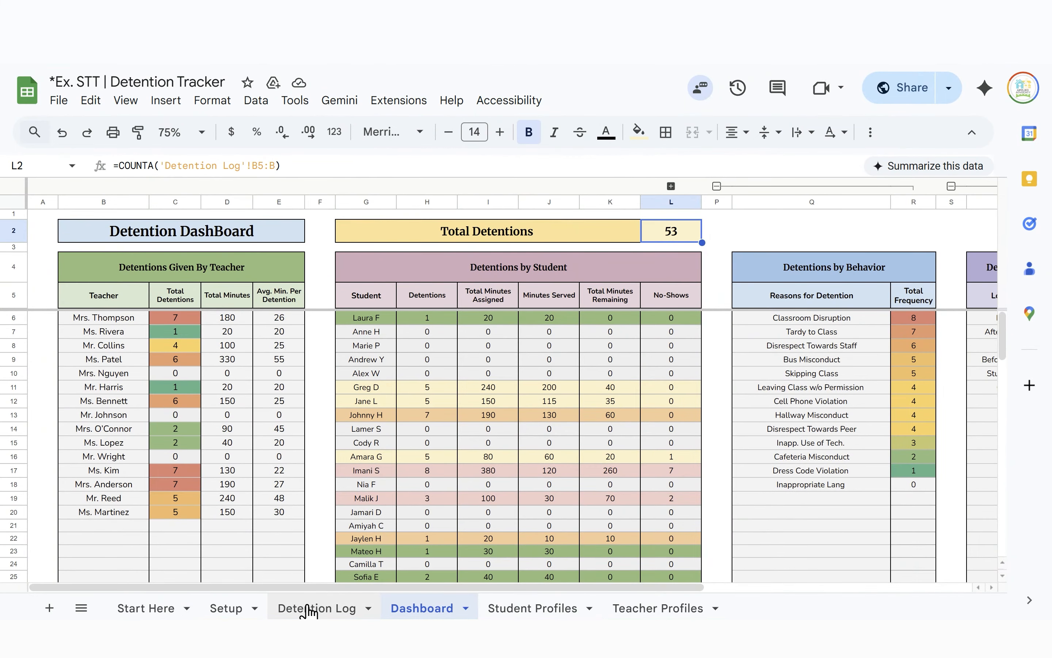
{"action": "left_click", "coordinate": [148, 269]}
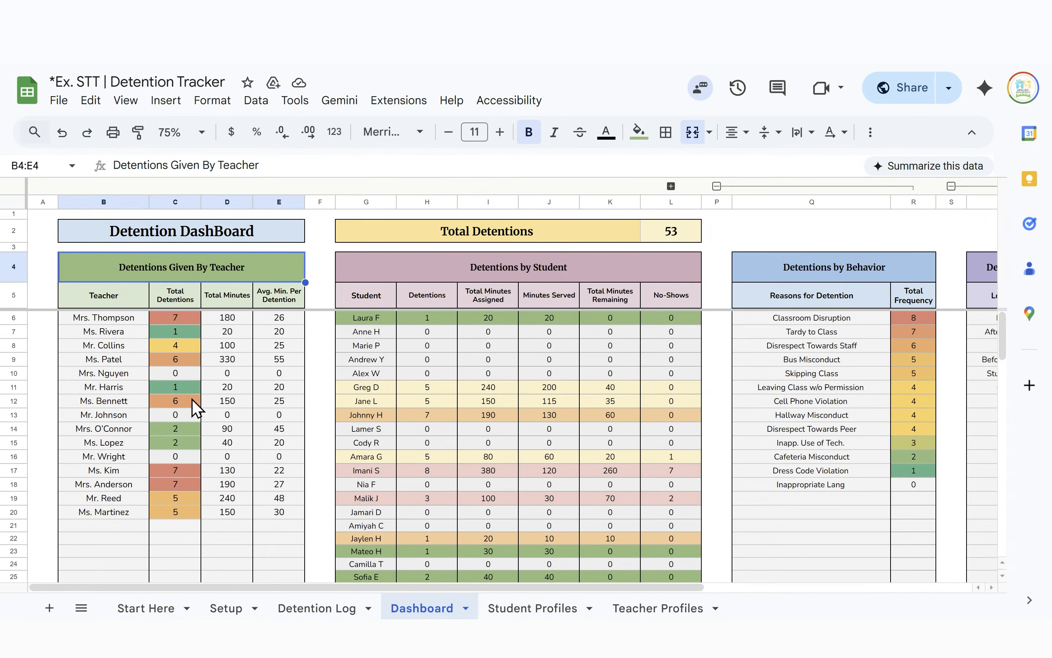
{"action": "left_click", "coordinate": [179, 346]}
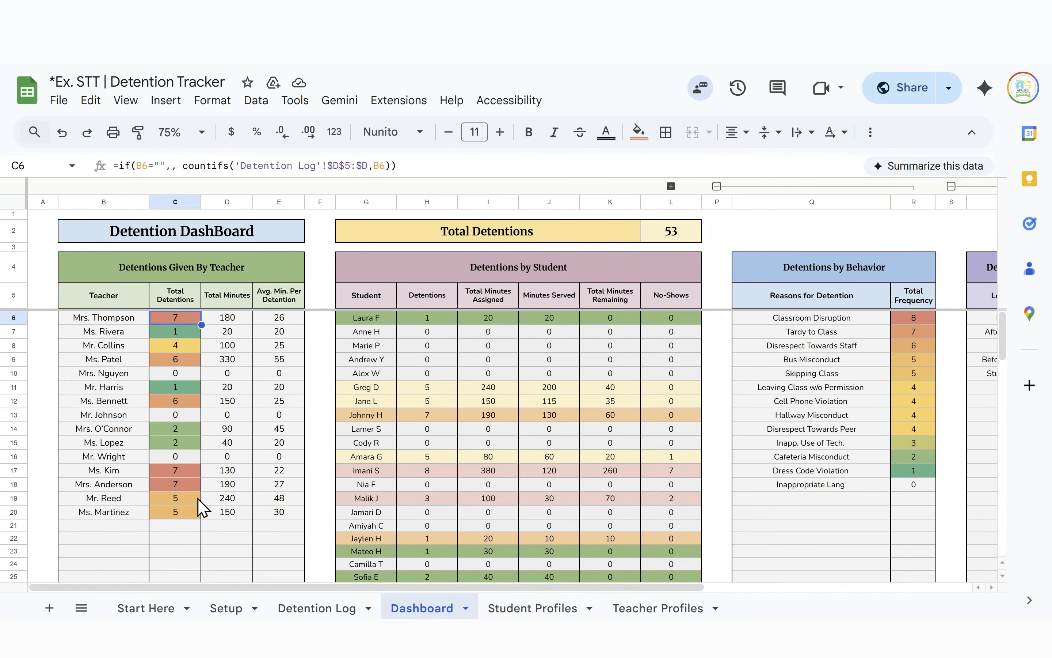
{"action": "left_click", "coordinate": [183, 473]}
{"action": "left_click", "coordinate": [183, 485]}
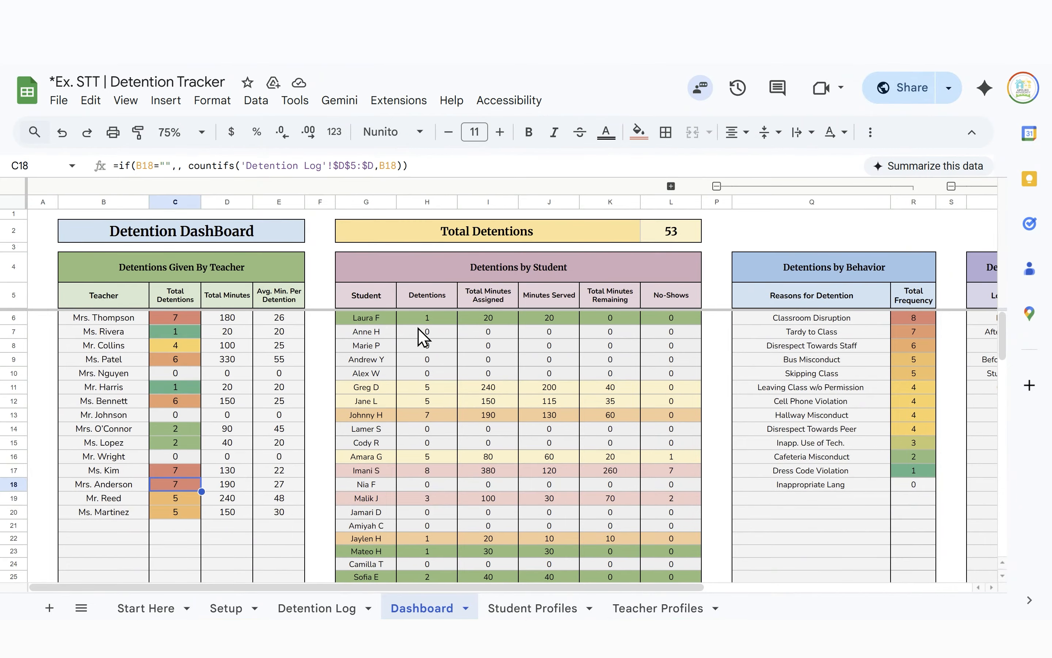
{"action": "left_click", "coordinate": [371, 264]}
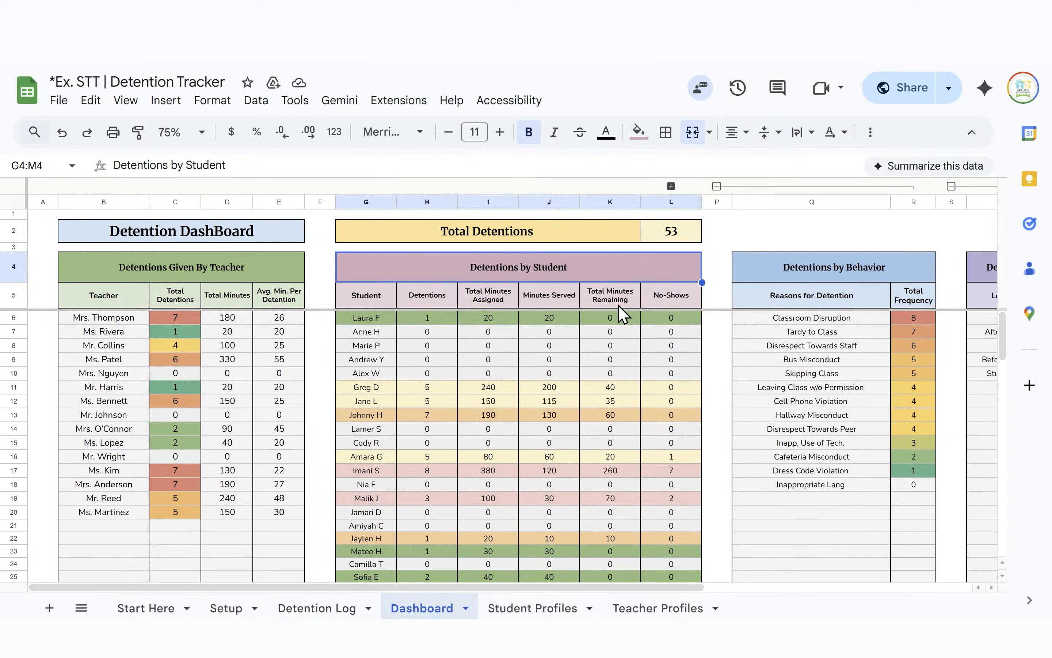
Expand grouped columns M:O to show the Progress column and 0%–100% Color Scale legend
{"action": "scroll", "coordinate": [428, 440], "scroll_direction": "down", "scroll_amount": 5}
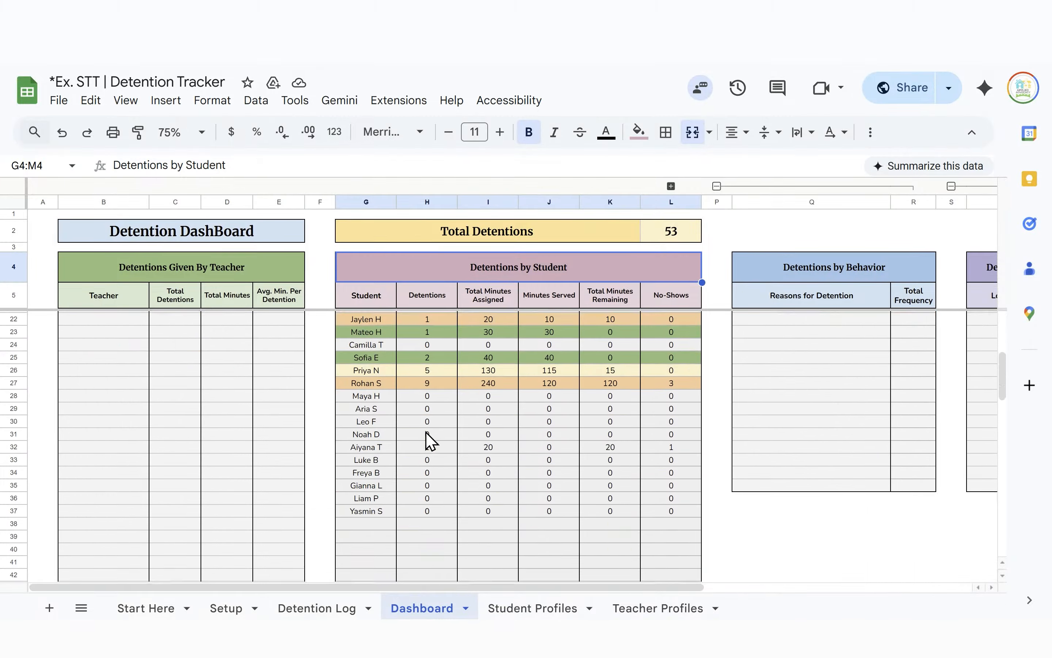
{"action": "scroll", "coordinate": [435, 440], "scroll_direction": "up", "scroll_amount": 5}
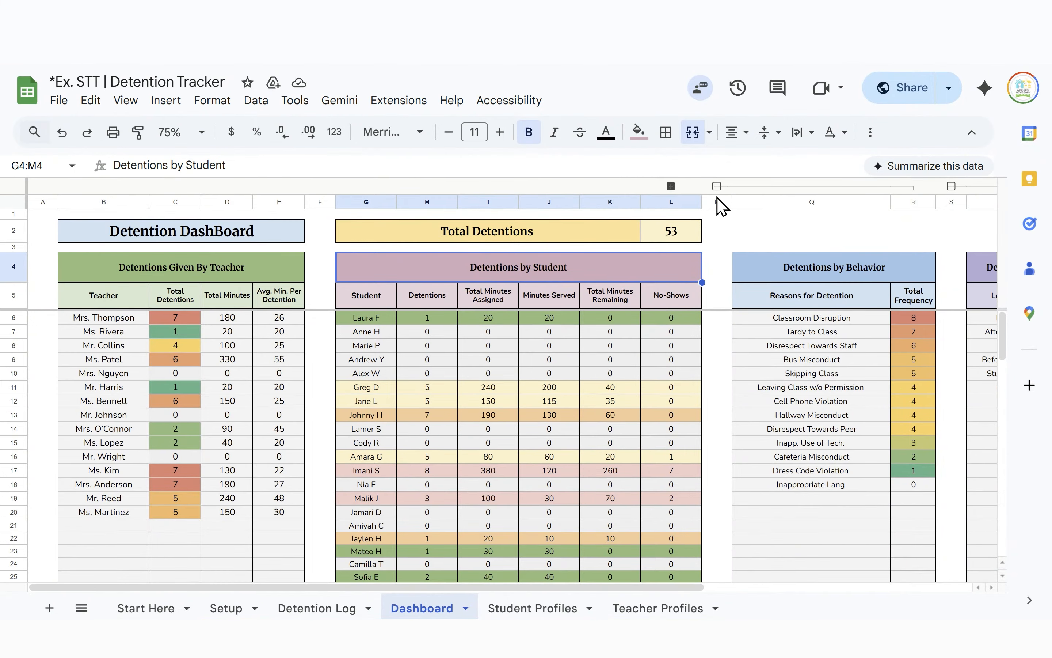
{"action": "scroll", "coordinate": [718, 205], "scroll_direction": "right", "scroll_amount": 5}
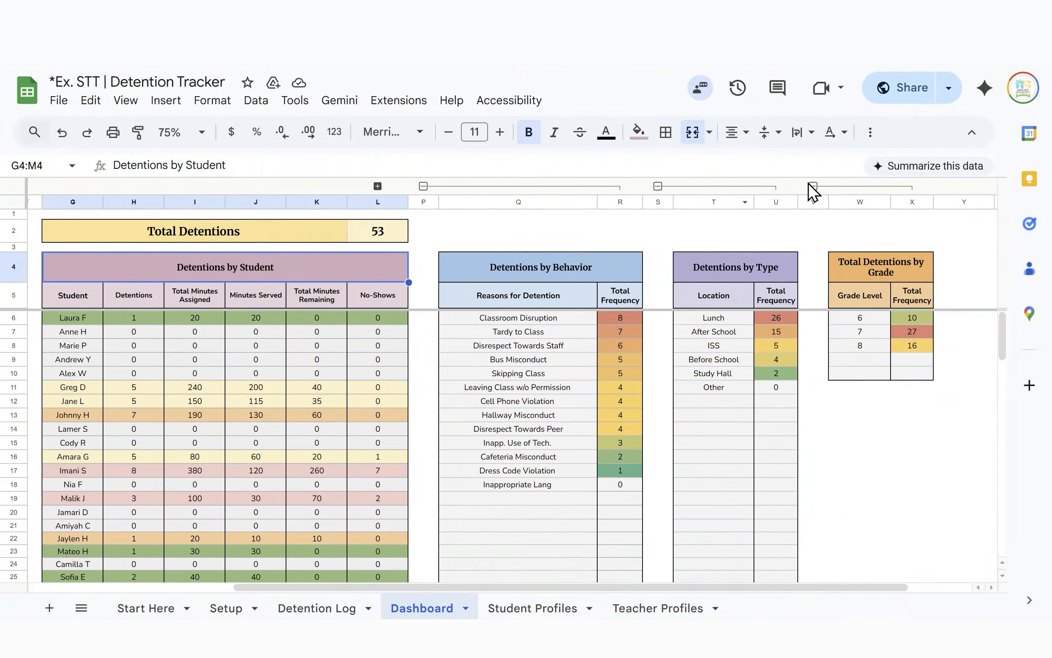
{"action": "scroll", "coordinate": [527, 212], "scroll_direction": "left", "scroll_amount": 4}
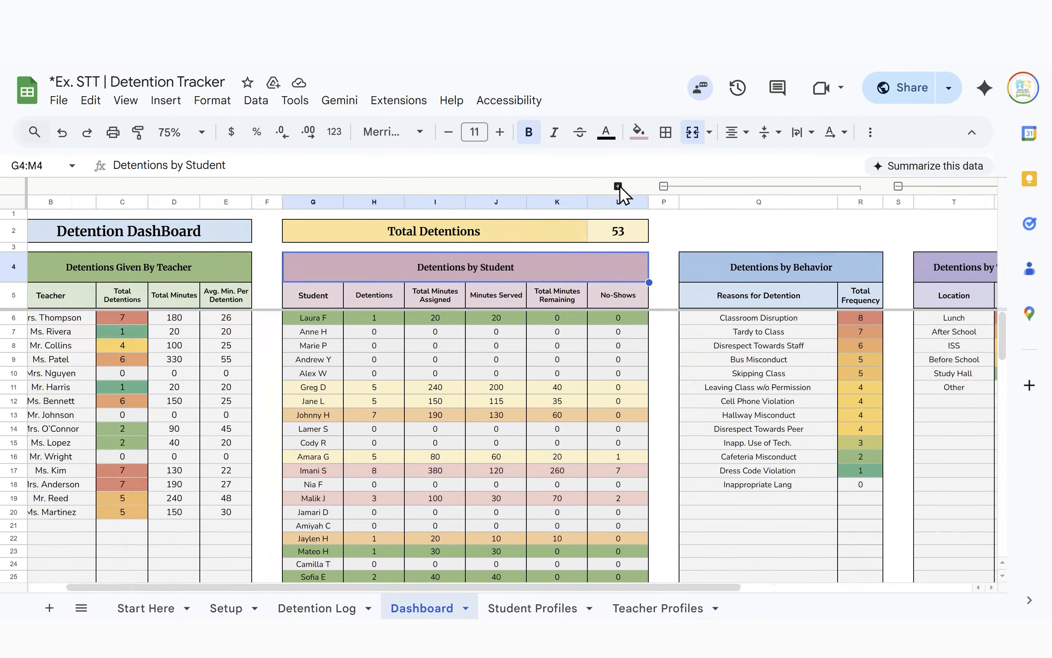
{"action": "left_click", "coordinate": [617, 186]}
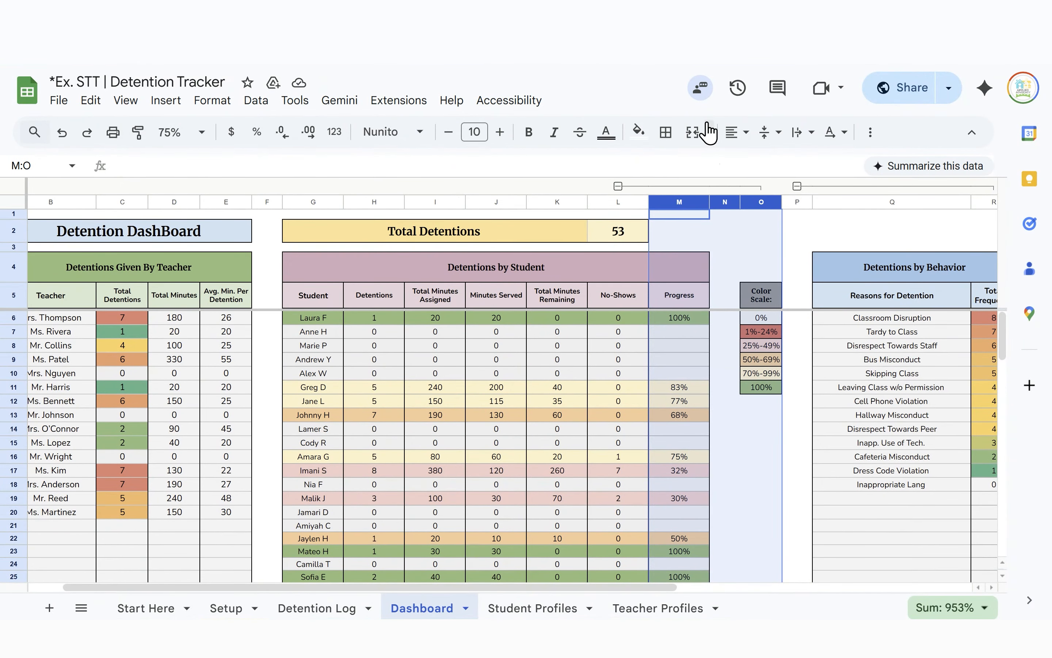
Collapse columns M:O and inspect the Detentions by Behavior and Detentions by Type table cells
{"action": "left_click", "coordinate": [618, 187]}
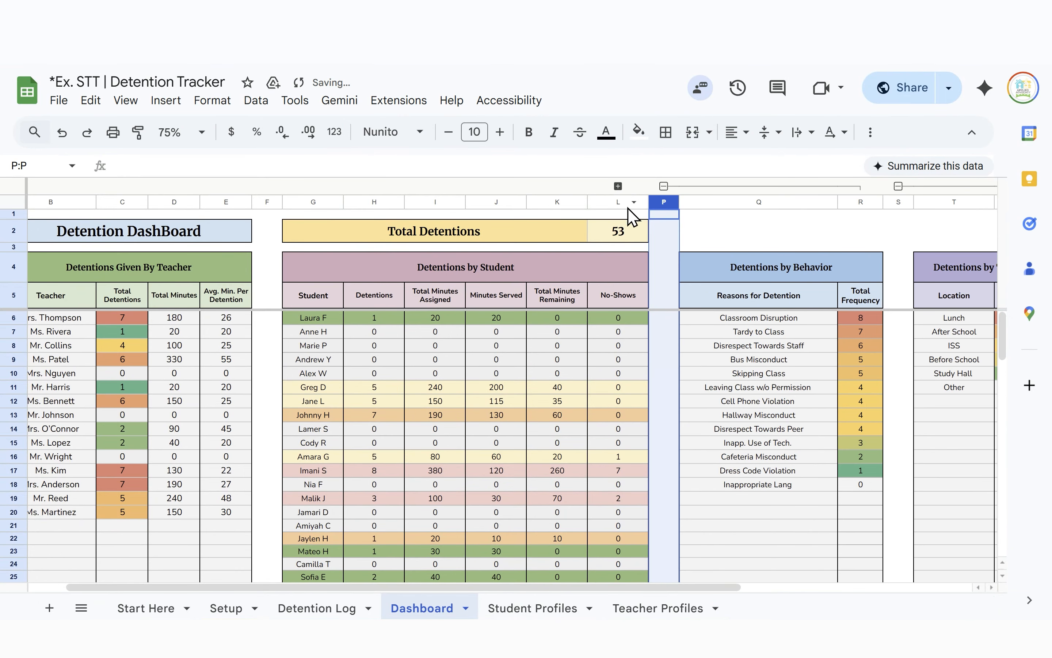
{"action": "left_click", "coordinate": [705, 281]}
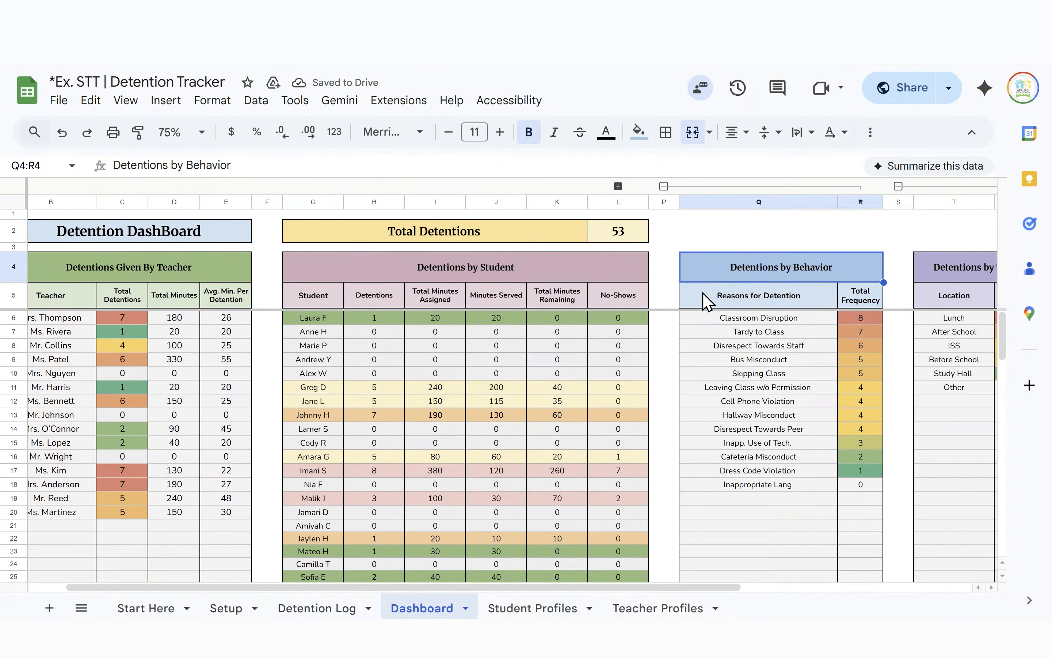
{"action": "scroll", "coordinate": [706, 324], "scroll_direction": "right", "scroll_amount": 3}
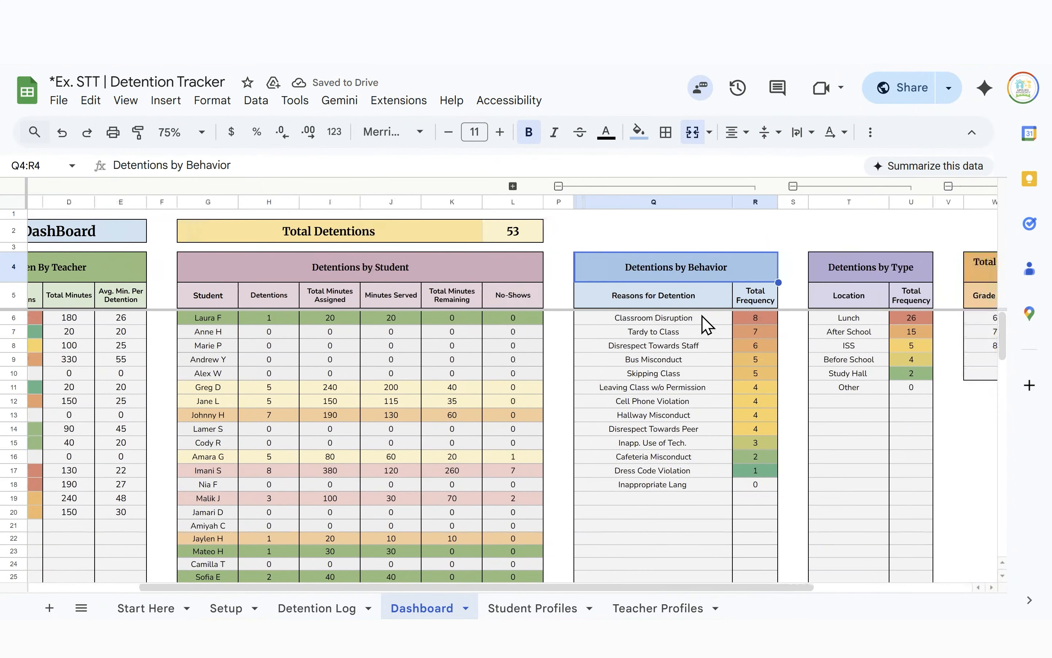
{"action": "left_click", "coordinate": [702, 321]}
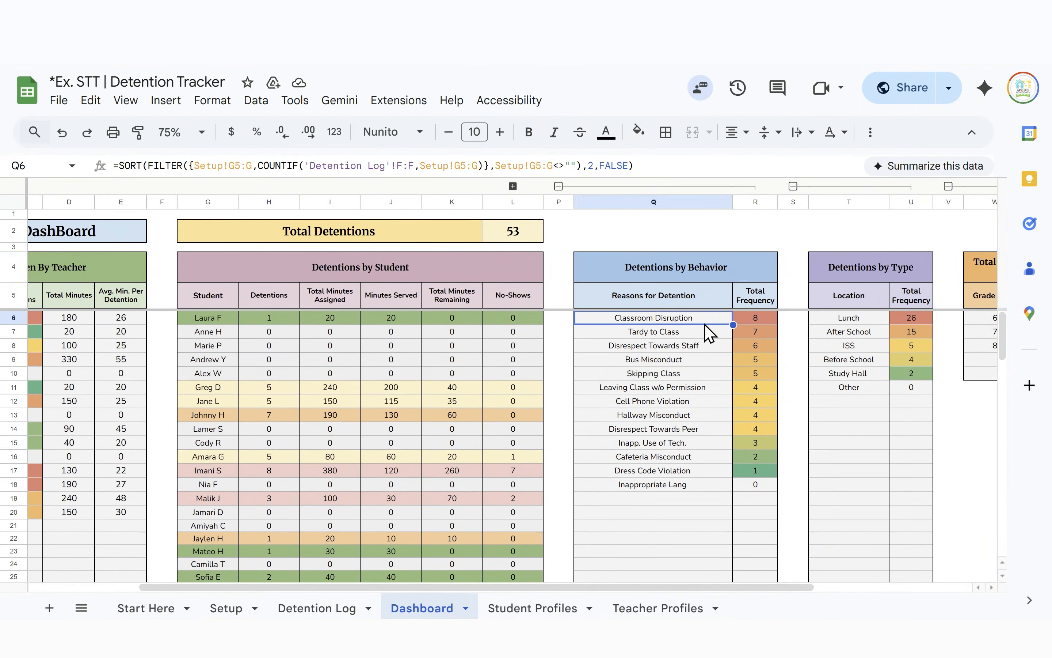
{"action": "left_click", "coordinate": [715, 331]}
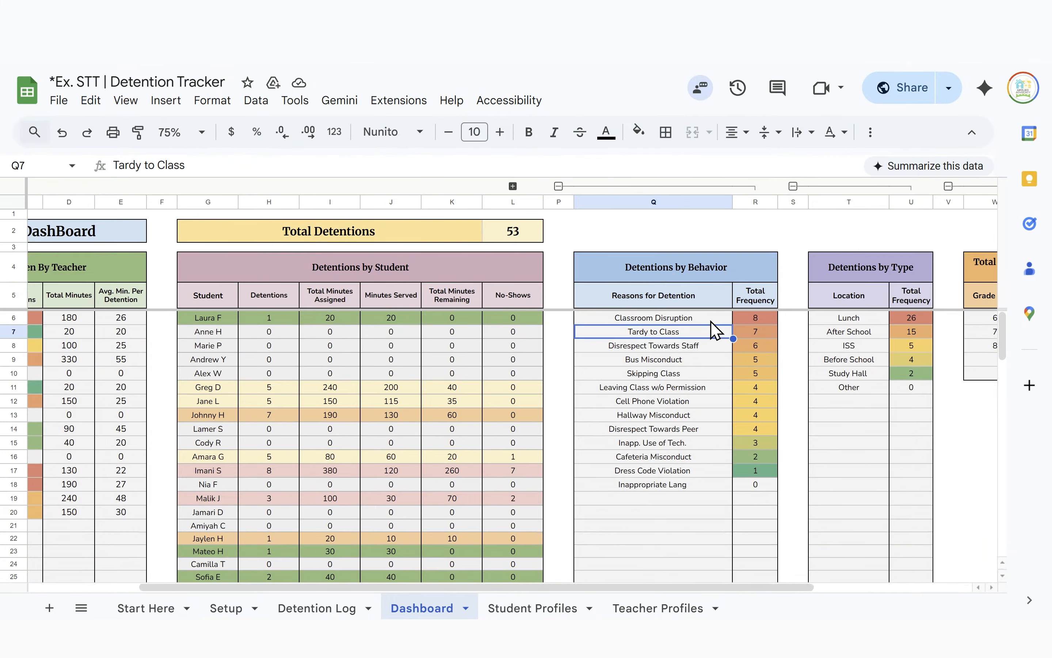
{"action": "left_click", "coordinate": [713, 324]}
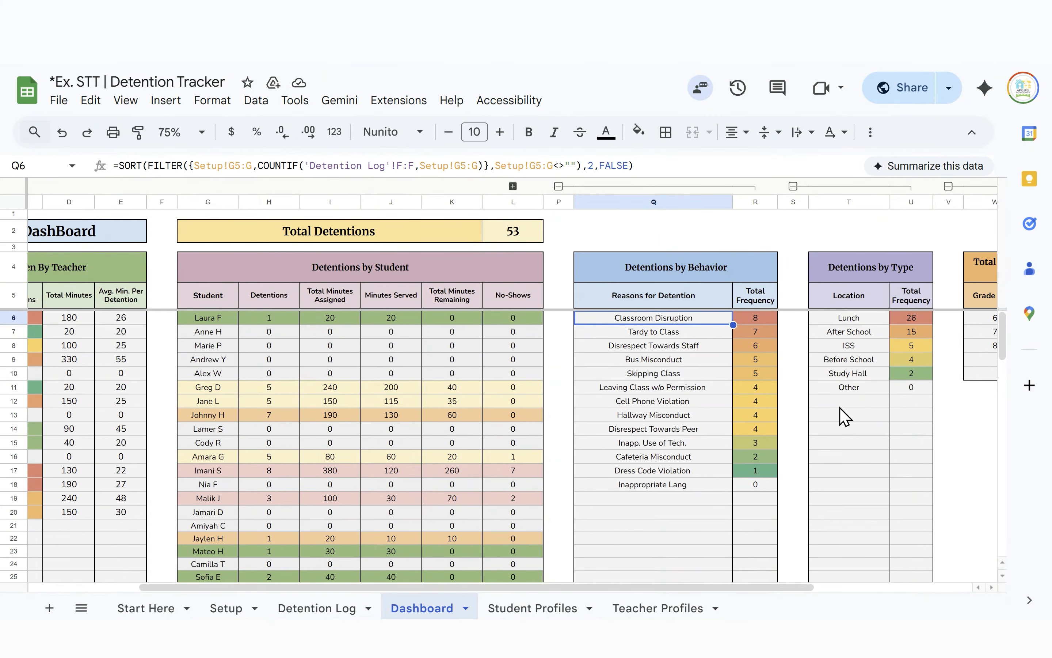
{"action": "scroll", "coordinate": [842, 415], "scroll_direction": "right", "scroll_amount": 3}
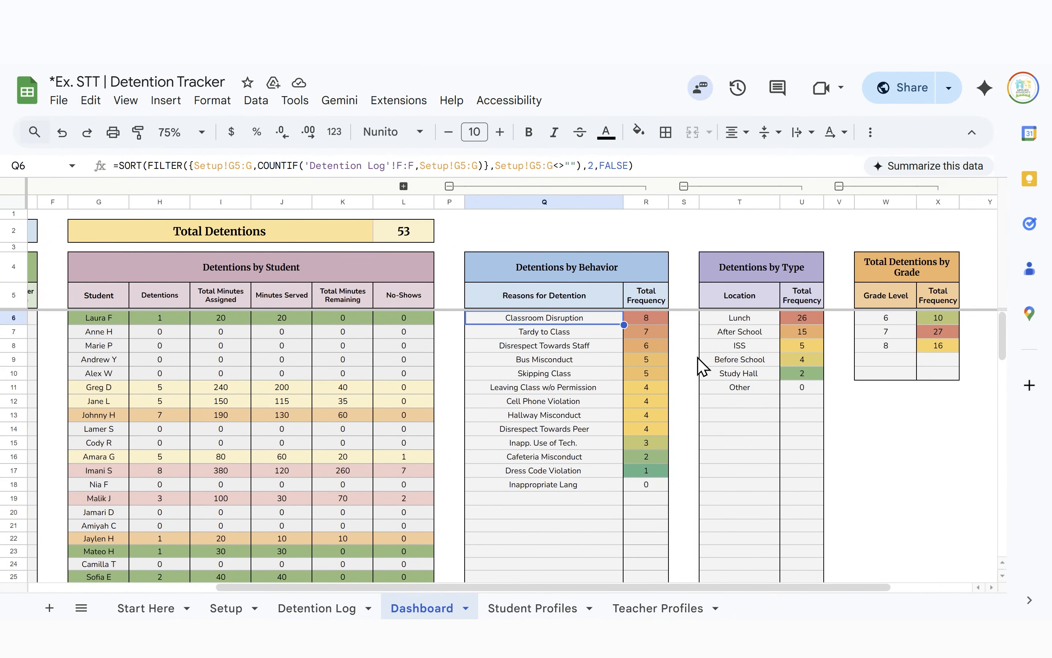
{"action": "left_click", "coordinate": [730, 263]}
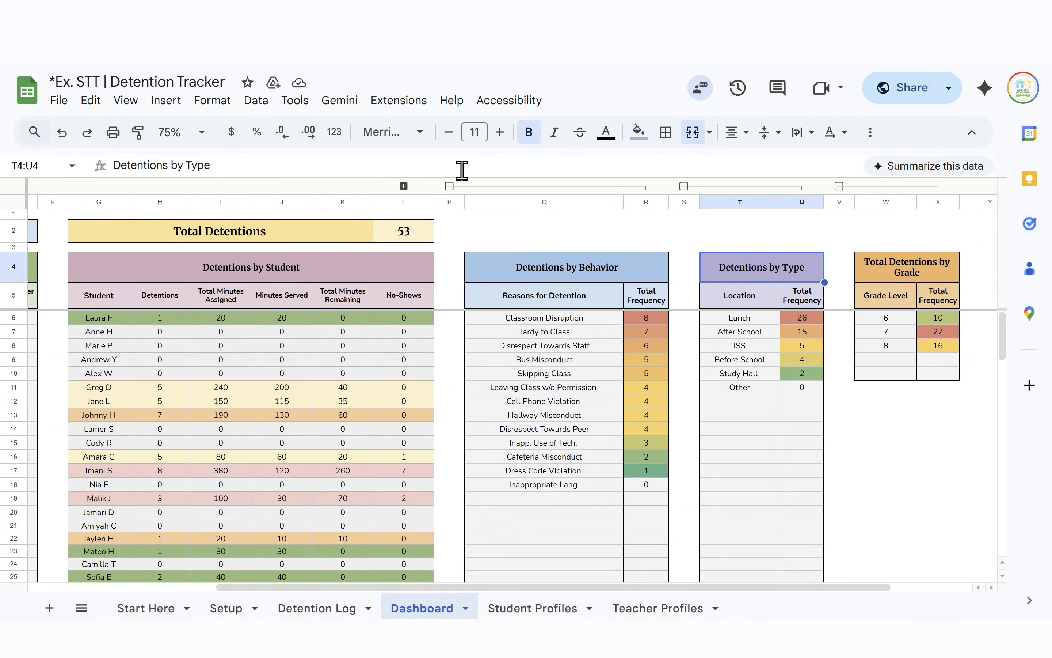
Collapse the behavior, type and grade summary column groups
{"action": "left_click", "coordinate": [449, 187]}
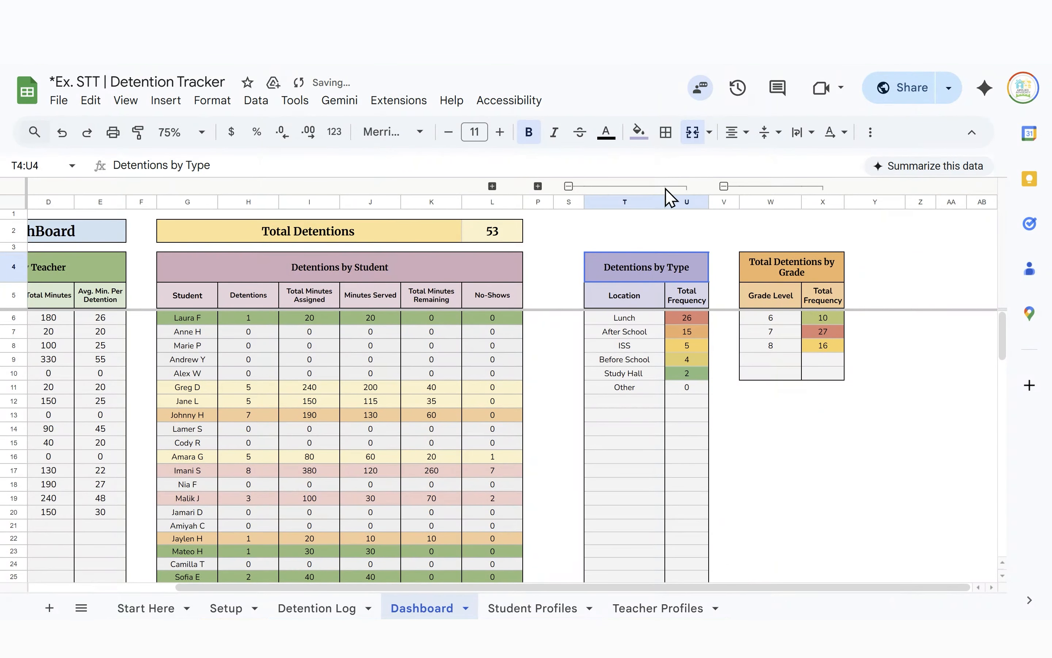
{"action": "left_click", "coordinate": [566, 187]}
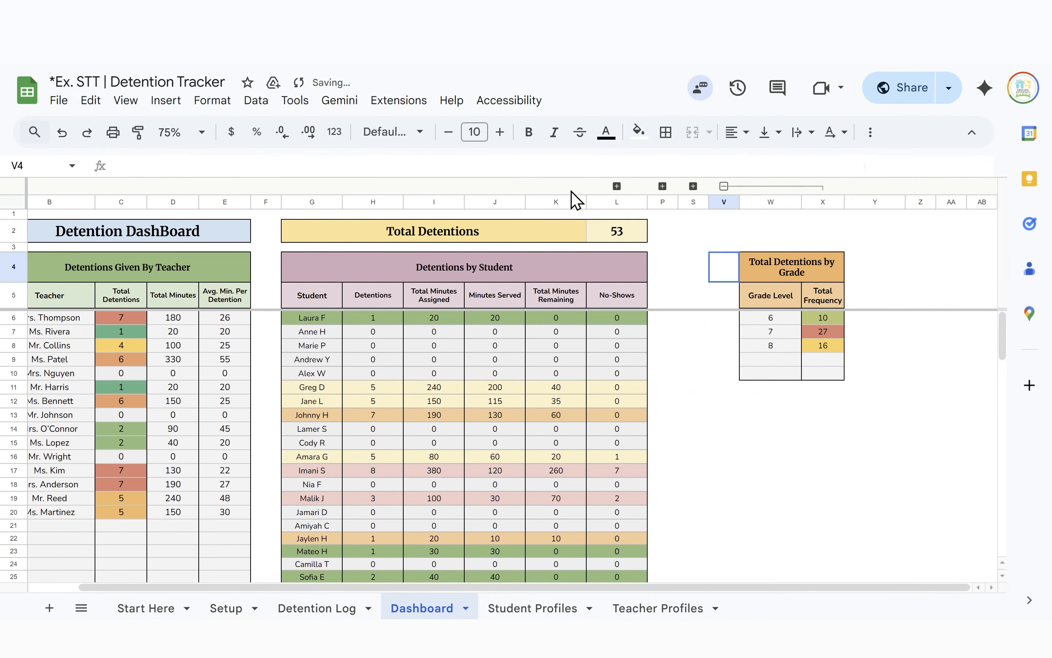
{"action": "left_click", "coordinate": [723, 187]}
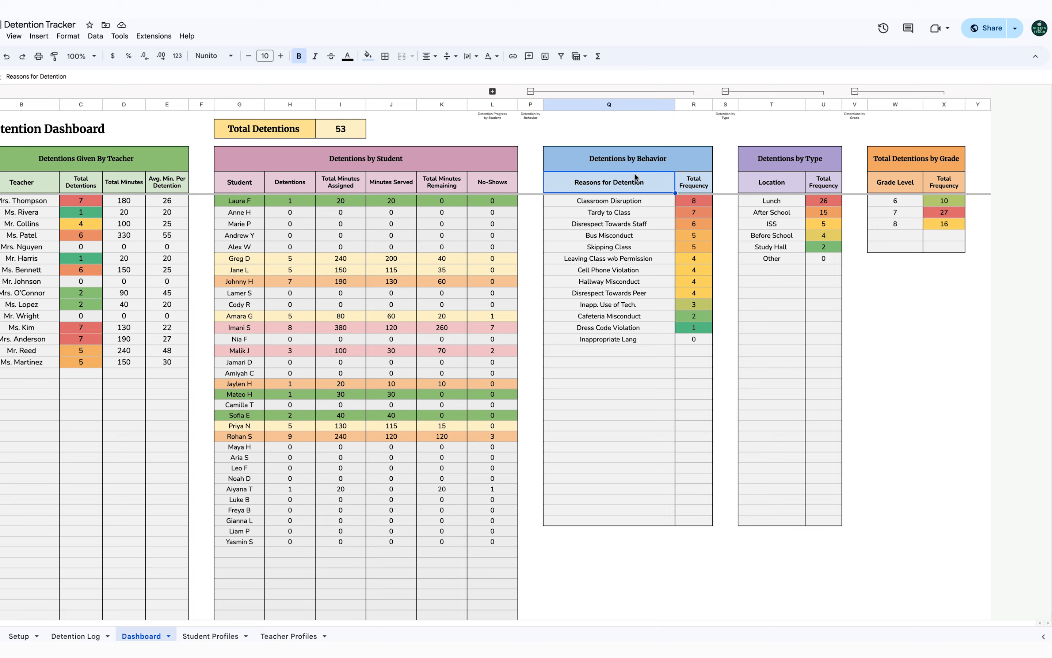
Insert a column chart of detention reasons and Total Frequency, placed below Detentions by Behavior
{"action": "left_click_drag", "start_coordinate": [623, 182], "coordinate": [696, 524]}
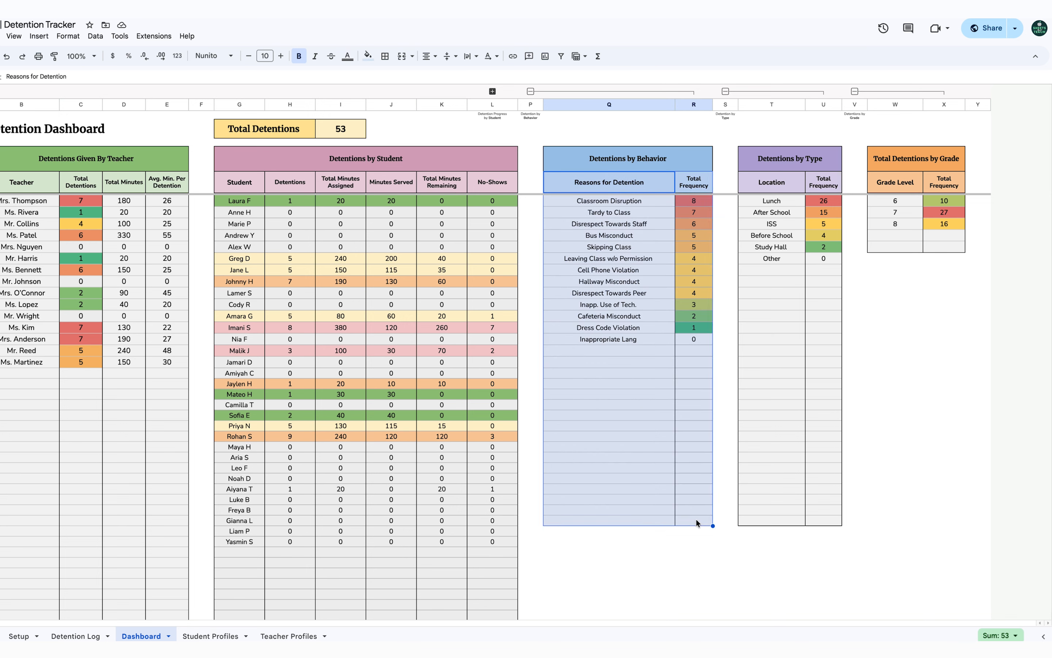
{"action": "left_click", "coordinate": [545, 57]}
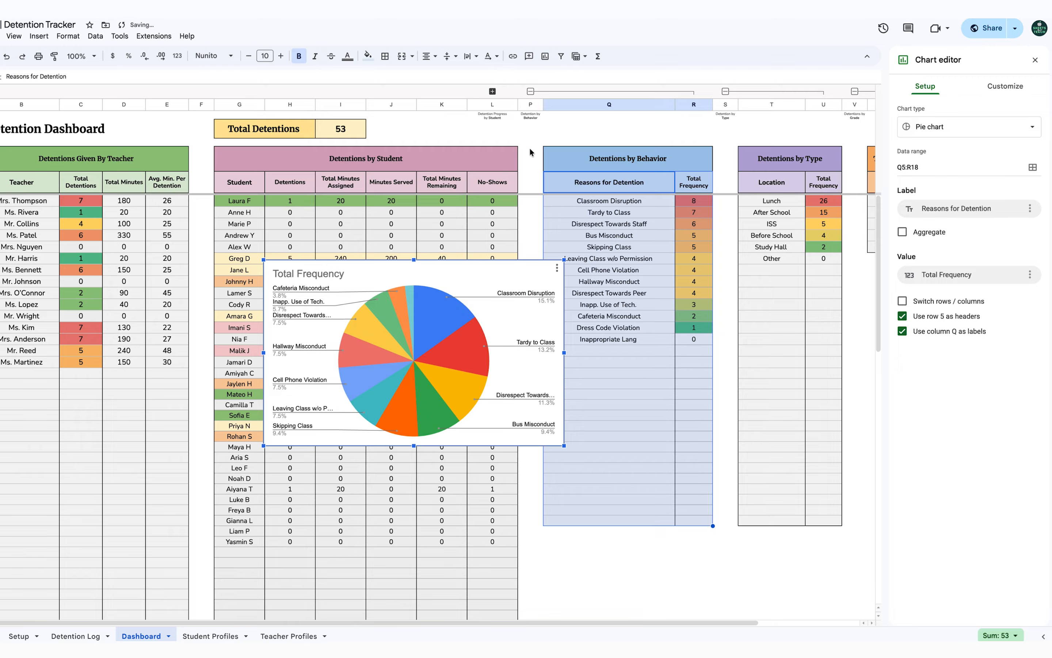
{"action": "left_click", "coordinate": [977, 130]}
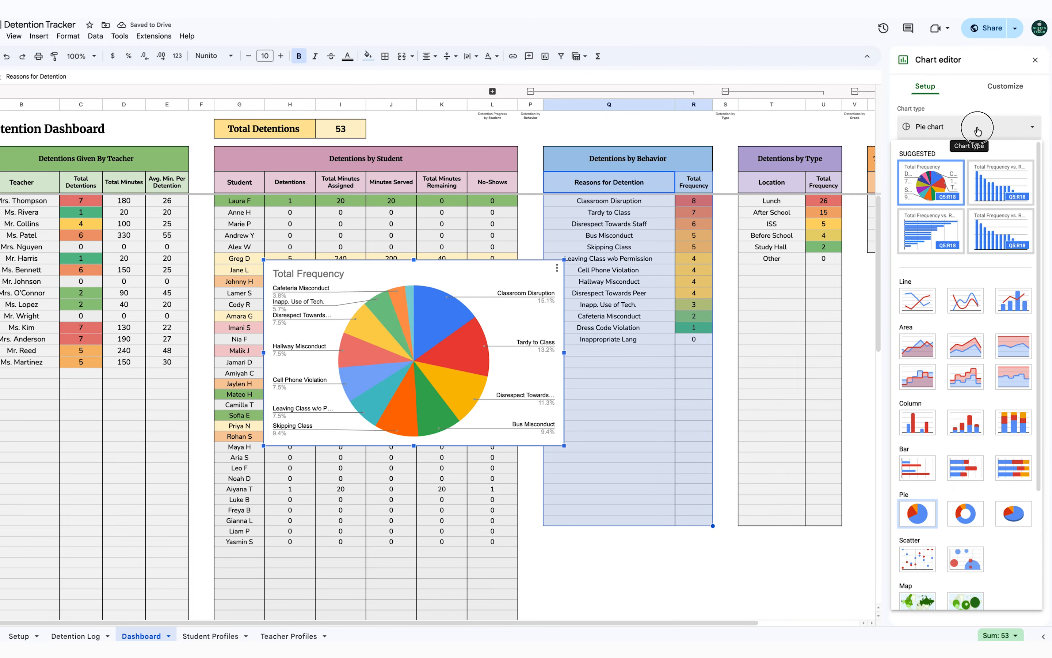
{"action": "scroll", "coordinate": [977, 310], "scroll_direction": "down", "scroll_amount": 4}
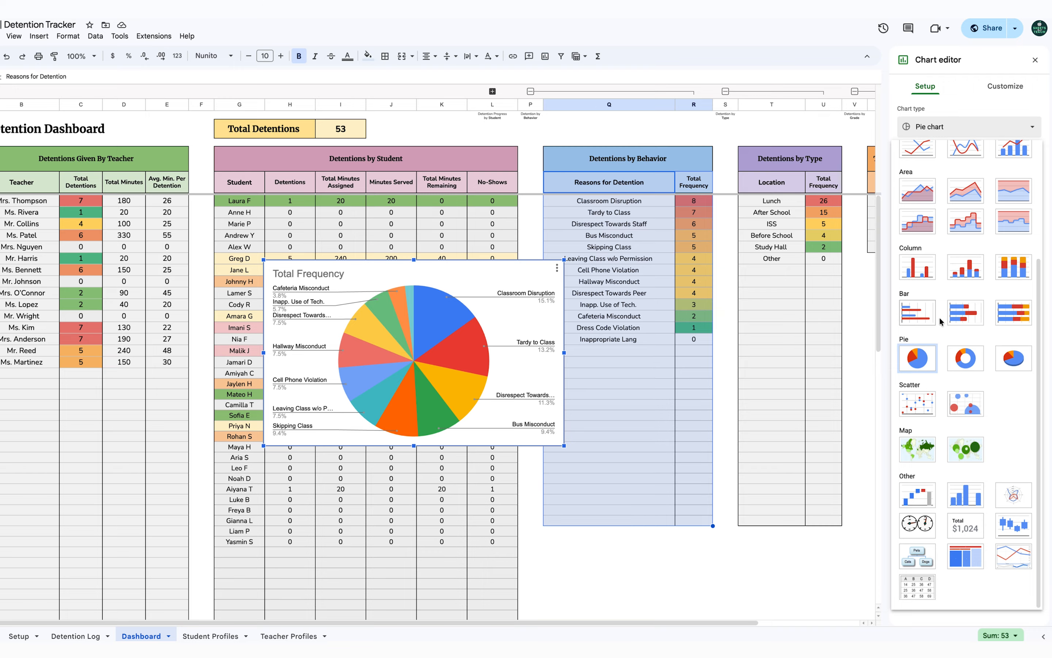
{"action": "scroll", "coordinate": [931, 303], "scroll_direction": "up", "scroll_amount": 2}
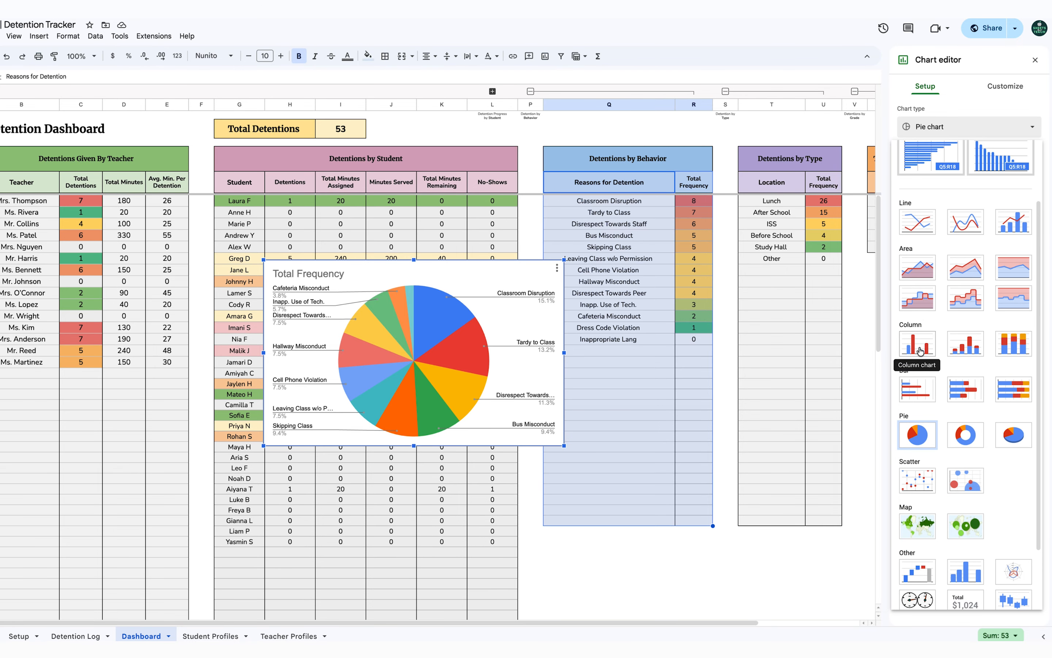
{"action": "left_click", "coordinate": [919, 353]}
{"action": "left_click_drag", "start_coordinate": [550, 274], "coordinate": [701, 291]}
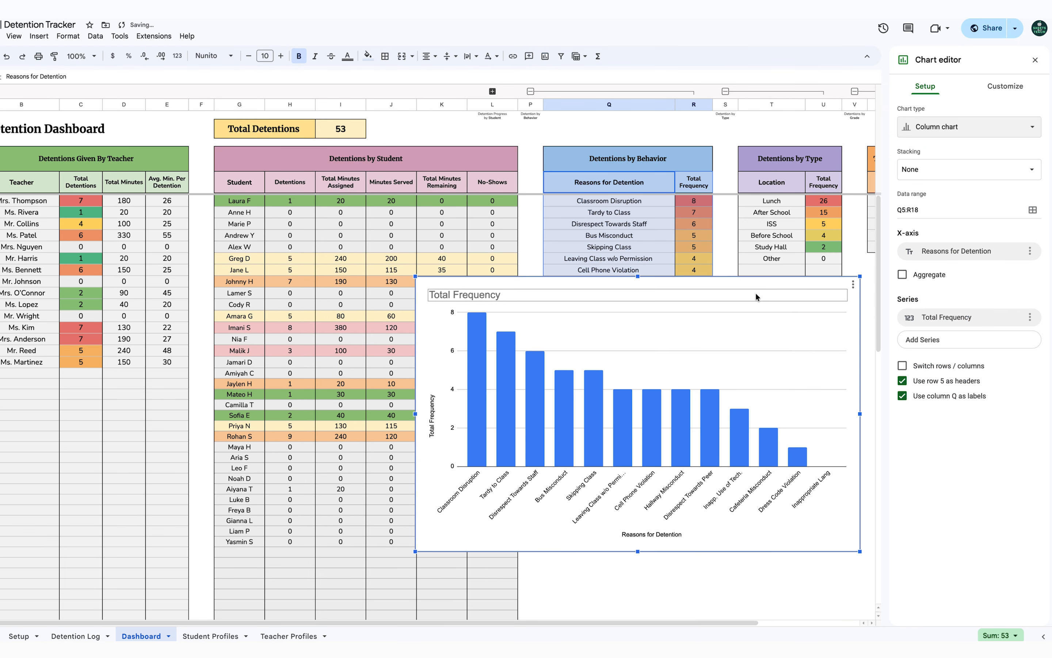
{"action": "left_click_drag", "start_coordinate": [860, 276], "coordinate": [688, 562]}
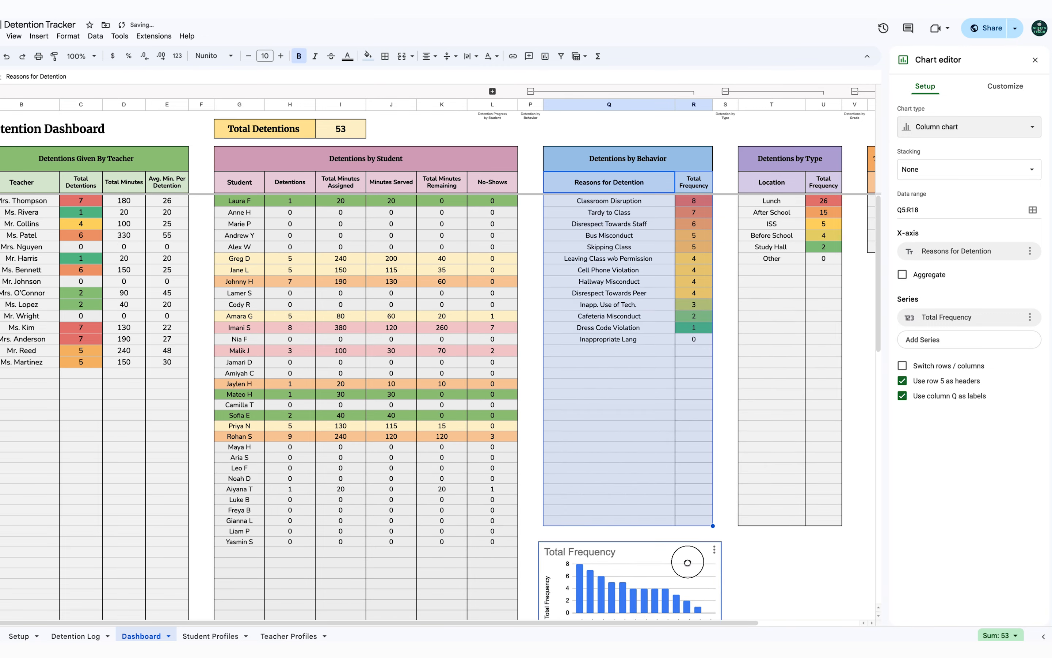
Collapse the Q:R behavior columns and choose Include data so the chart still shows
{"action": "left_click", "coordinate": [530, 91]}
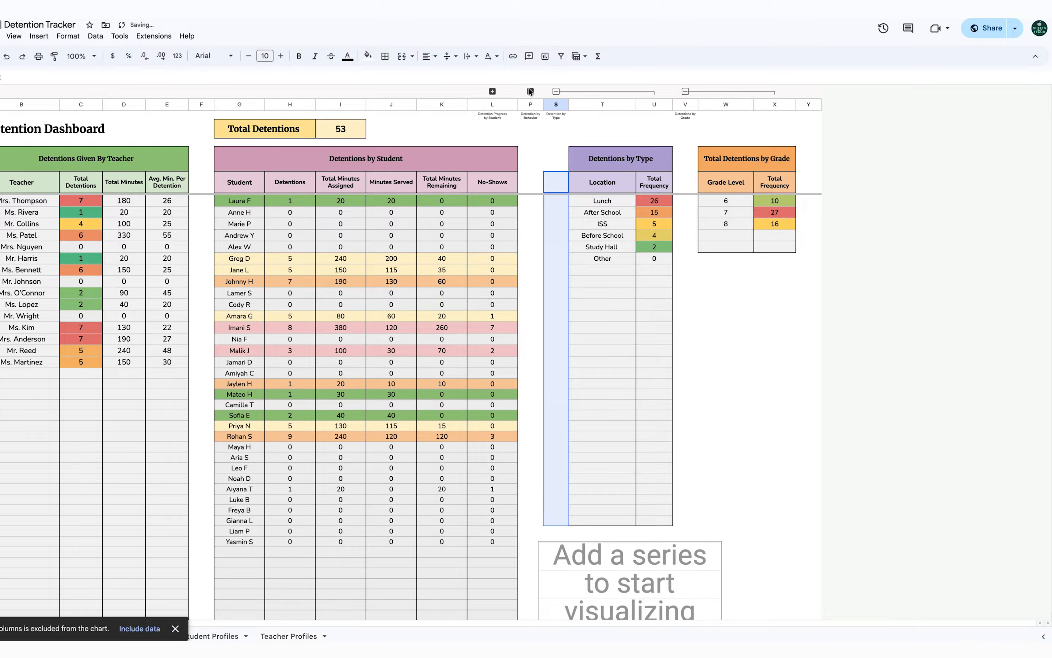
{"action": "scroll", "coordinate": [609, 278], "scroll_direction": "down", "scroll_amount": 7}
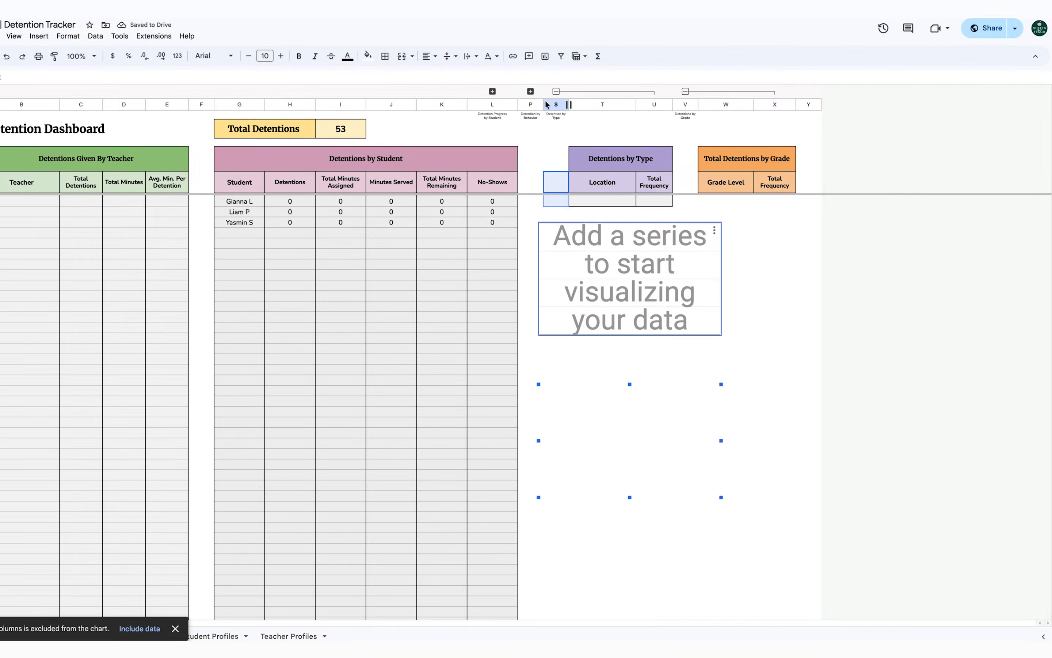
{"action": "left_click", "coordinate": [130, 632]}
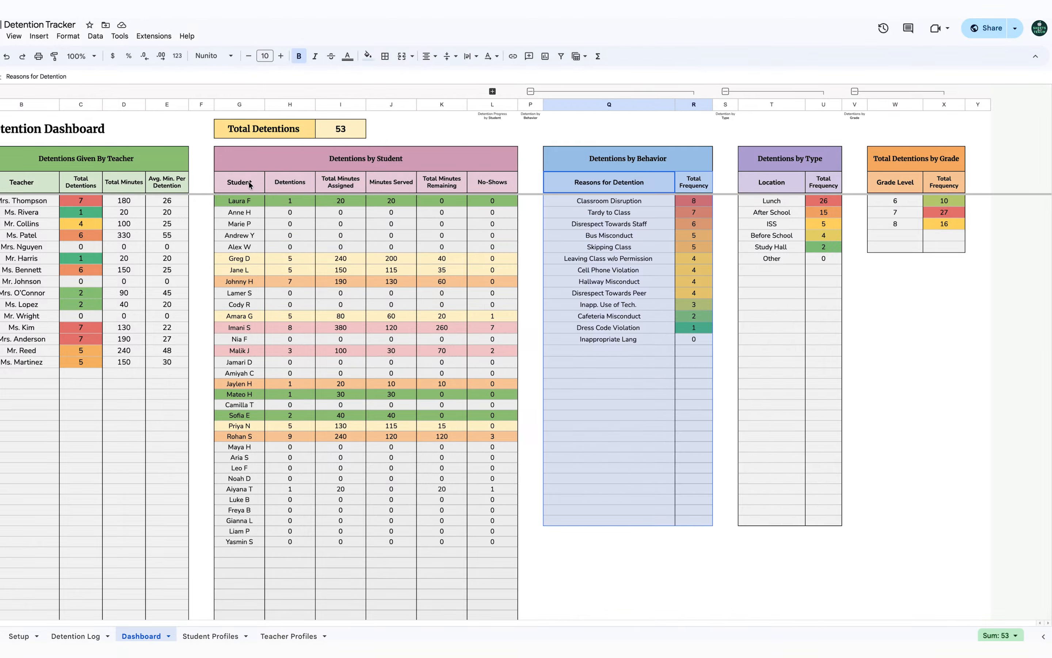
Select the Student and Detentions columns (G:H) and insert a chart from them
{"action": "left_click", "coordinate": [247, 182]}
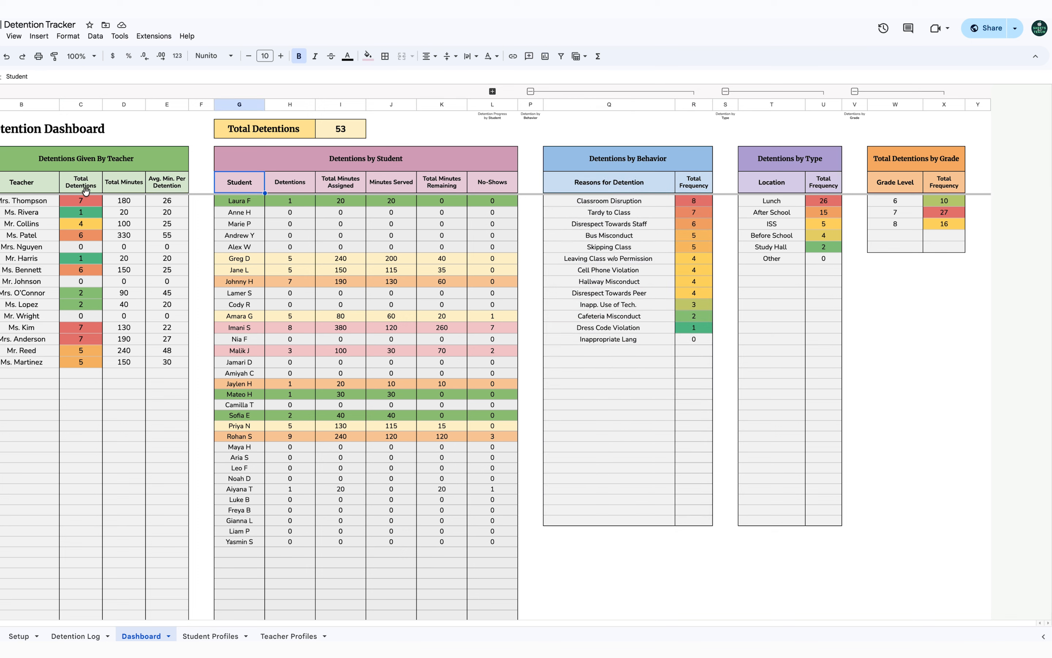
{"action": "left_click", "coordinate": [41, 187]}
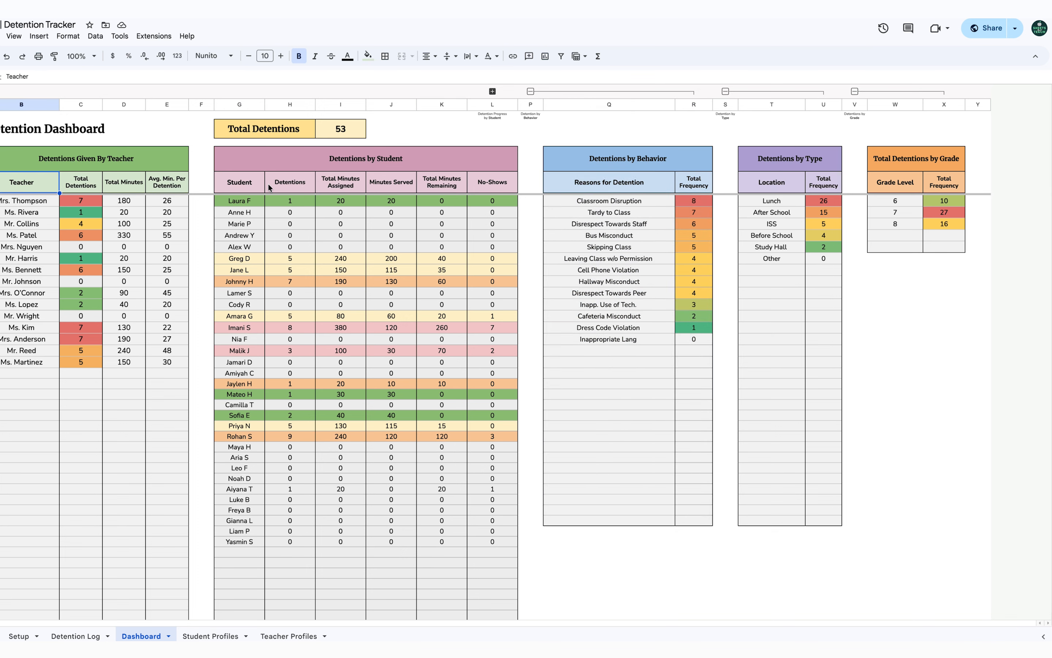
{"action": "left_click", "coordinate": [242, 182]}
{"action": "right_click", "coordinate": [243, 182]}
{"action": "left_click", "coordinate": [242, 180]}
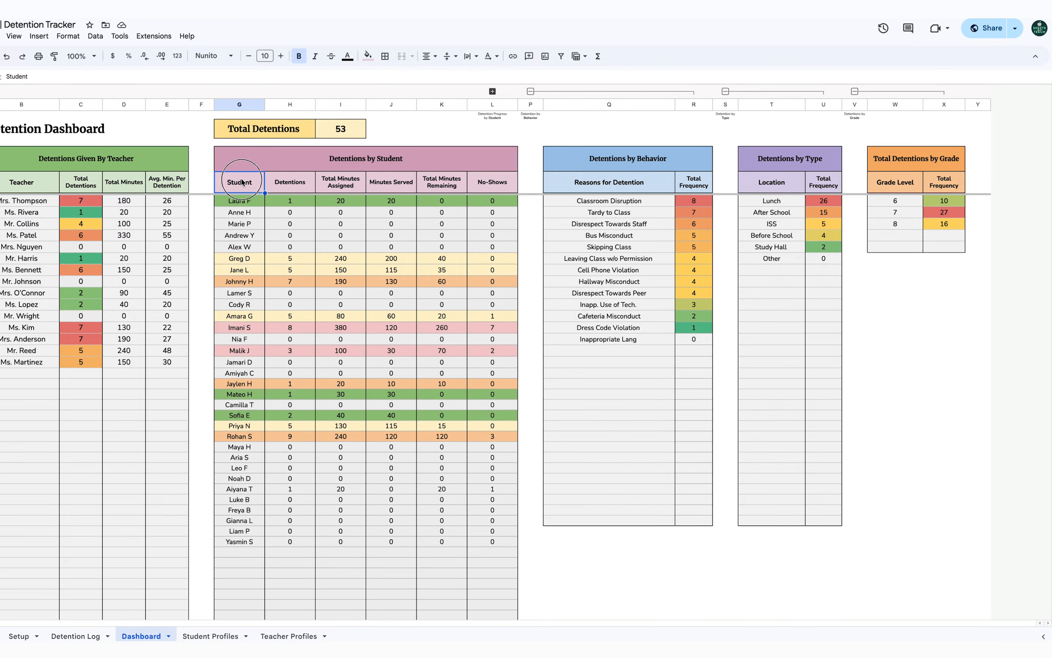
{"action": "left_click_drag", "start_coordinate": [243, 183], "coordinate": [299, 510]}
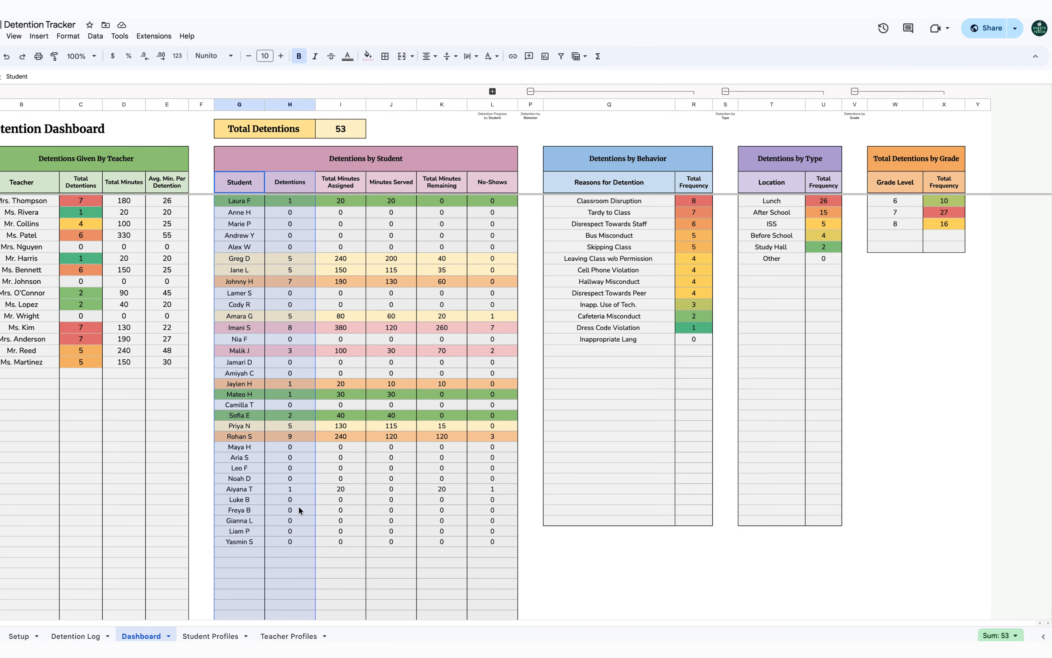
{"action": "left_click", "coordinate": [545, 57]}
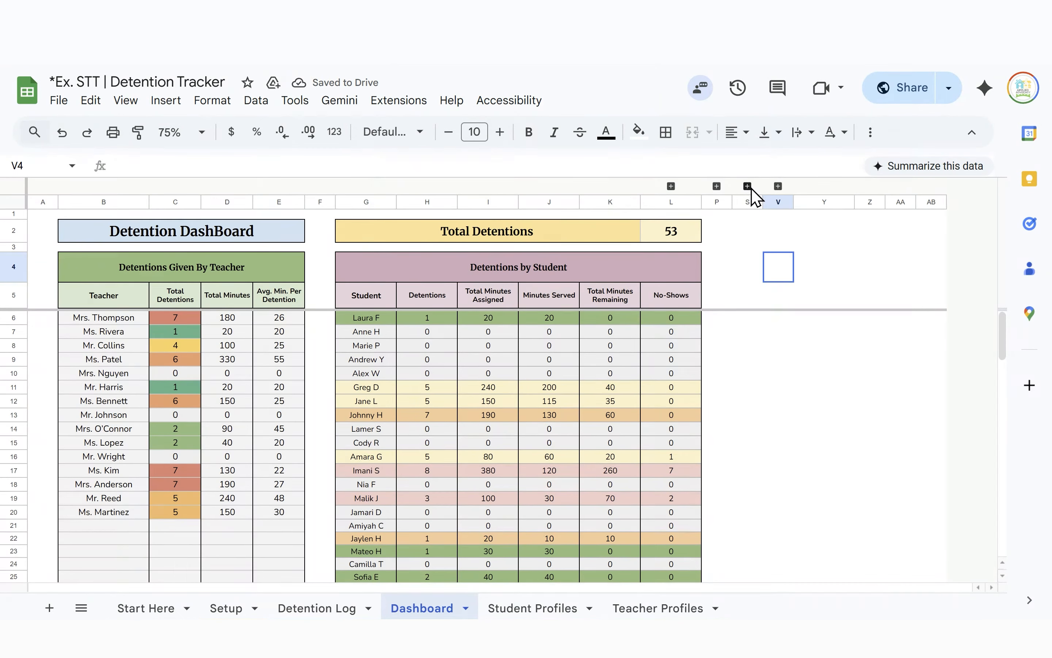
Expand column groups Q:R, T:U and W:X, then go to the Student Profiles tab
{"action": "left_click", "coordinate": [747, 187]}
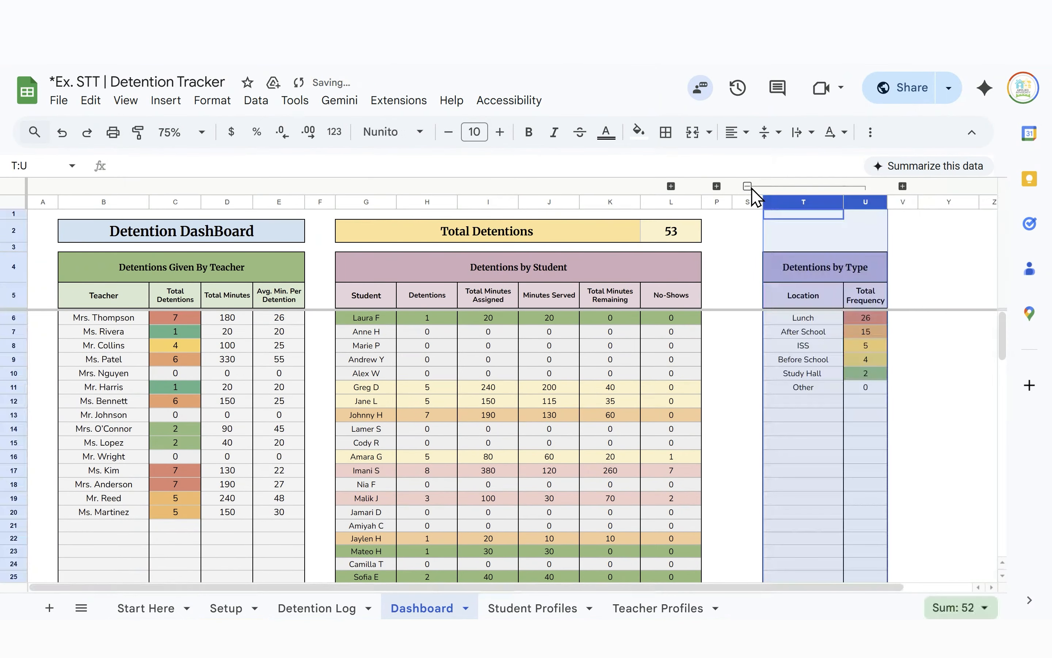
{"action": "left_click", "coordinate": [747, 187]}
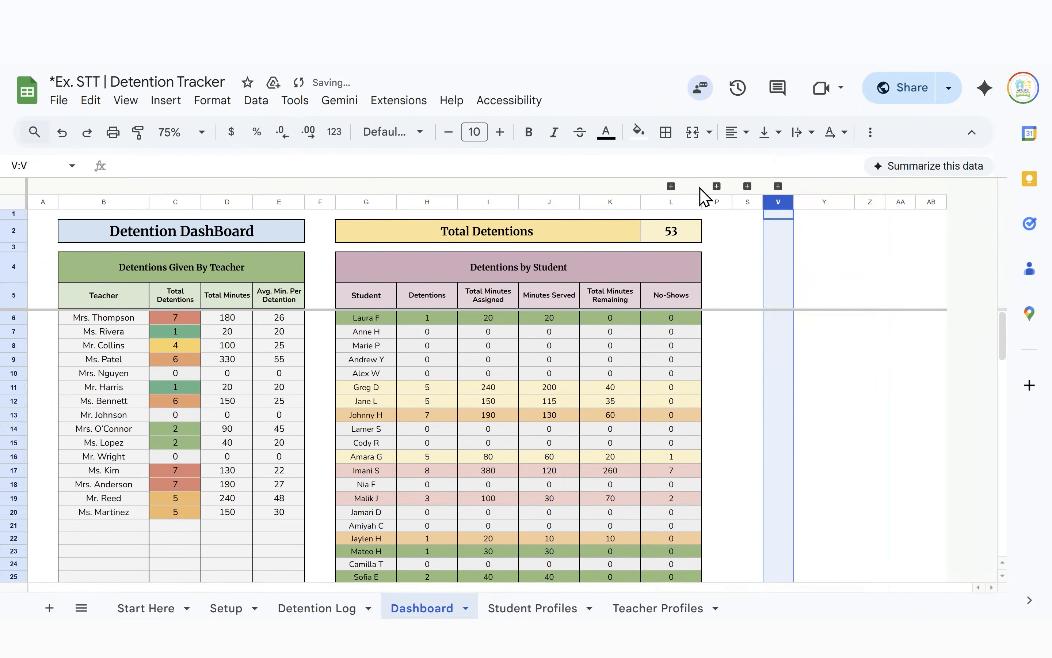
{"action": "left_click", "coordinate": [717, 186]}
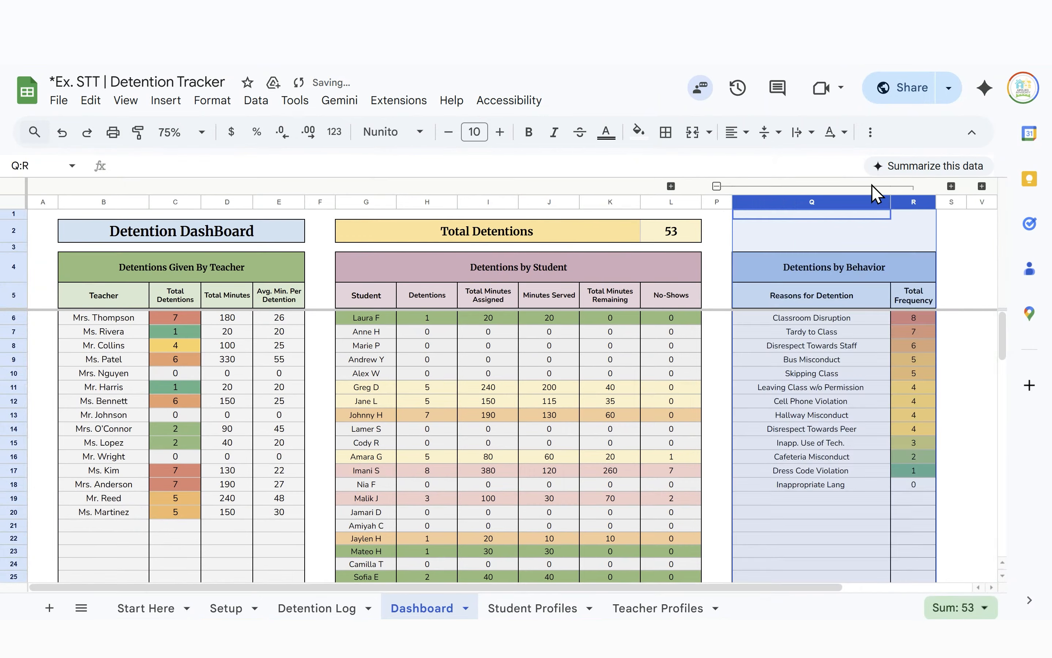
{"action": "scroll", "coordinate": [874, 212], "scroll_direction": "right", "scroll_amount": 3}
{"action": "left_click", "coordinate": [798, 186]}
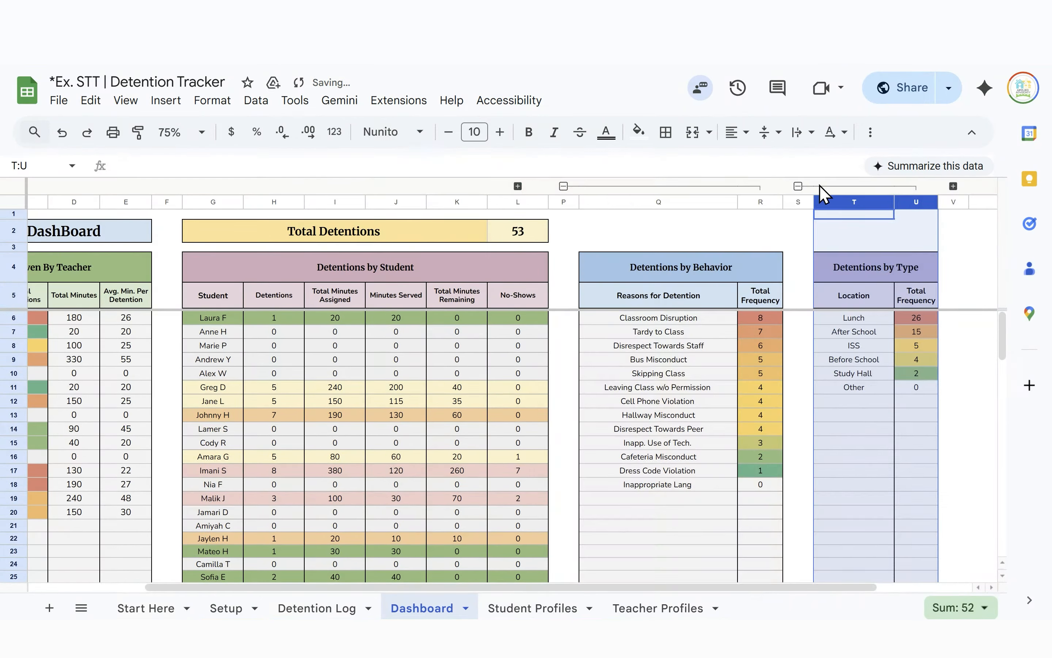
{"action": "left_click", "coordinate": [953, 186]}
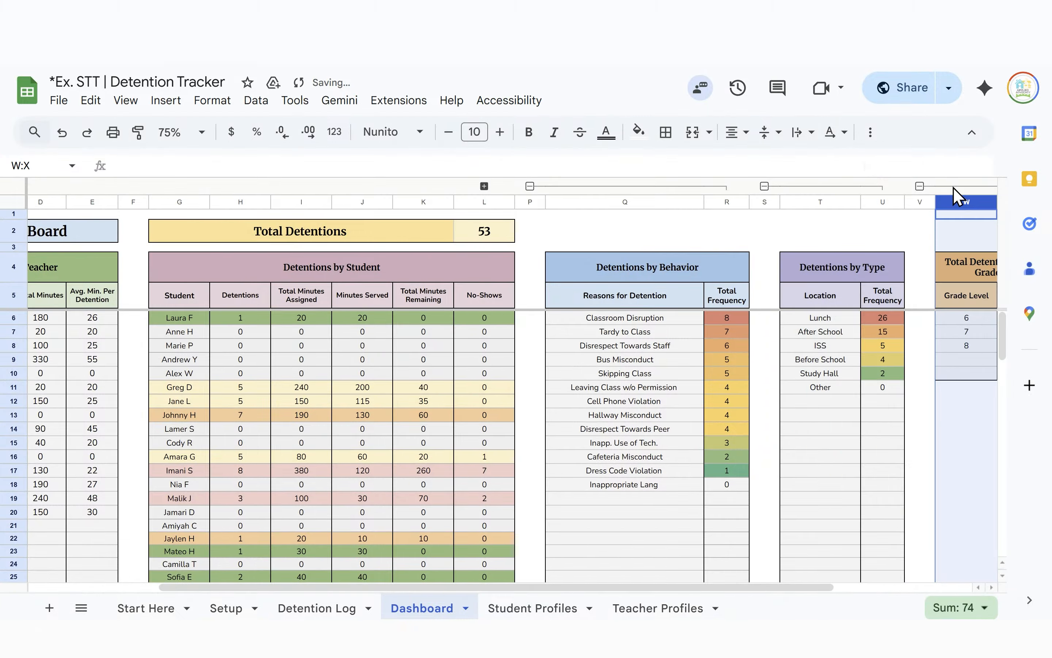
{"action": "scroll", "coordinate": [374, 518], "scroll_direction": "right", "scroll_amount": 3}
{"action": "scroll", "coordinate": [329, 434], "scroll_direction": "left", "scroll_amount": 8}
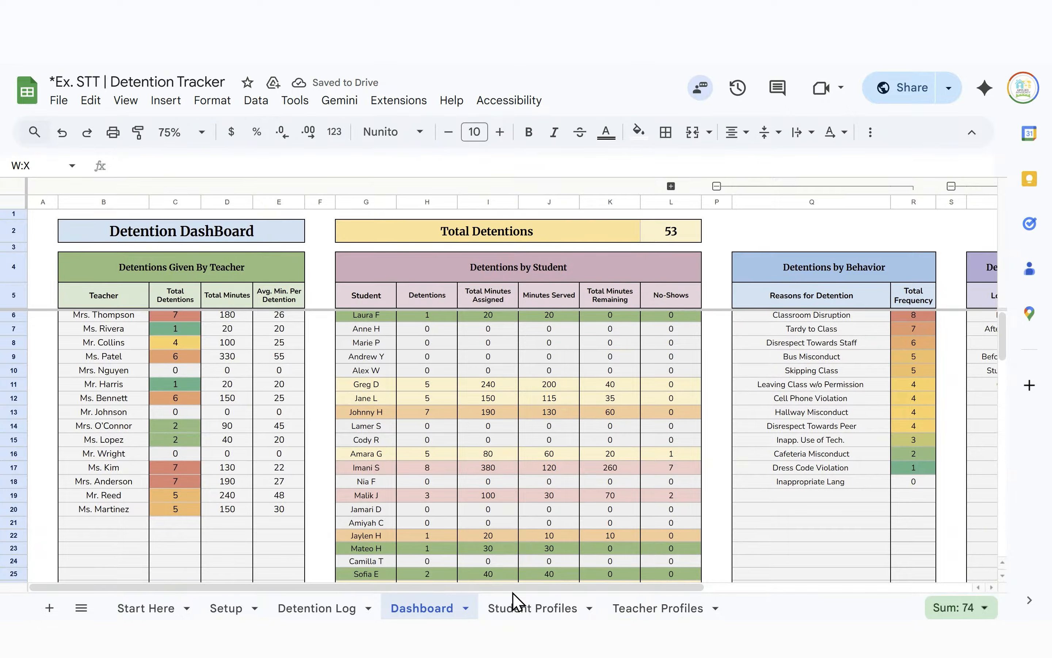
{"action": "left_click", "coordinate": [515, 614]}
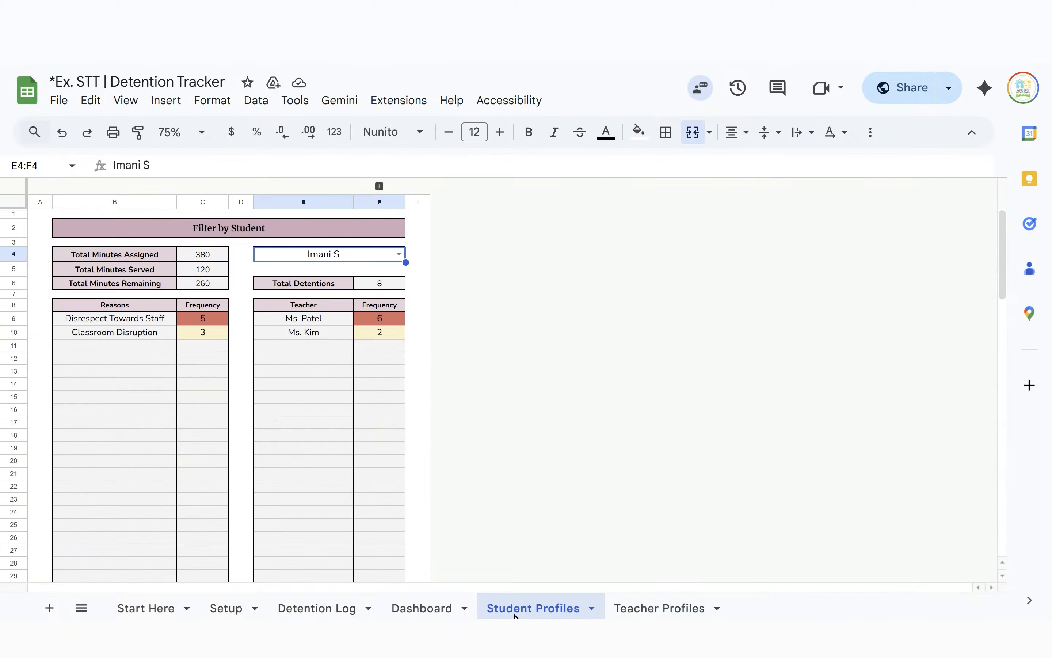
Choose another student in the E4 dropdown (240 minutes, 5 detentions) and inspect B9's formula
{"action": "left_click", "coordinate": [399, 255]}
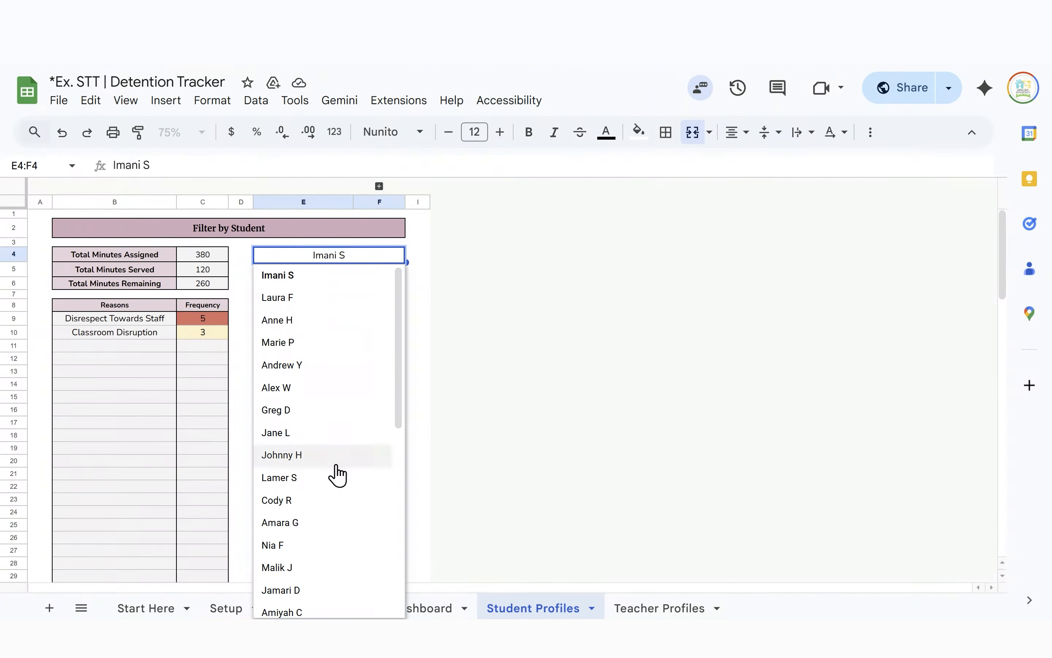
{"action": "left_click", "coordinate": [336, 421]}
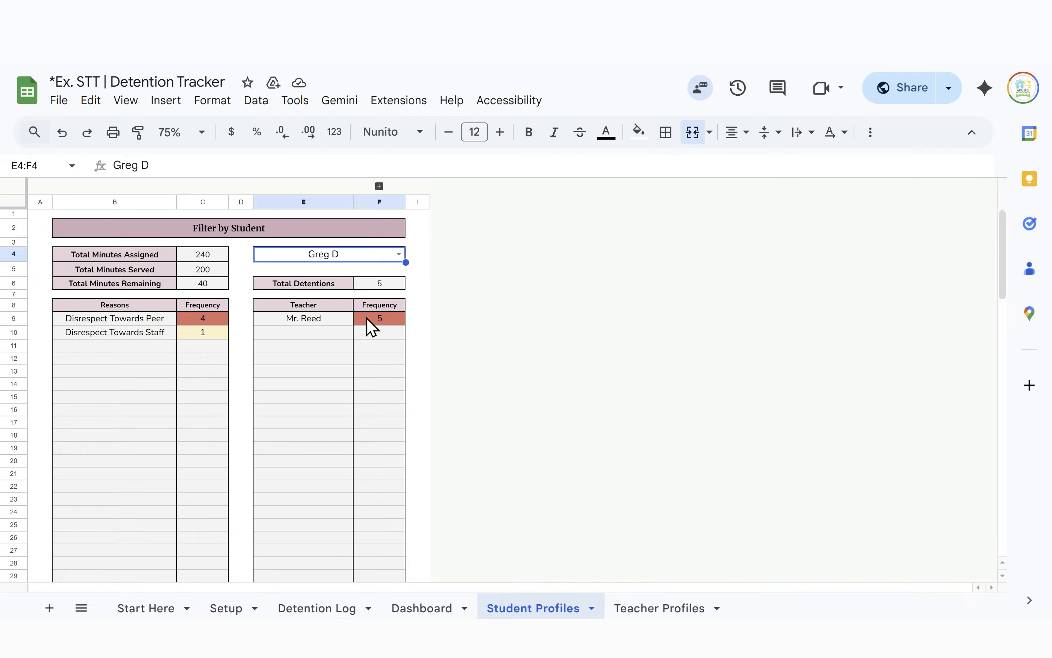
{"action": "left_click", "coordinate": [175, 321]}
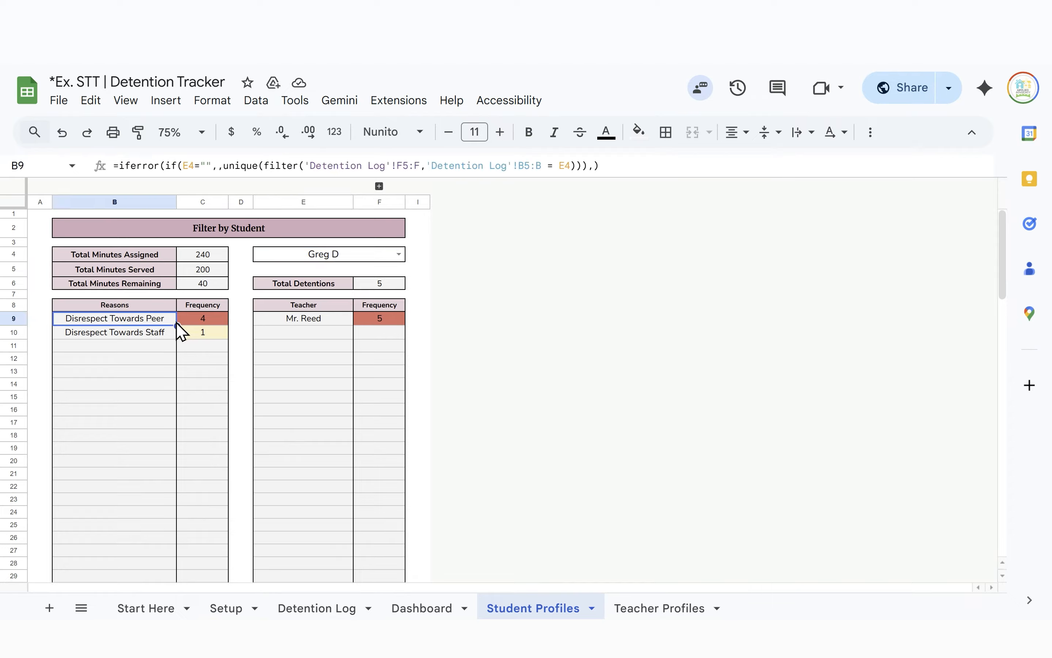
{"action": "left_click", "coordinate": [314, 528]}
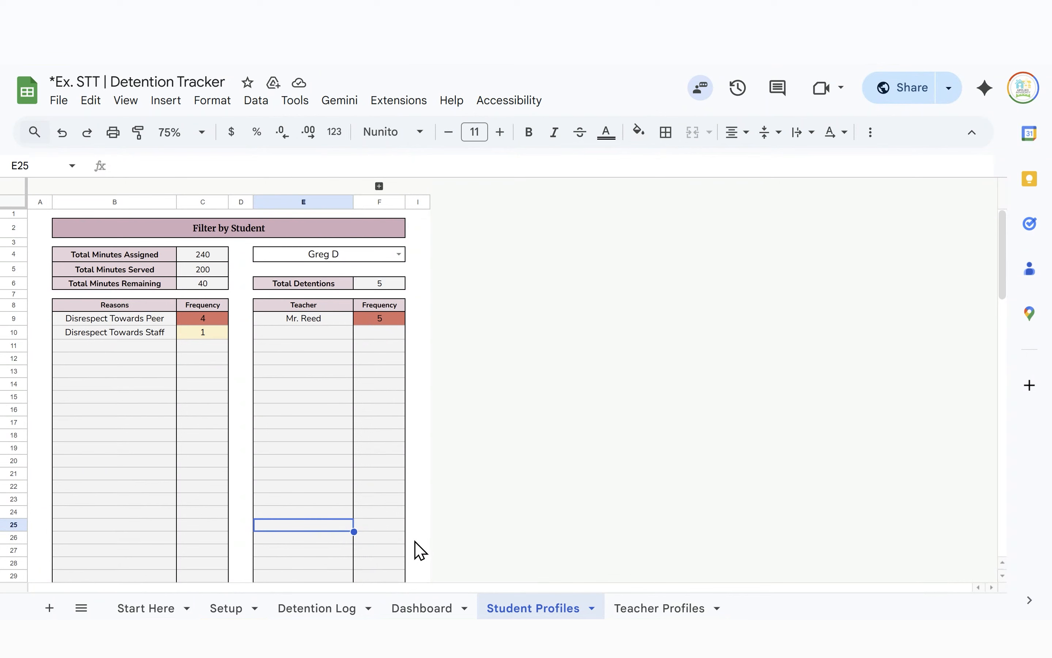
{"action": "left_click", "coordinate": [416, 554]}
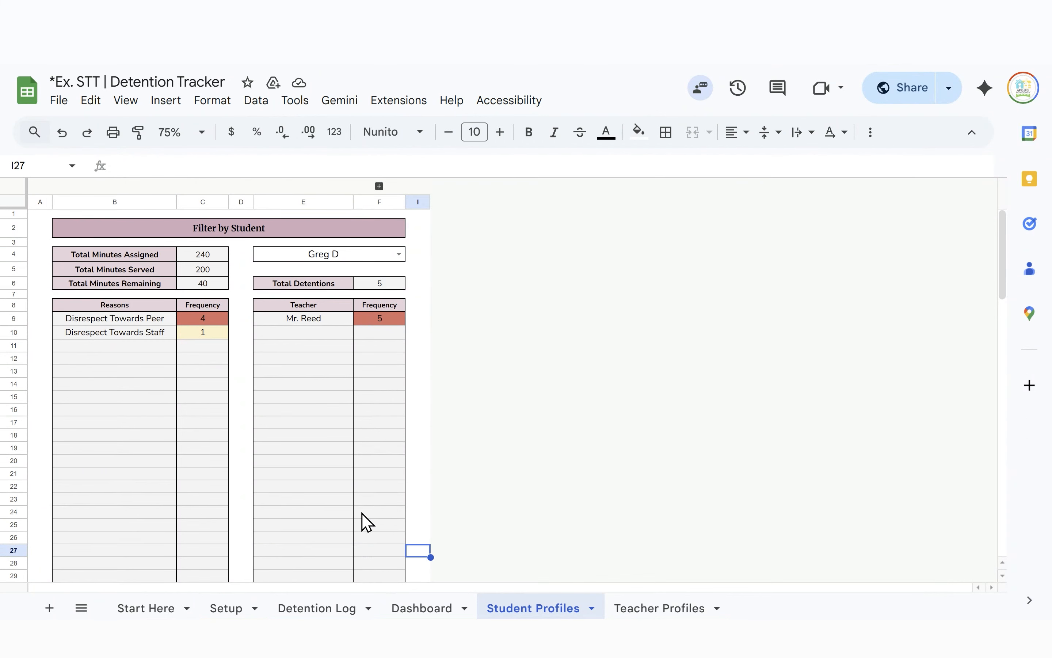
{"action": "left_click", "coordinate": [58, 110]}
{"action": "scroll", "coordinate": [143, 348], "scroll_direction": "down", "scroll_amount": 1}
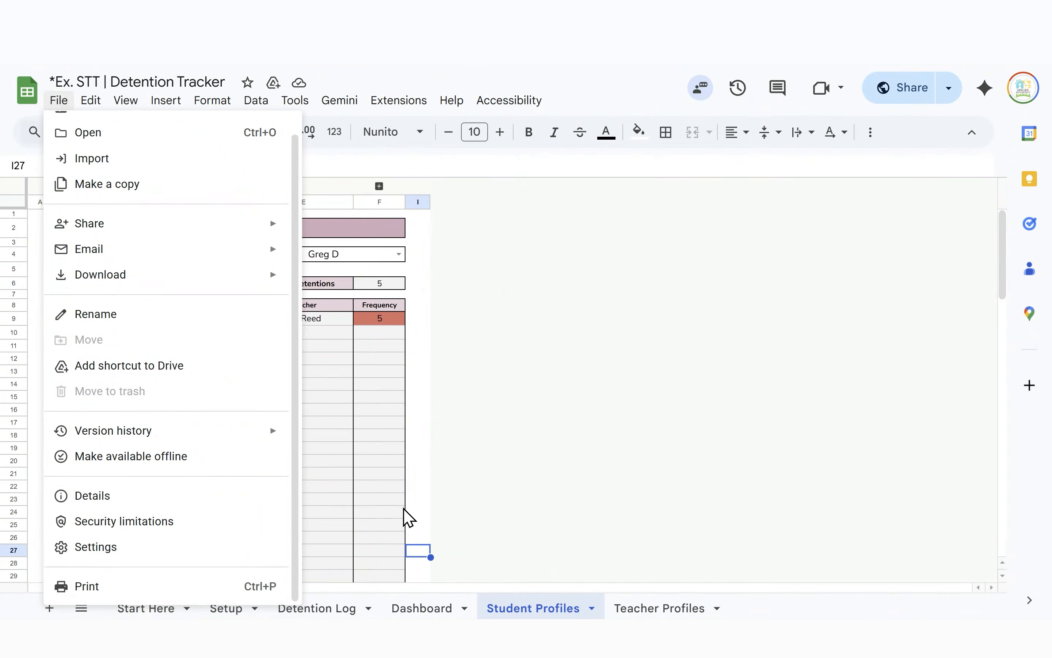
{"action": "left_click", "coordinate": [213, 587]}
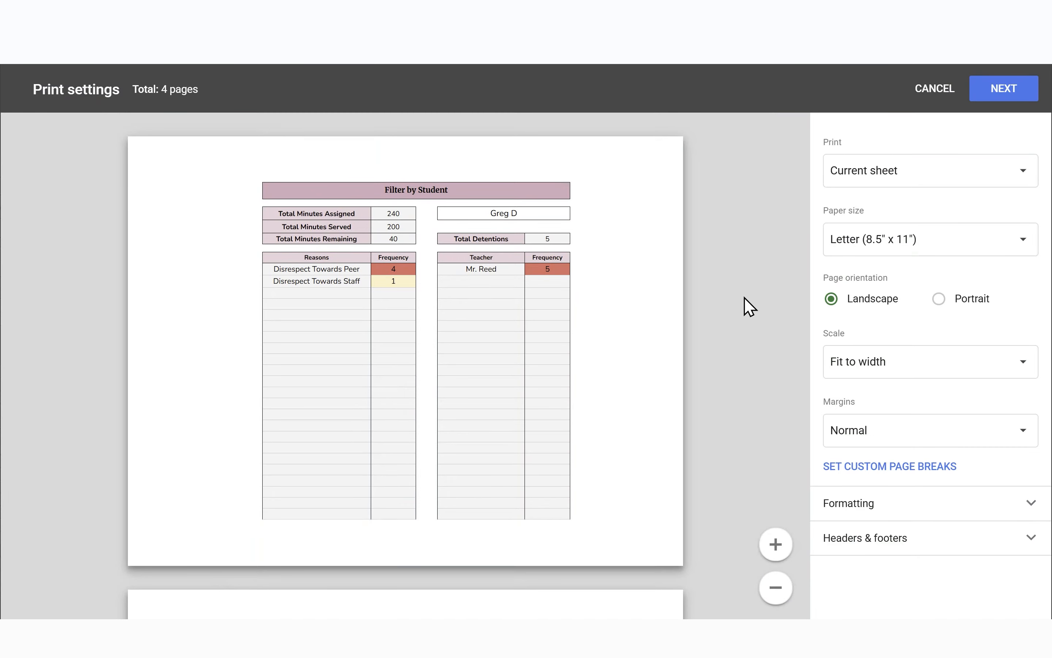
{"action": "left_click", "coordinate": [943, 304]}
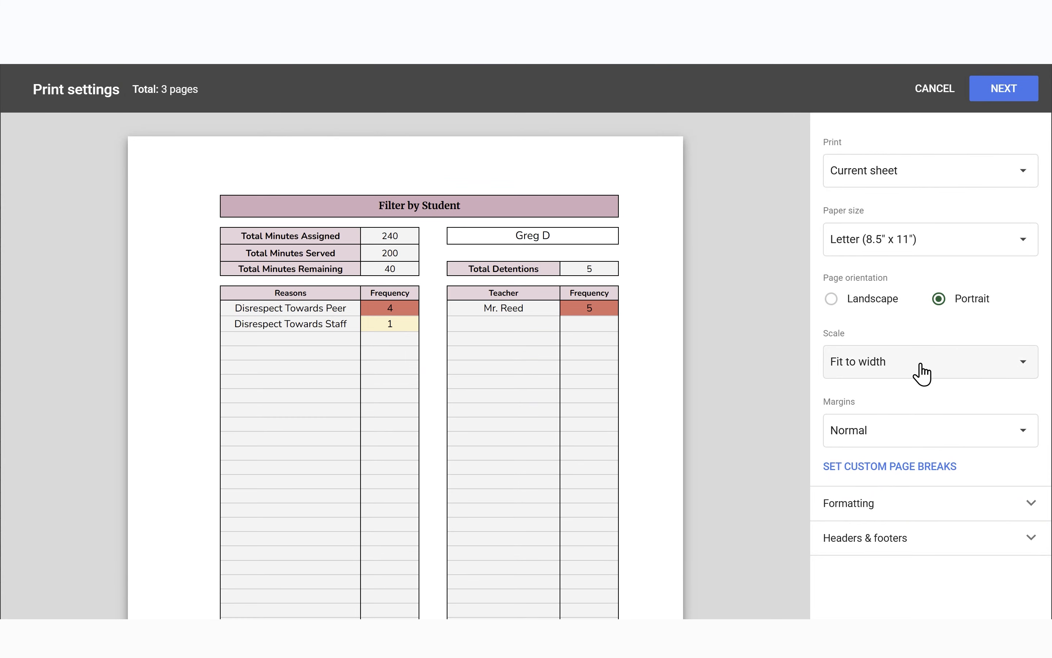
{"action": "scroll", "coordinate": [444, 398], "scroll_direction": "down", "scroll_amount": 5}
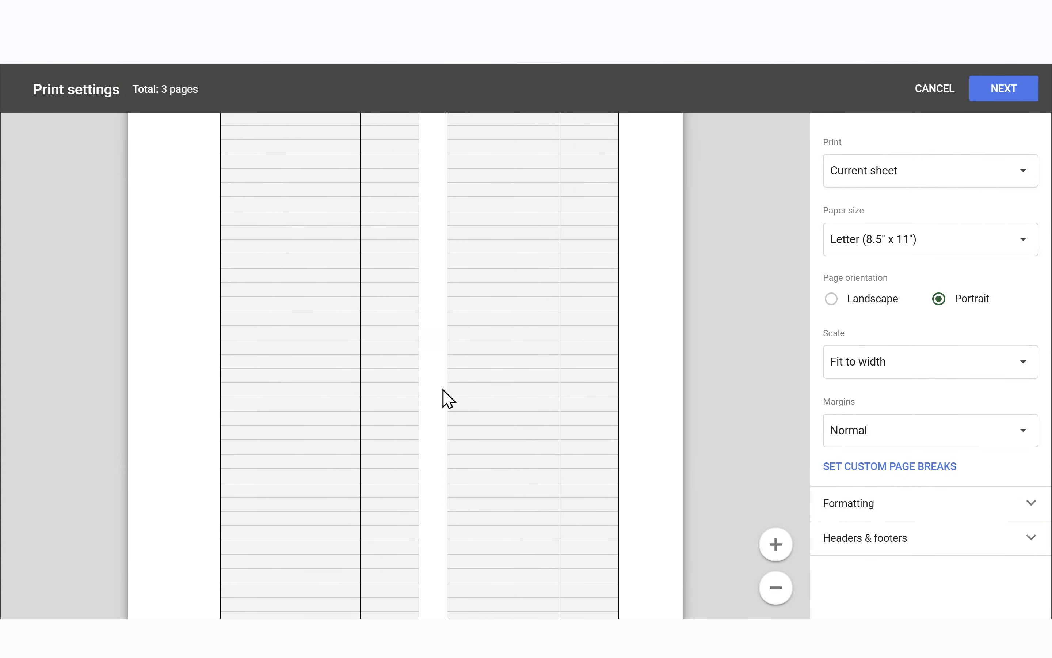
{"action": "scroll", "coordinate": [443, 398], "scroll_direction": "down", "scroll_amount": 5}
Close the print settings without printing
{"action": "left_click", "coordinate": [935, 89]}
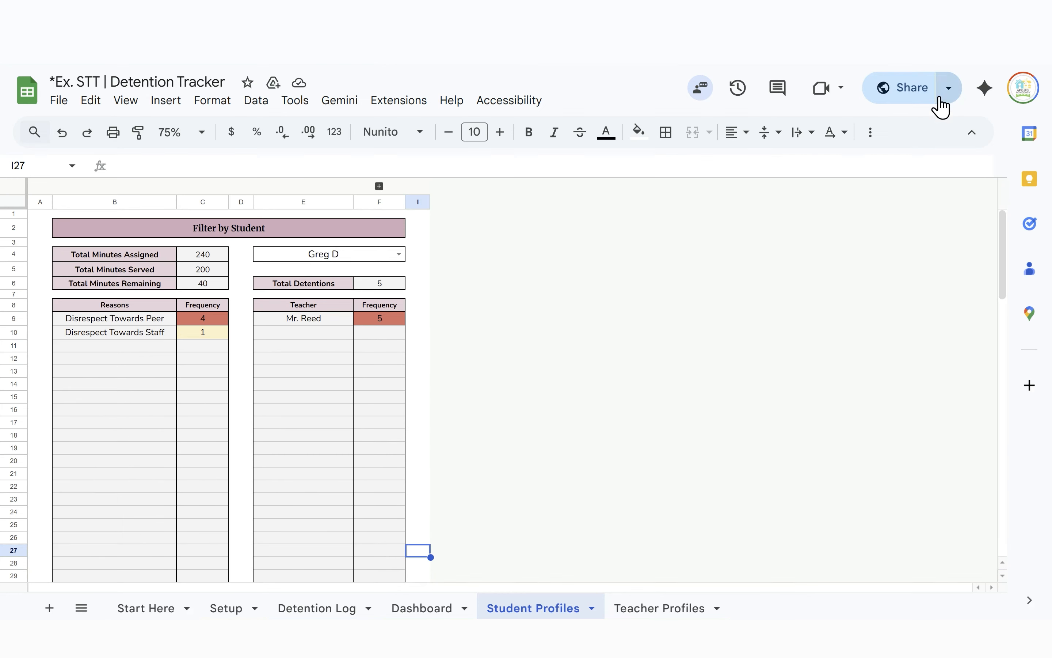
{"action": "scroll", "coordinate": [188, 465], "scroll_direction": "down", "scroll_amount": 5}
{"action": "scroll", "coordinate": [181, 458], "scroll_direction": "up", "scroll_amount": 5}
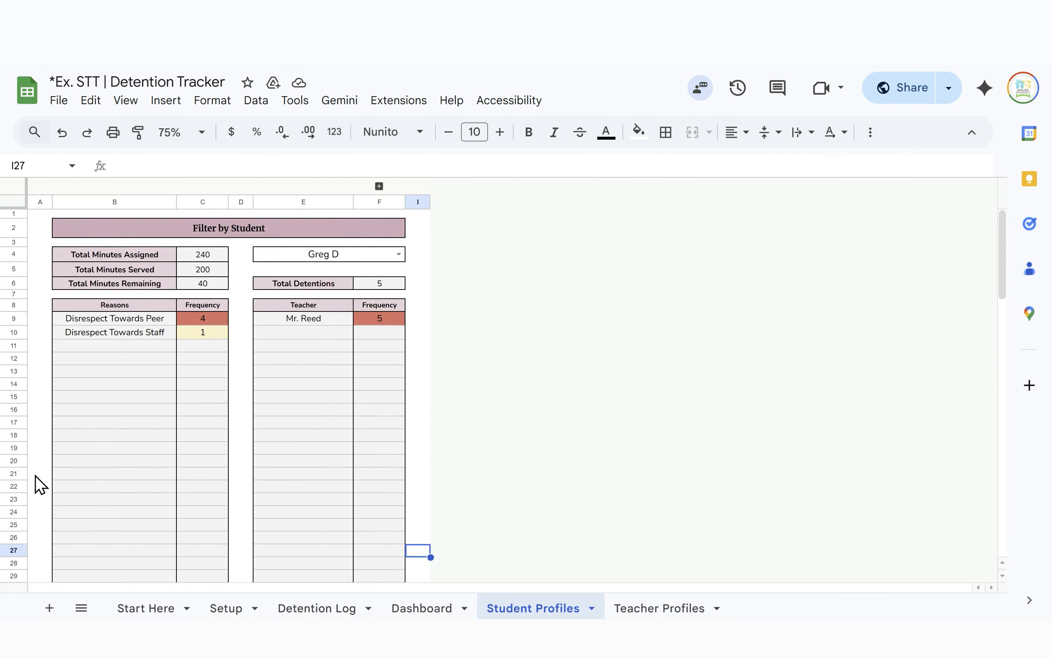
Hide rows 20–109 on Student Profiles so the sheet ends at row 19
{"action": "left_click", "coordinate": [16, 461]}
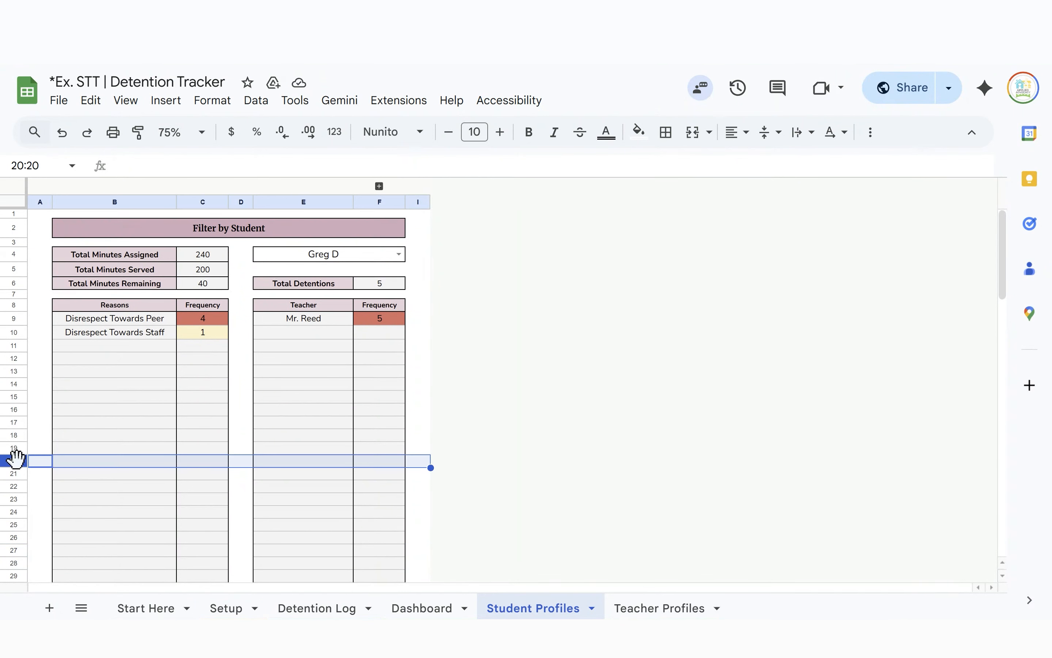
{"action": "key", "text": "shift+Down"}
{"action": "key", "text": "shift+Down"}
{"action": "key", "text": "shift+Down"}
{"action": "key", "text": "shift+Down"}
{"action": "key", "text": "shift+Down"}
{"action": "key", "text": "shift+Down"}
{"action": "key", "text": "shift+Down"}
{"action": "key", "text": "shift+Down"}
{"action": "key", "text": "shift+Down"}
{"action": "key", "text": "shift+Down"}
{"action": "key", "text": "shift+Down"}
{"action": "key", "text": "shift+Down"}
{"action": "key", "text": "shift+Down"}
{"action": "key", "text": "shift+Down"}
{"action": "key", "text": "shift+Down"}
{"action": "key", "text": "shift+Down"}
{"action": "key", "text": "shift+Down"}
{"action": "key", "text": "shift+Down"}
{"action": "key", "text": "shift+Down"}
{"action": "key", "text": "shift+Down"}
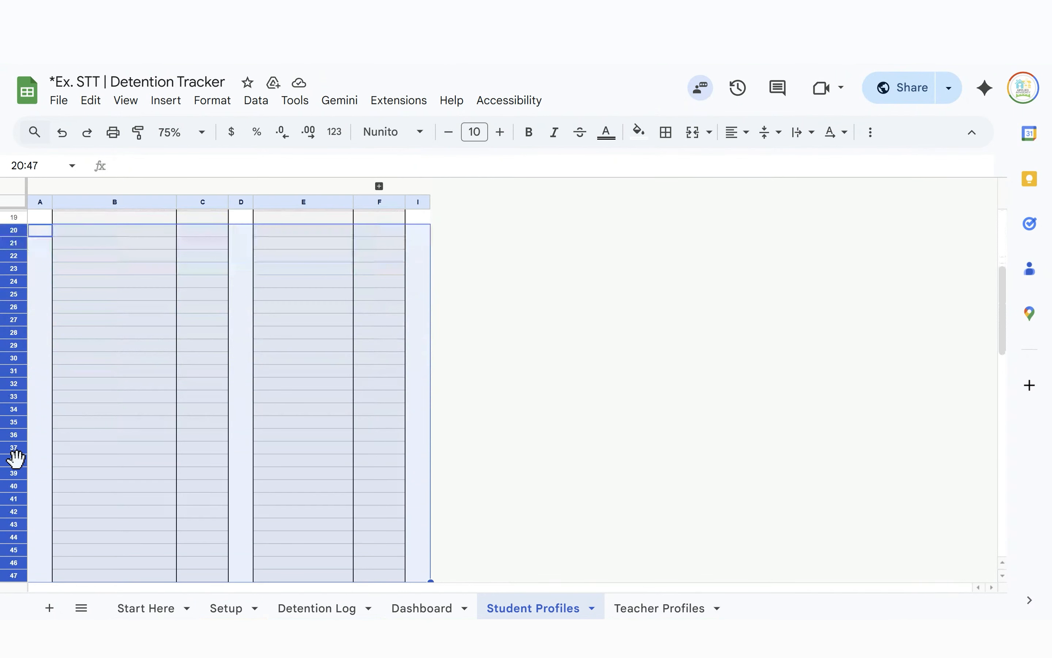
{"action": "key", "text": "shift+Down"}
{"action": "key", "text": "shift+Down"}
{"action": "key", "text": "shift+Down"}
{"action": "key", "text": "shift+Down"}
{"action": "key", "text": "shift+Down"}
{"action": "key", "text": "shift+Down"}
{"action": "key", "text": "shift+Down"}
{"action": "key", "text": "shift+Down"}
{"action": "key", "text": "shift+Down"}
{"action": "key", "text": "shift+Down"}
{"action": "key", "text": "shift+Down"}
{"action": "key", "text": "shift+Down"}
{"action": "key", "text": "shift+Down"}
{"action": "key", "text": "shift+Down"}
{"action": "key", "text": "shift+Down"}
{"action": "key", "text": "shift+Down"}
{"action": "key", "text": "shift+Down"}
{"action": "key", "text": "shift+Down"}
{"action": "key", "text": "shift+Down"}
{"action": "key", "text": "shift+Down"}
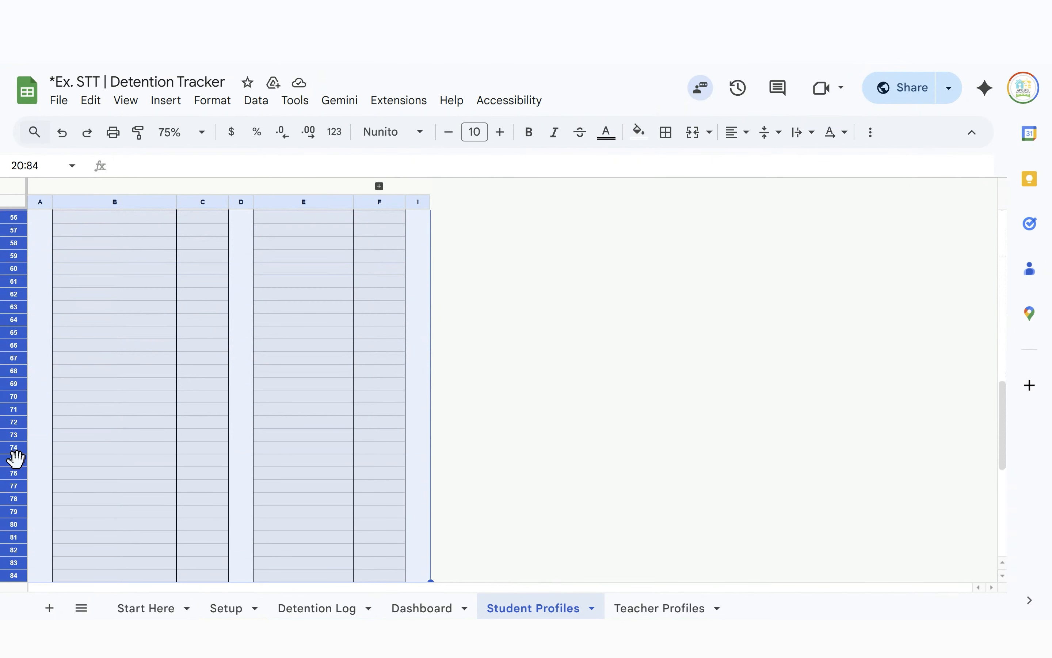
{"action": "key", "text": "shift+Down"}
{"action": "key", "text": "shift+Down"}
{"action": "key", "text": "shift+Down"}
{"action": "key", "text": "shift+Down"}
{"action": "key", "text": "shift+Down"}
{"action": "key", "text": "shift+Down"}
{"action": "key", "text": "shift+Down"}
{"action": "key", "text": "shift+Down"}
{"action": "key", "text": "shift+Down"}
{"action": "key", "text": "shift+Down"}
{"action": "key", "text": "shift+Down"}
{"action": "key", "text": "shift+Down"}
{"action": "key", "text": "shift+Down"}
{"action": "key", "text": "shift+Down"}
{"action": "key", "text": "shift+Down"}
{"action": "key", "text": "shift+Down"}
{"action": "key", "text": "shift+Down"}
{"action": "key", "text": "shift+Down"}
{"action": "key", "text": "shift+Down"}
{"action": "key", "text": "shift+Down"}
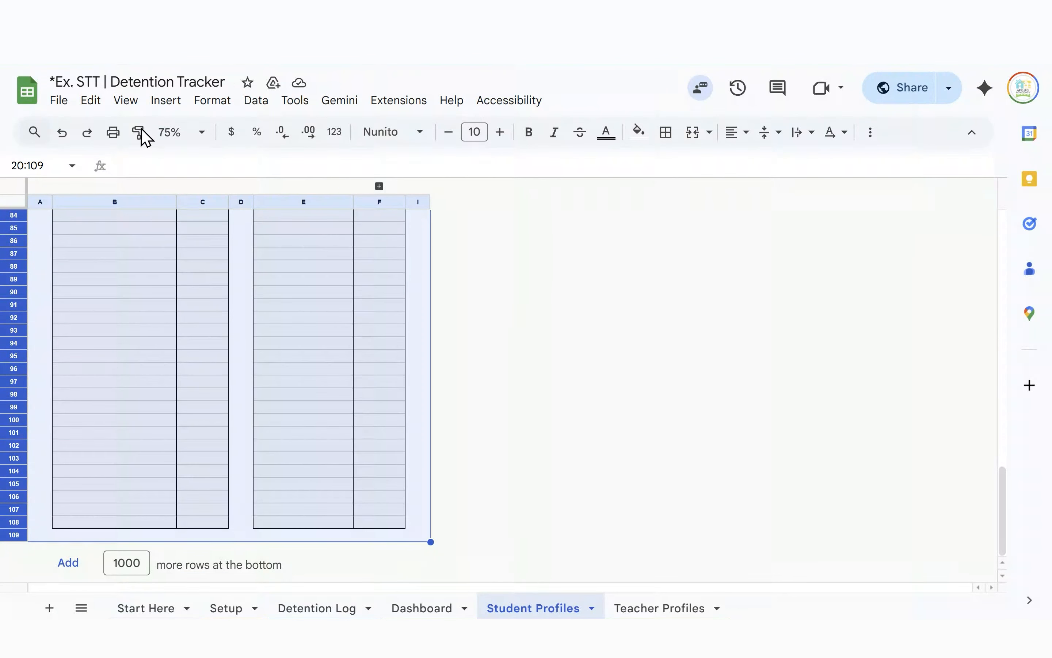
{"action": "right_click", "coordinate": [174, 324]}
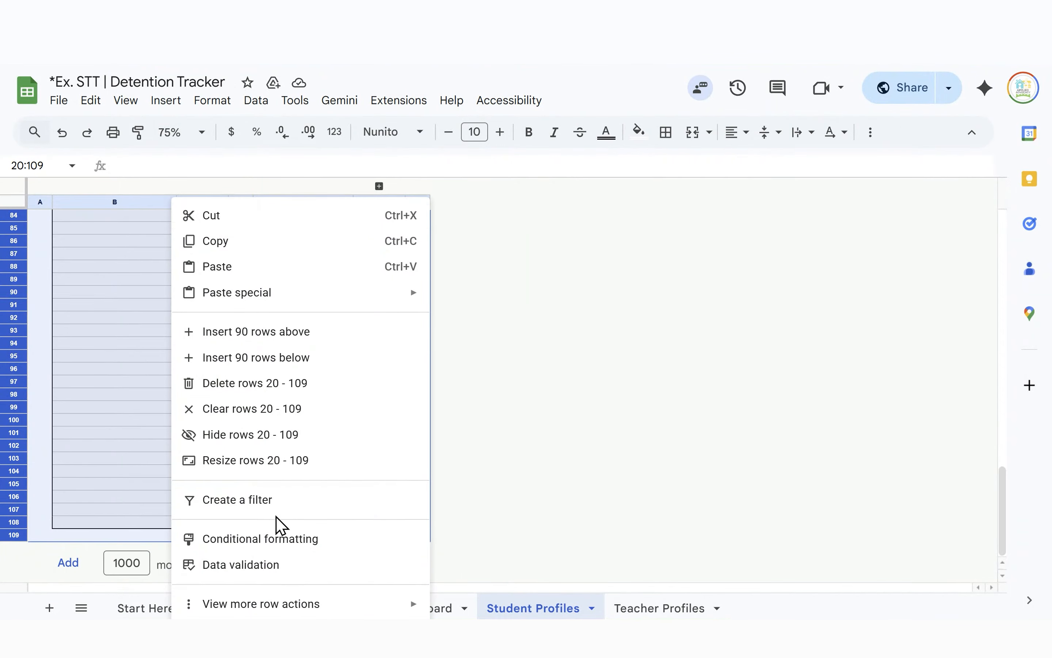
{"action": "left_click", "coordinate": [273, 434]}
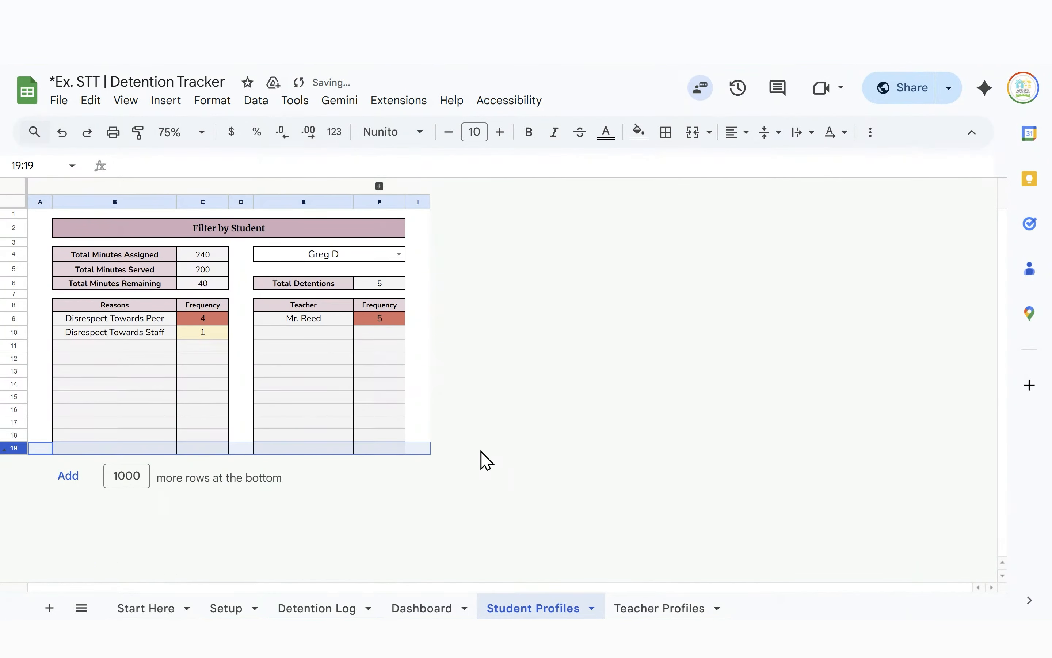
{"action": "left_click", "coordinate": [501, 507]}
{"action": "left_click", "coordinate": [66, 101]}
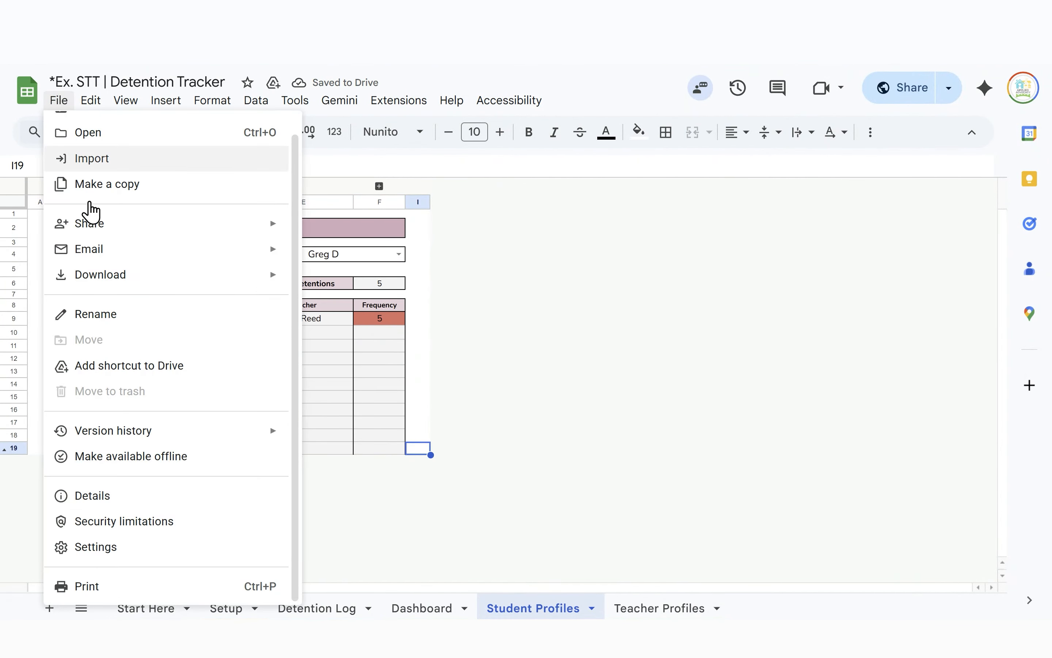
{"action": "left_click", "coordinate": [133, 596]}
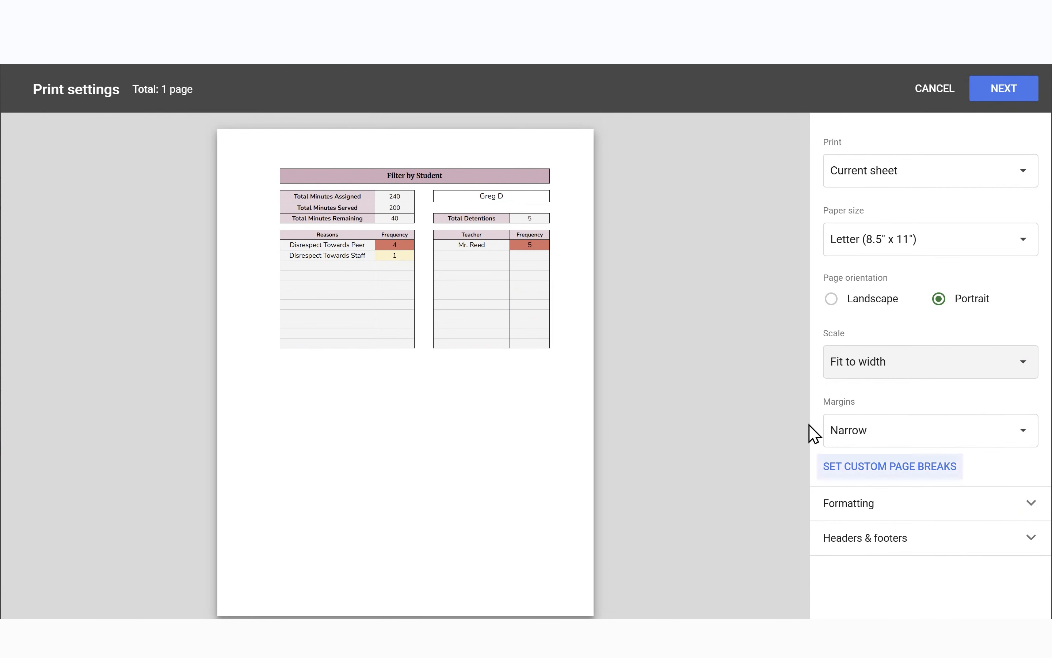
{"action": "left_click", "coordinate": [964, 543]}
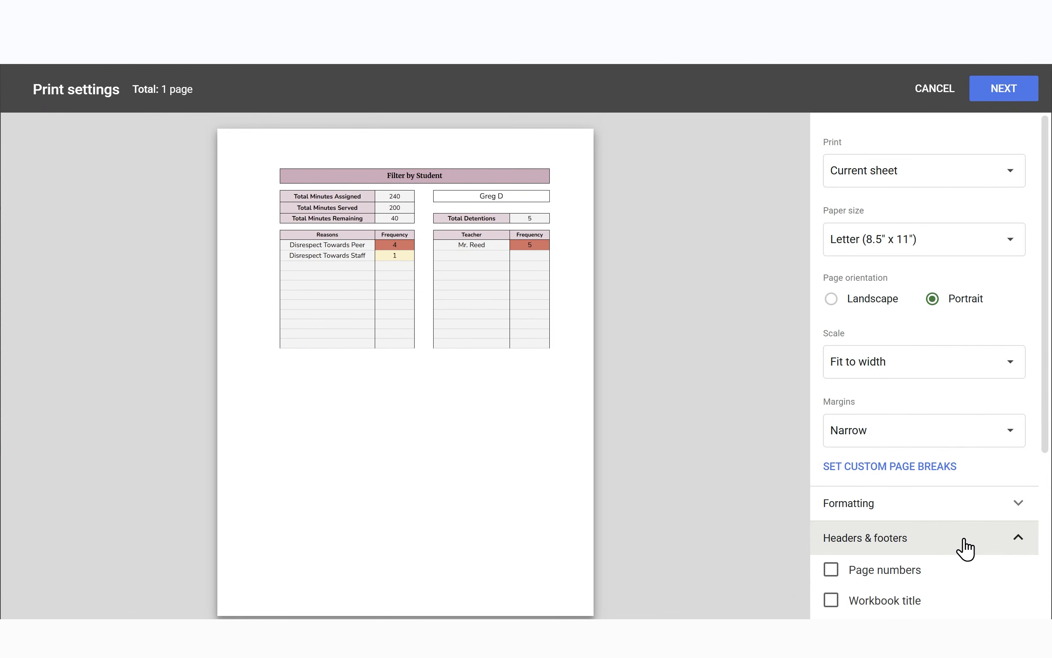
{"action": "scroll", "coordinate": [963, 546], "scroll_direction": "down", "scroll_amount": 3}
{"action": "left_click", "coordinate": [890, 455]}
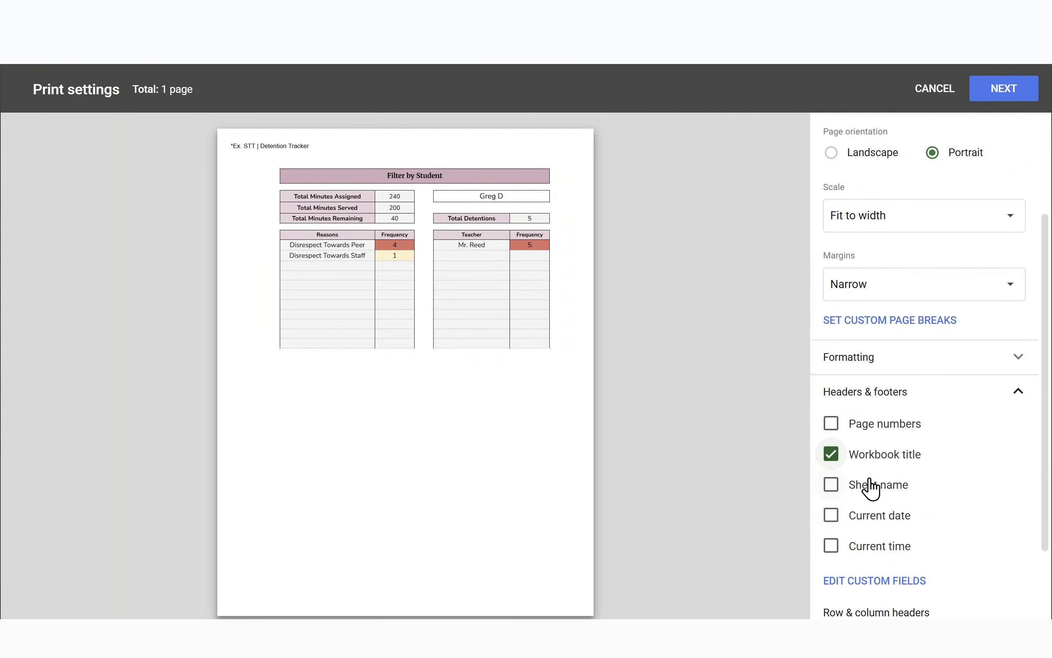
{"action": "left_click", "coordinate": [869, 485]}
{"action": "left_click", "coordinate": [832, 517]}
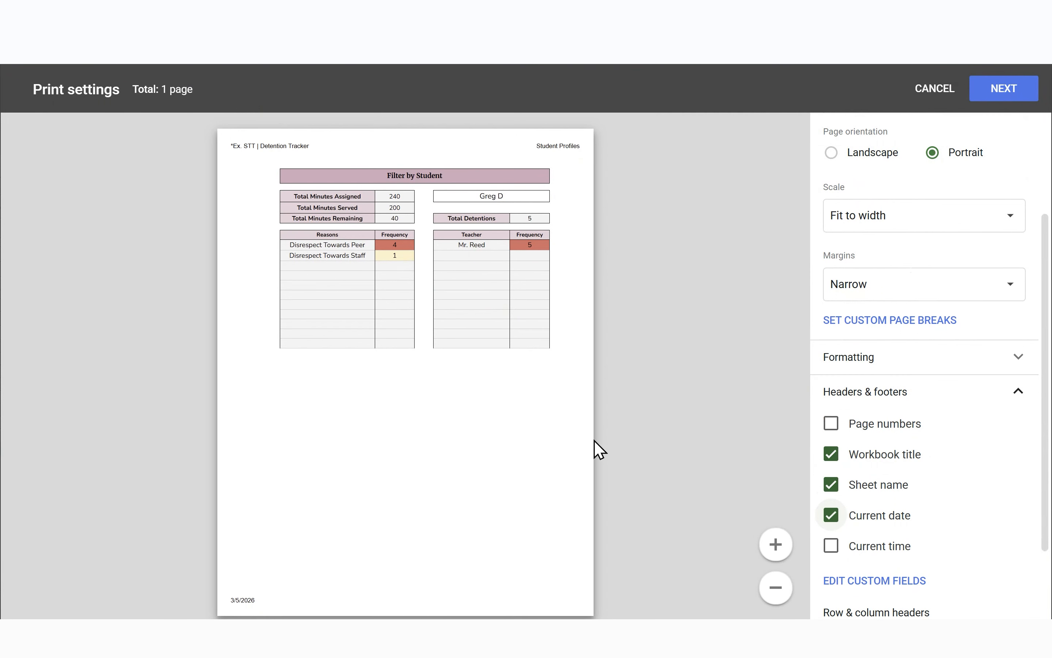
{"action": "scroll", "coordinate": [547, 333], "scroll_direction": "down", "scroll_amount": 1}
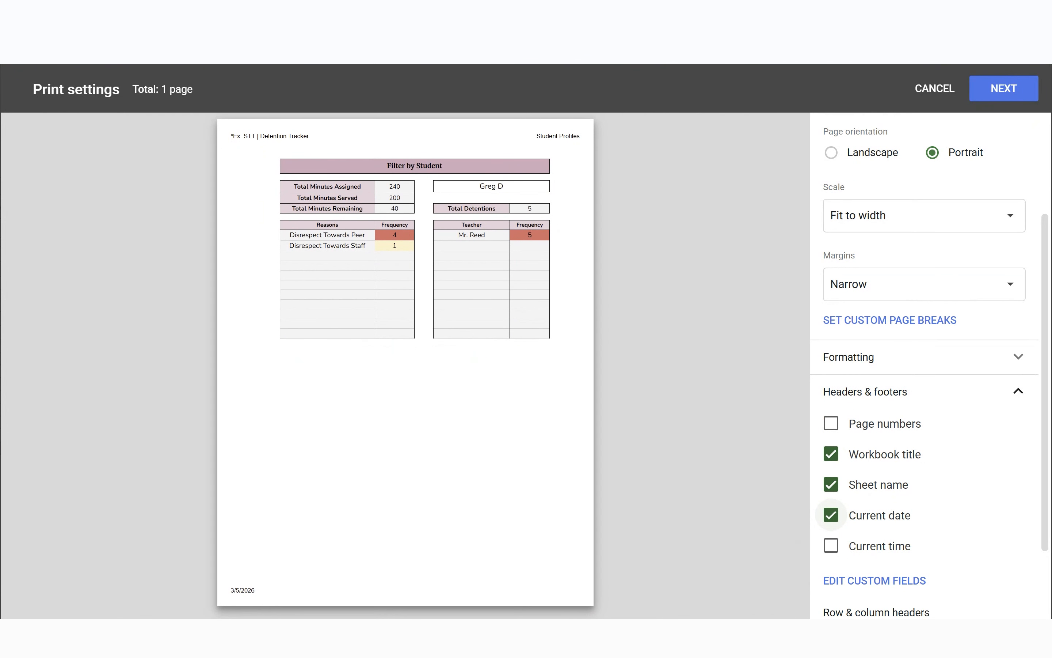
{"action": "left_click", "coordinate": [931, 89]}
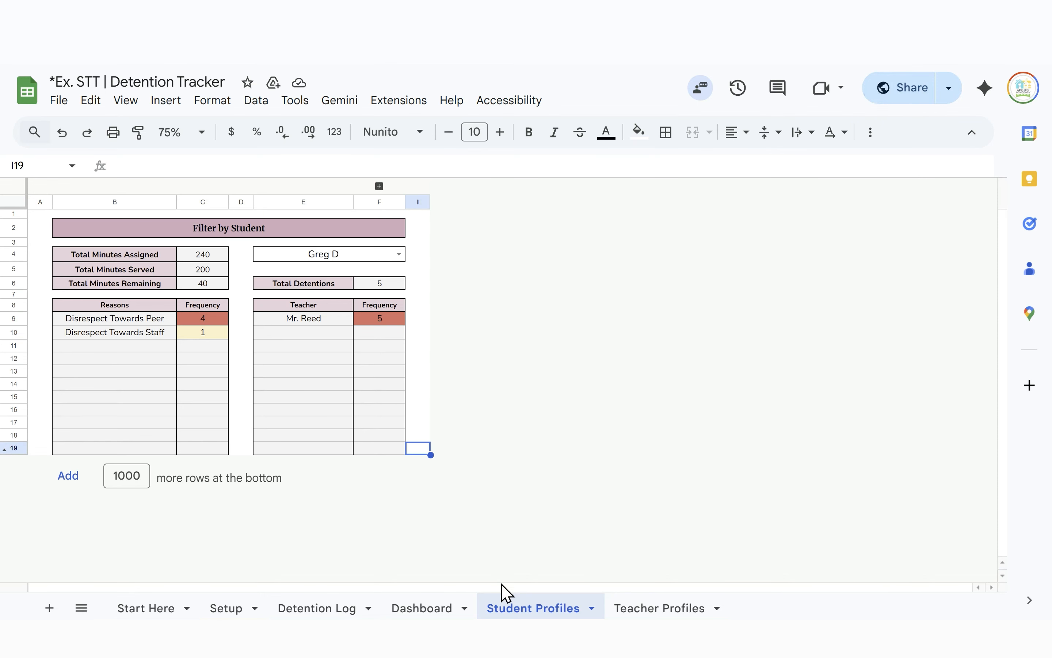
Unhide rows 20–109 below row 19 on Student Profiles
{"action": "left_click", "coordinate": [5, 445]}
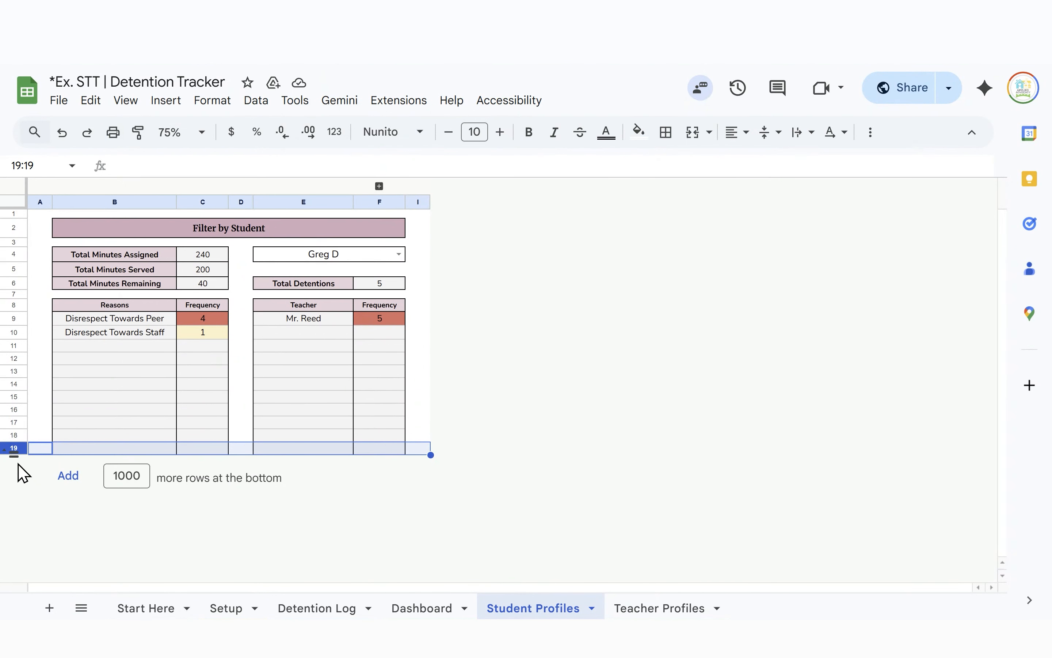
{"action": "right_click", "coordinate": [12, 446]}
{"action": "left_click", "coordinate": [133, 434]}
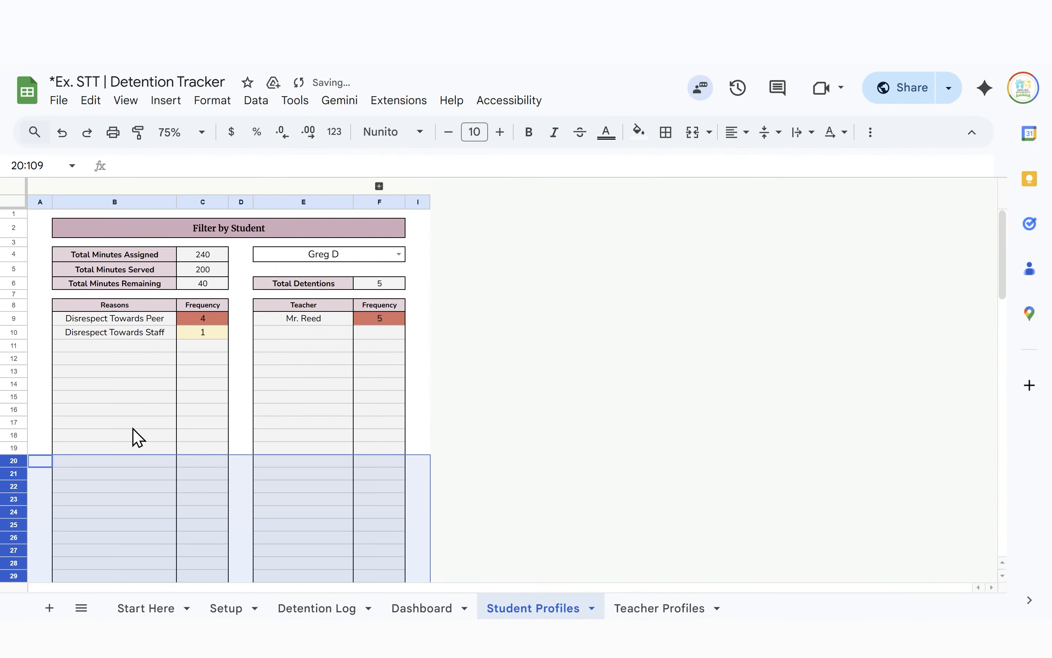
{"action": "left_click", "coordinate": [571, 361]}
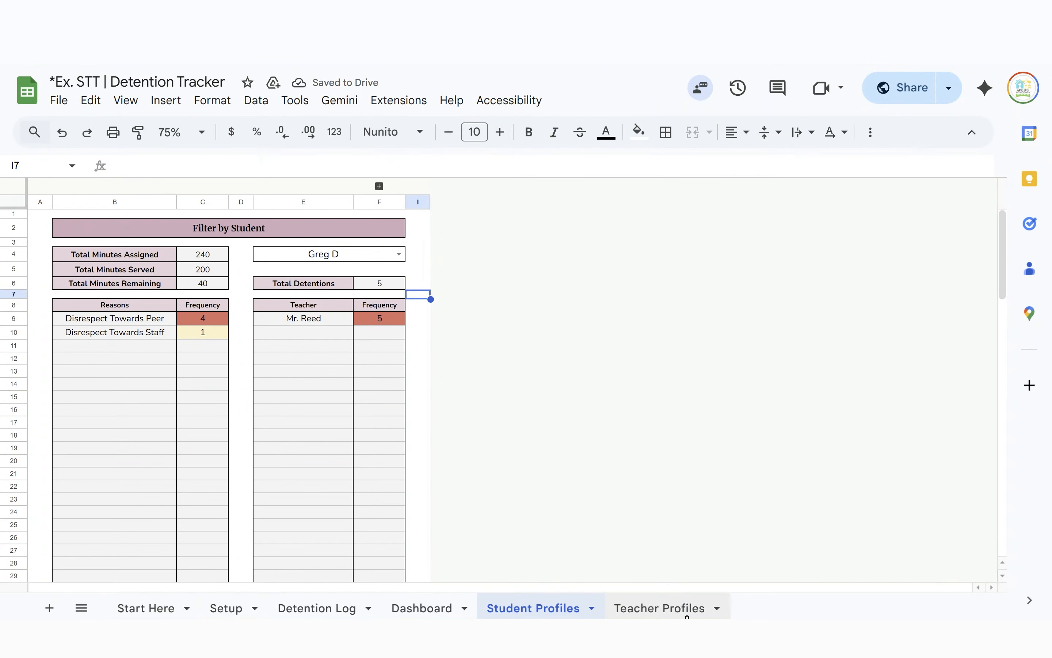
Expand the grouped Detention Dates columns G:H, then collapse them again
{"action": "left_click", "coordinate": [379, 187]}
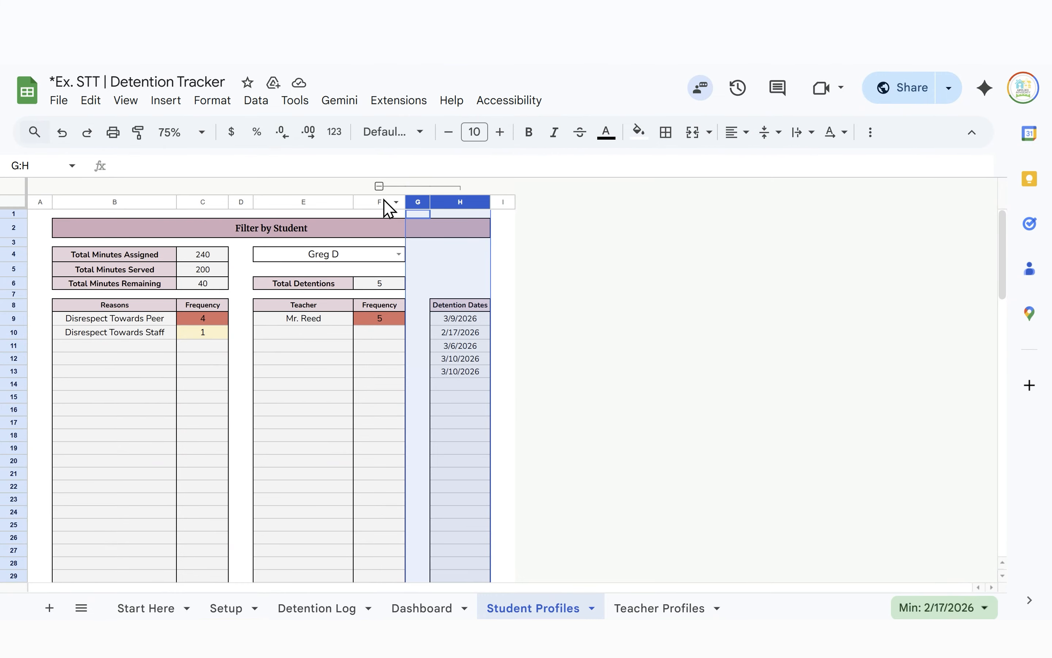
{"action": "left_click", "coordinate": [379, 186]}
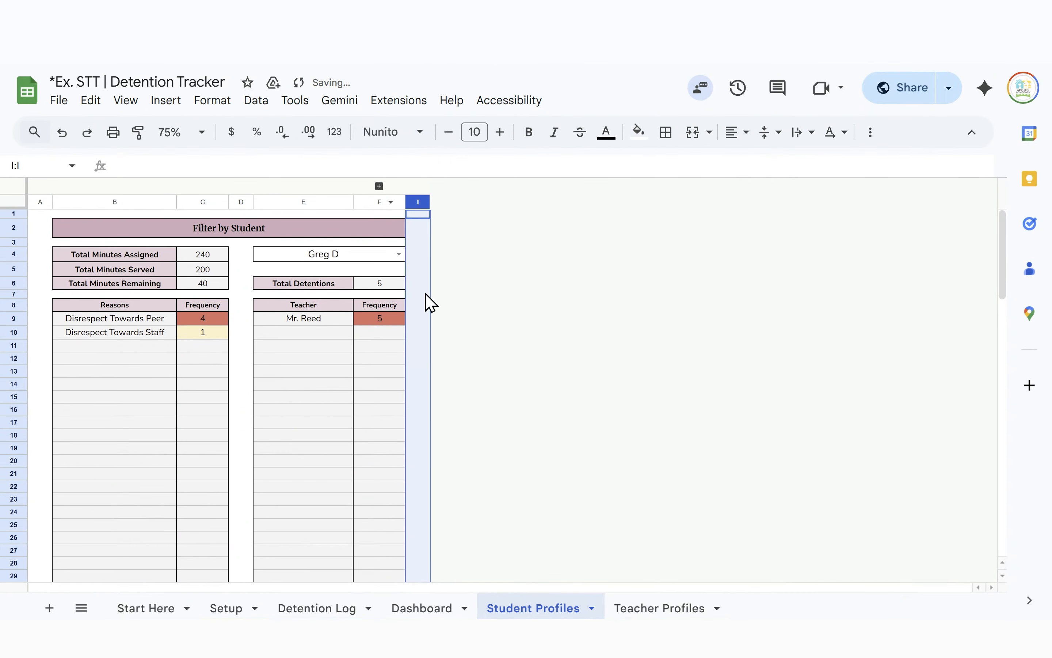
{"action": "left_click", "coordinate": [666, 609]}
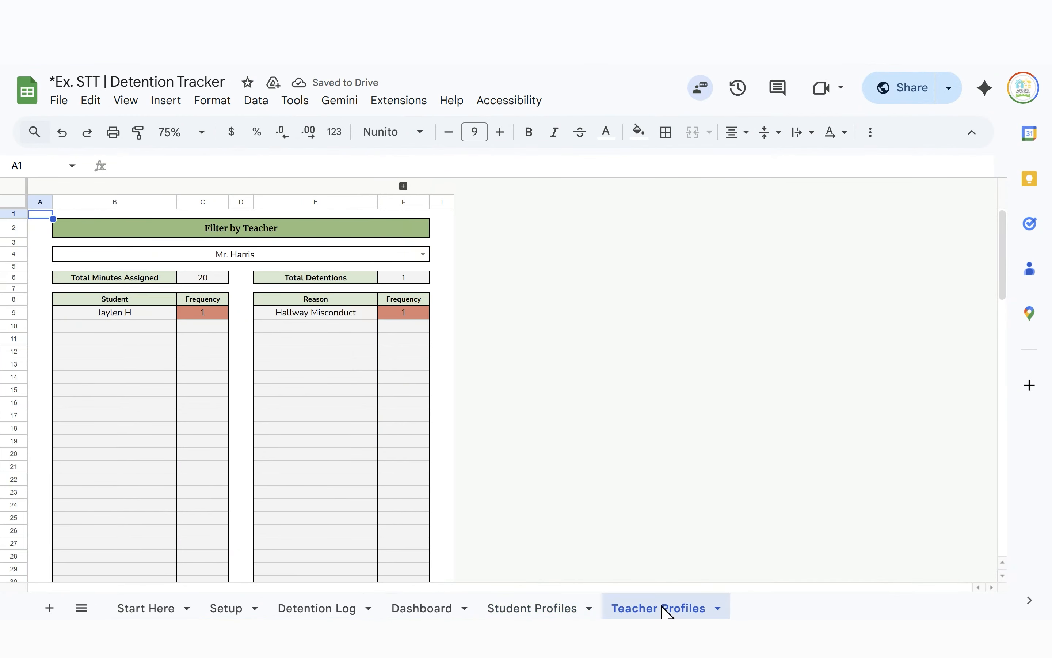
Filter Teacher Profiles to Ms. Lopez, then Mr. Collins, then Mr. Reed
{"action": "left_click", "coordinate": [423, 254]}
{"action": "left_click", "coordinate": [282, 487]}
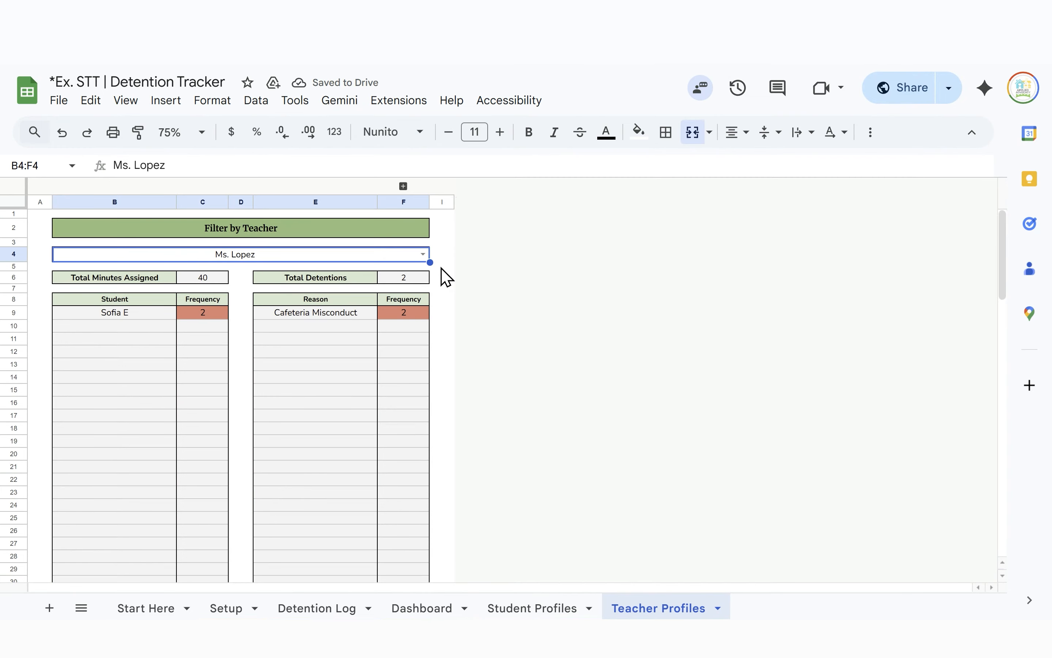
{"action": "left_click", "coordinate": [422, 254]}
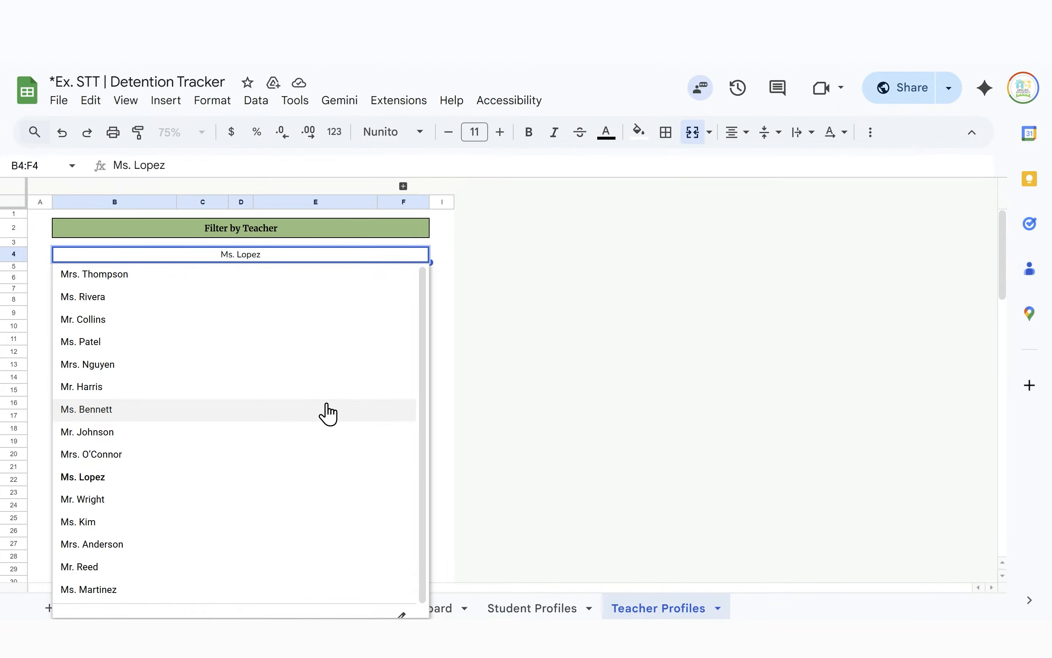
{"action": "left_click", "coordinate": [298, 320]}
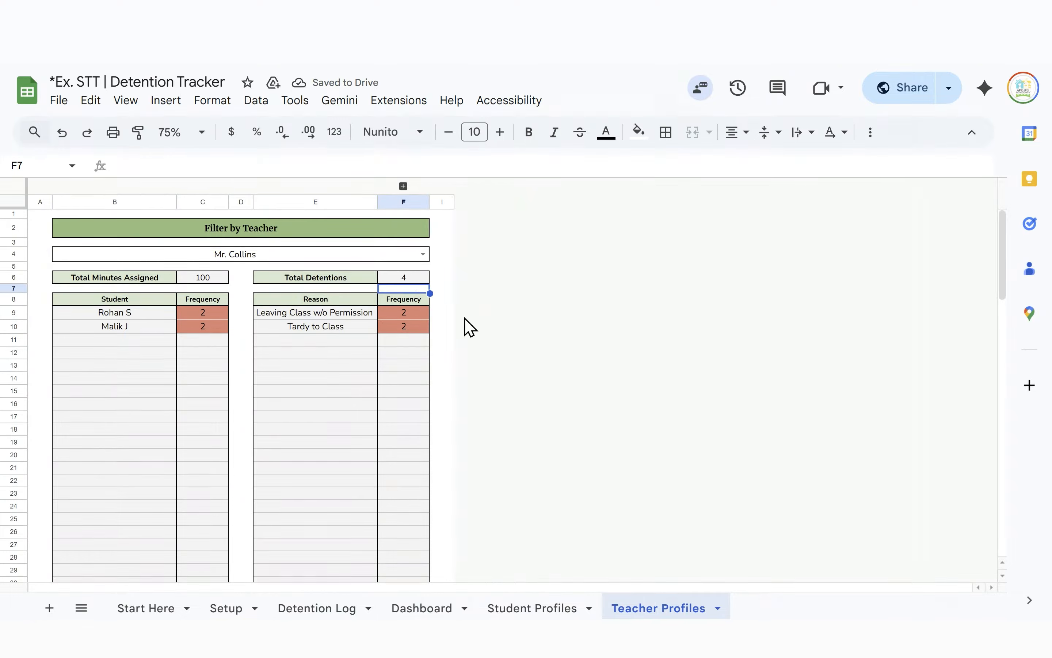
{"action": "left_click", "coordinate": [423, 254]}
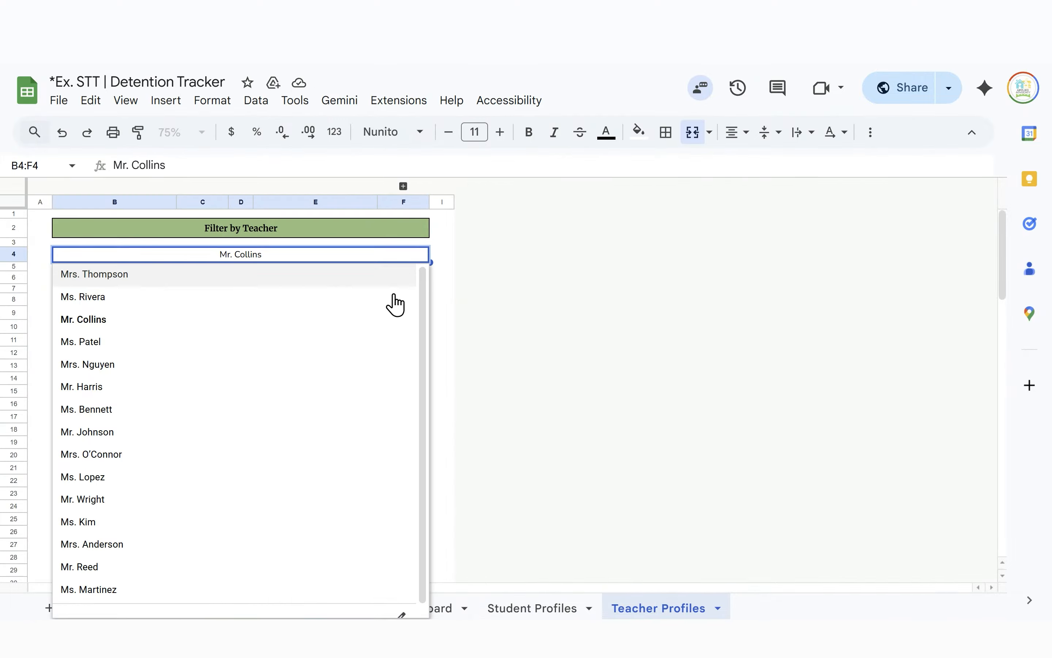
{"action": "scroll", "coordinate": [230, 534], "scroll_direction": "down", "scroll_amount": 1}
{"action": "left_click", "coordinate": [231, 553]}
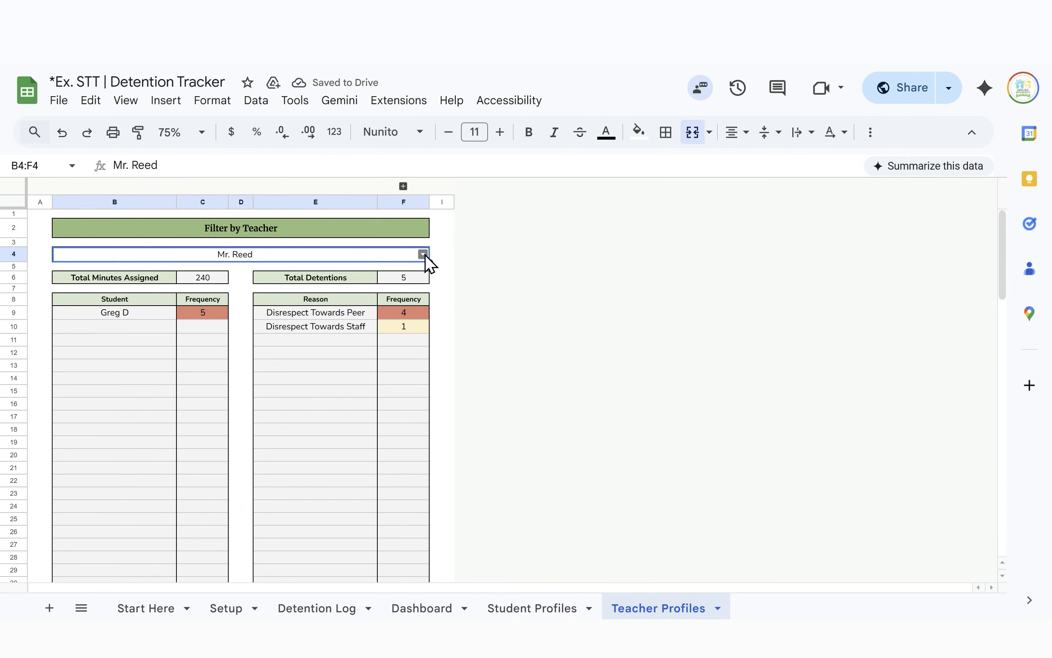
Inspect the Total Detentions formula in F6 and the frequency formula in C9
{"action": "left_click", "coordinate": [411, 281]}
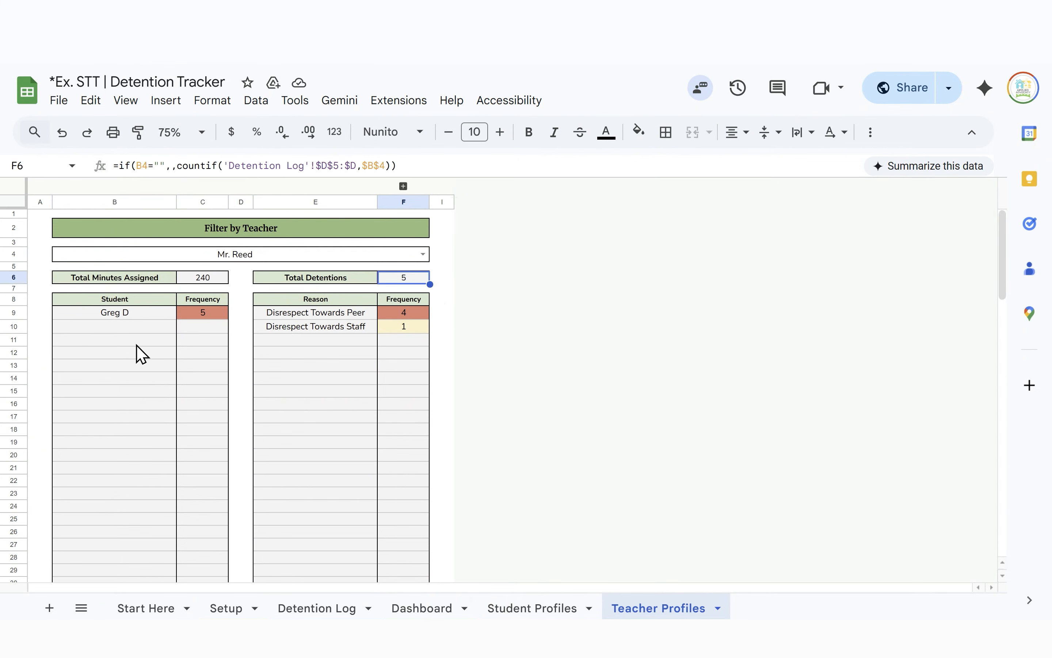
{"action": "left_click", "coordinate": [190, 316]}
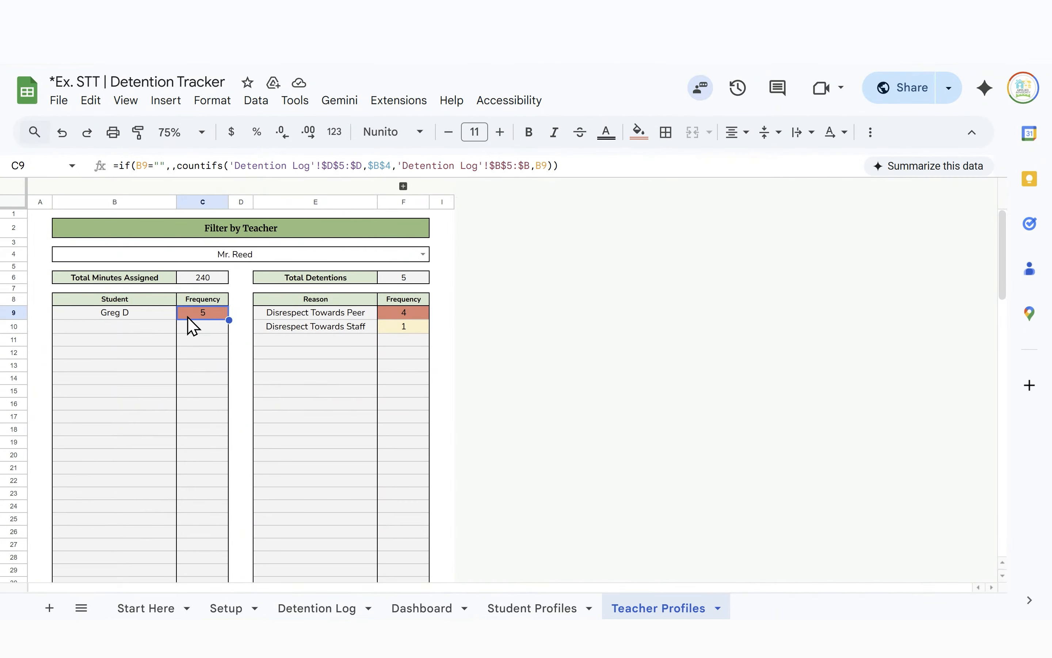
{"action": "left_click", "coordinate": [287, 419]}
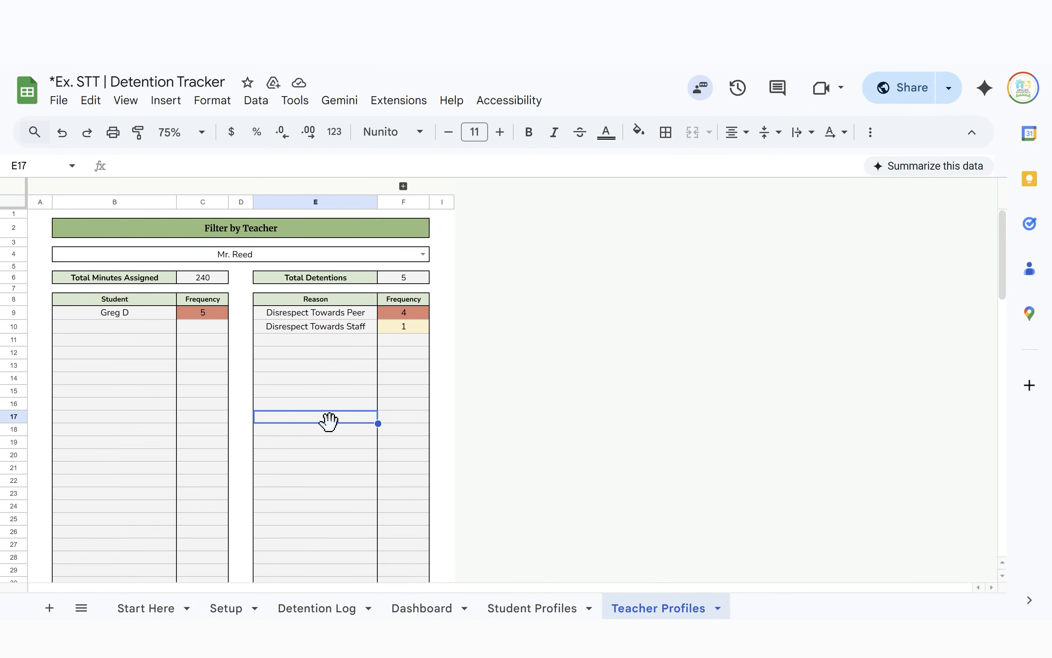
Filter Teacher Profiles to Ms. Martinez and review her detention summary
{"action": "left_click", "coordinate": [424, 256]}
{"action": "scroll", "coordinate": [244, 472], "scroll_direction": "down", "scroll_amount": 1}
{"action": "left_click", "coordinate": [221, 579]}
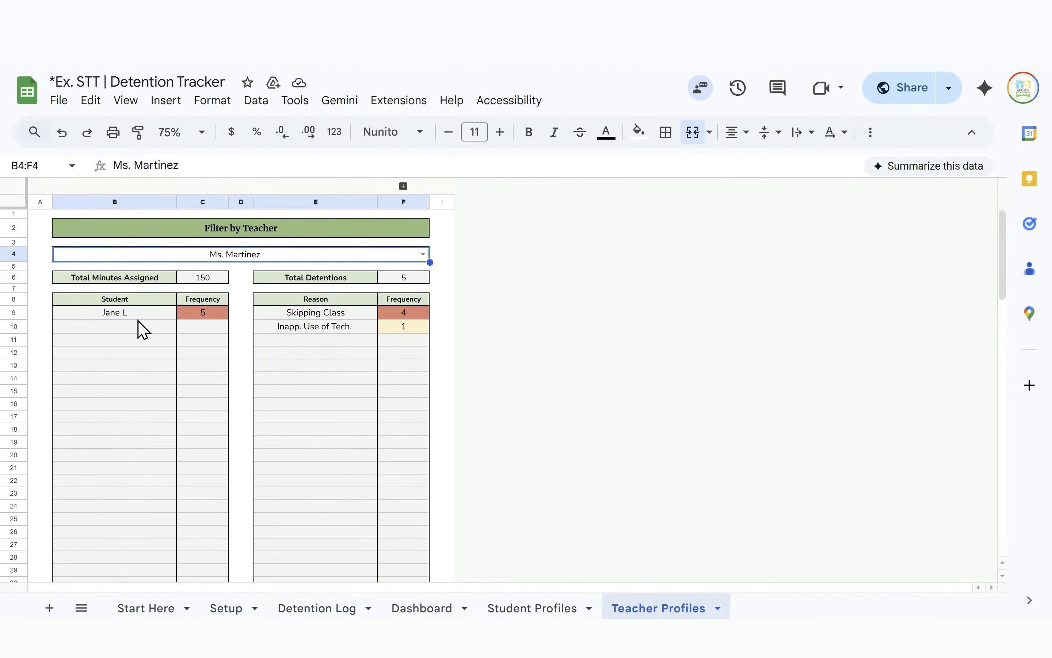
{"action": "scroll", "coordinate": [263, 420], "scroll_direction": "down", "scroll_amount": 5}
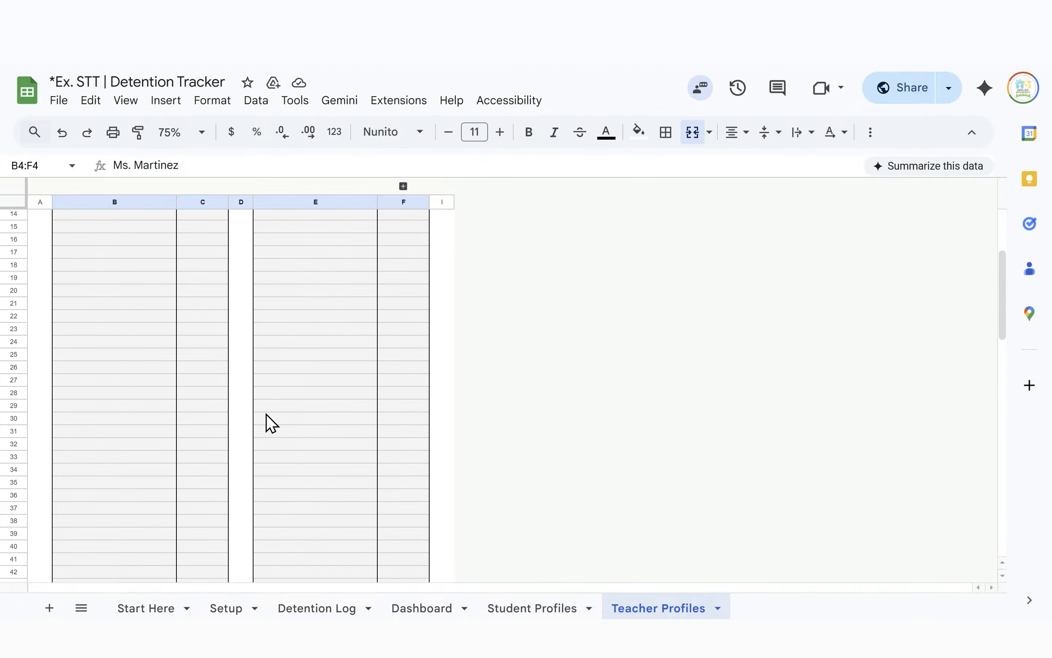
{"action": "scroll", "coordinate": [305, 429], "scroll_direction": "up", "scroll_amount": 5}
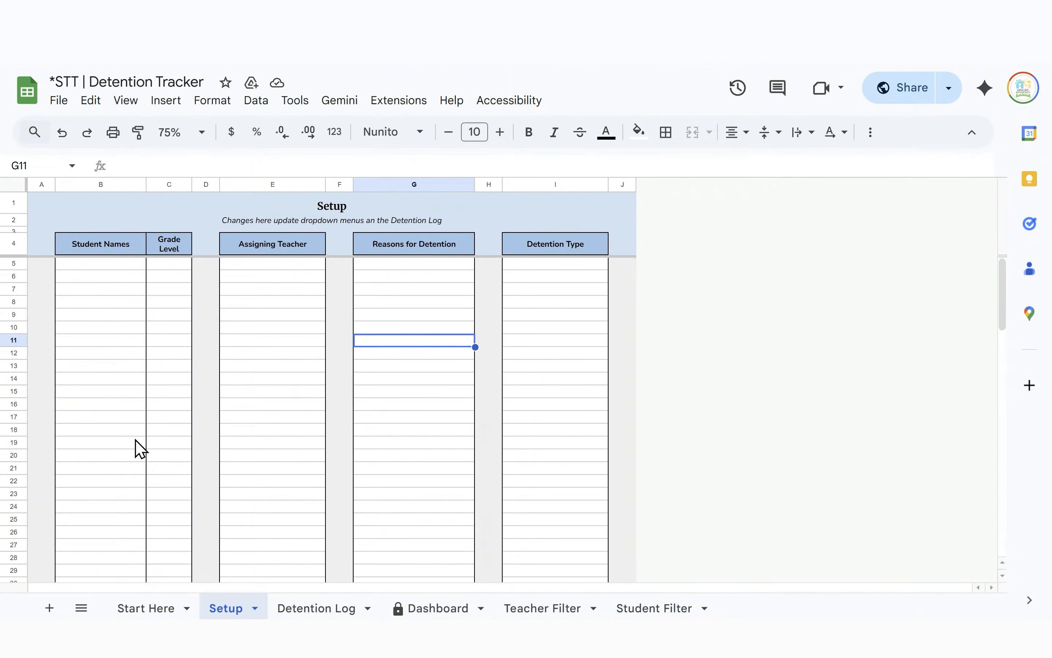
Make a copy of the blank tracker named 'det log video ex'
{"action": "left_click", "coordinate": [107, 290]}
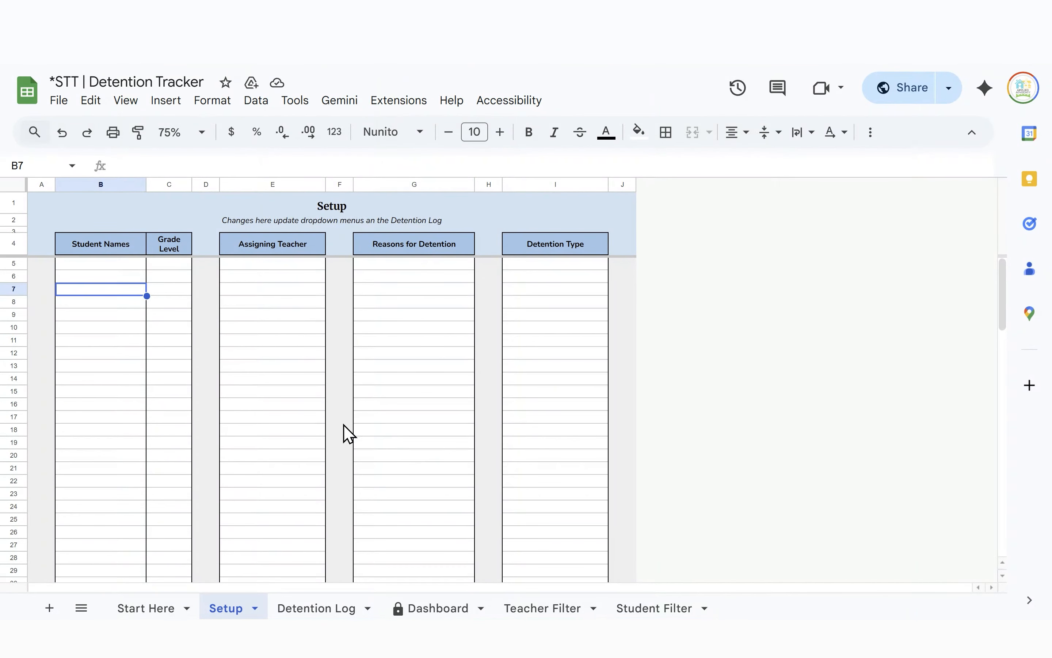
{"action": "left_click", "coordinate": [59, 103]}
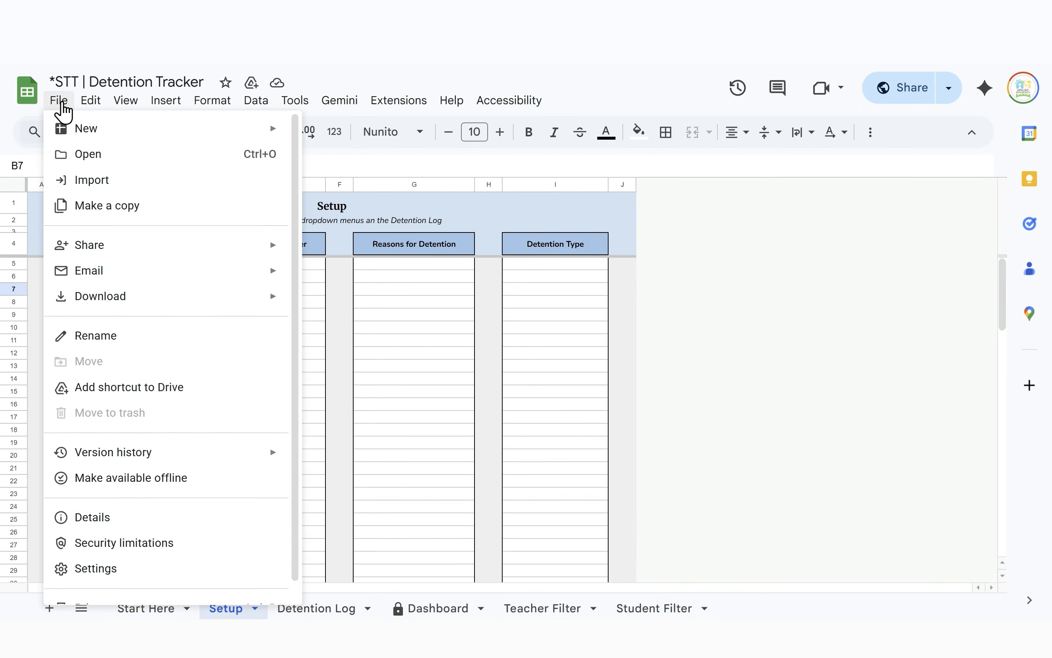
{"action": "left_click", "coordinate": [114, 205]}
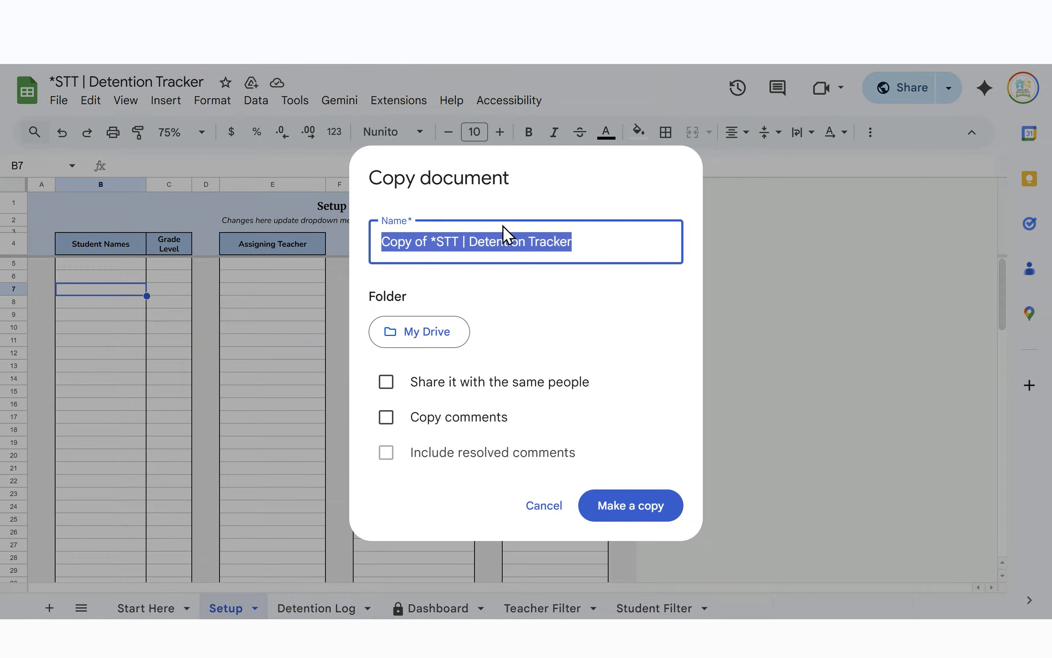
{"action": "type", "text": "det l"}
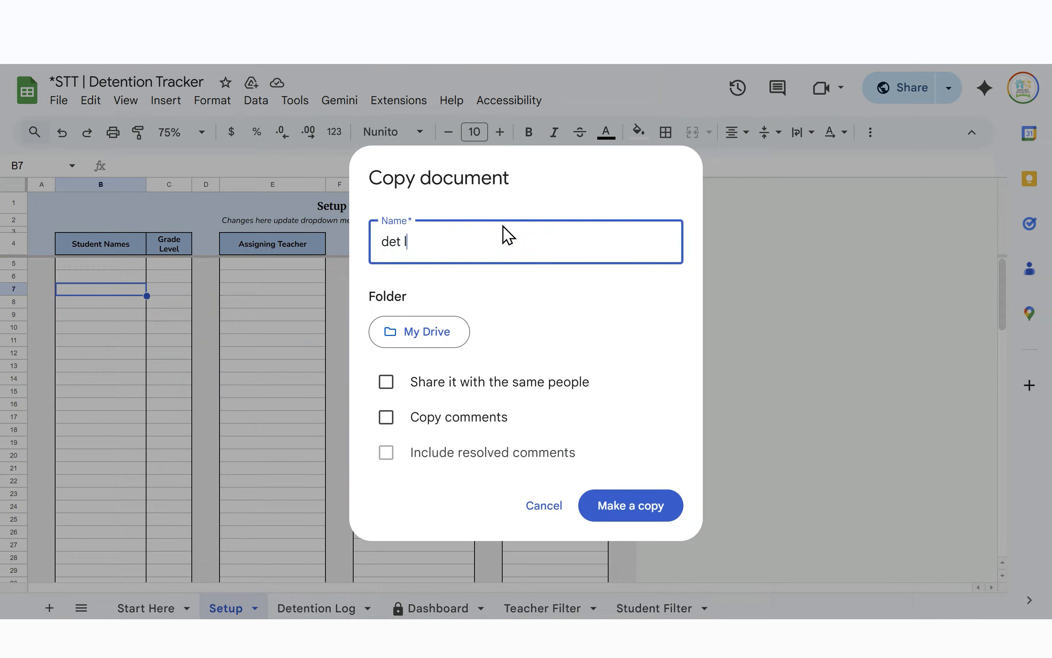
{"action": "type", "text": "og video ex"}
{"action": "left_click", "coordinate": [644, 507]}
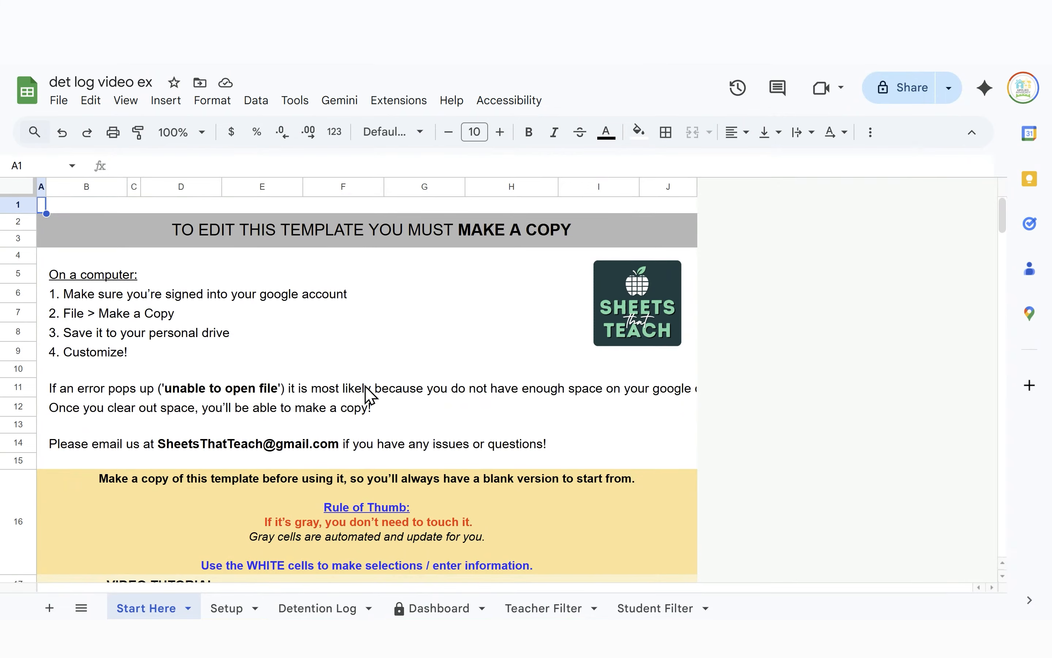
Hide the Start Here sheet in the det log video ex copy
{"action": "scroll", "coordinate": [326, 433], "scroll_direction": "down", "scroll_amount": 5}
{"action": "scroll", "coordinate": [329, 434], "scroll_direction": "up", "scroll_amount": 4}
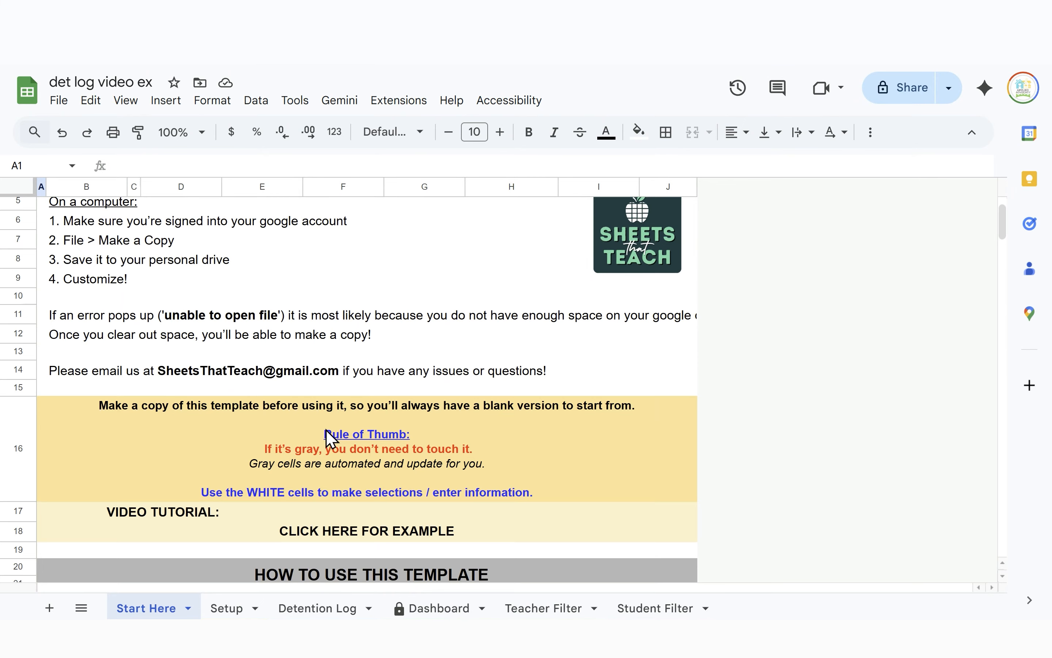
{"action": "scroll", "coordinate": [330, 439], "scroll_direction": "down", "scroll_amount": 4}
{"action": "scroll", "coordinate": [329, 446], "scroll_direction": "up", "scroll_amount": 5}
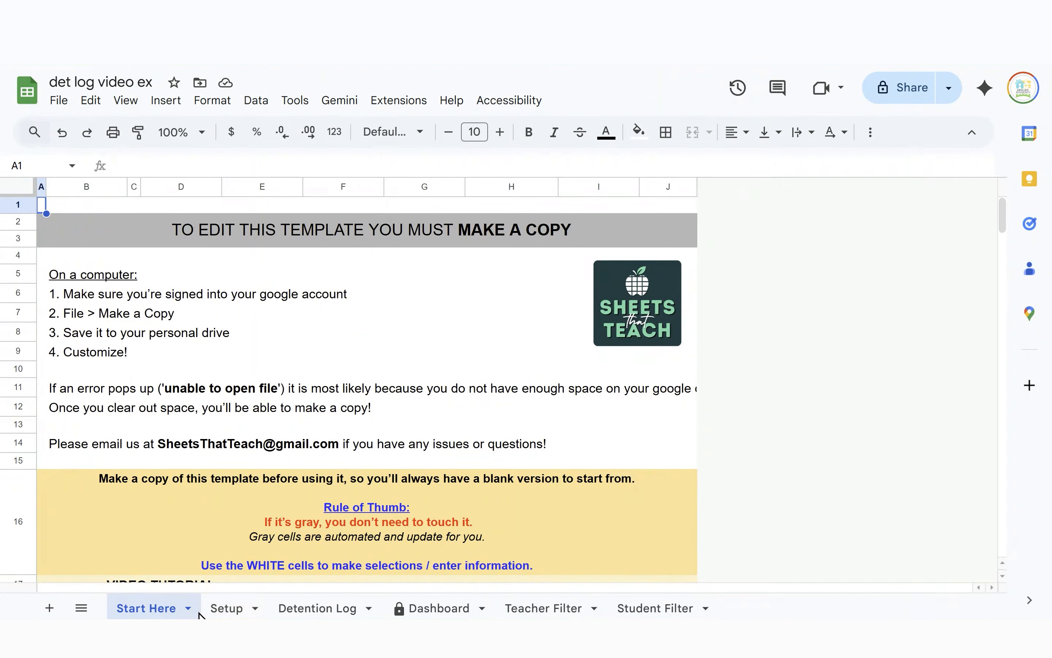
{"action": "left_click", "coordinate": [188, 608]}
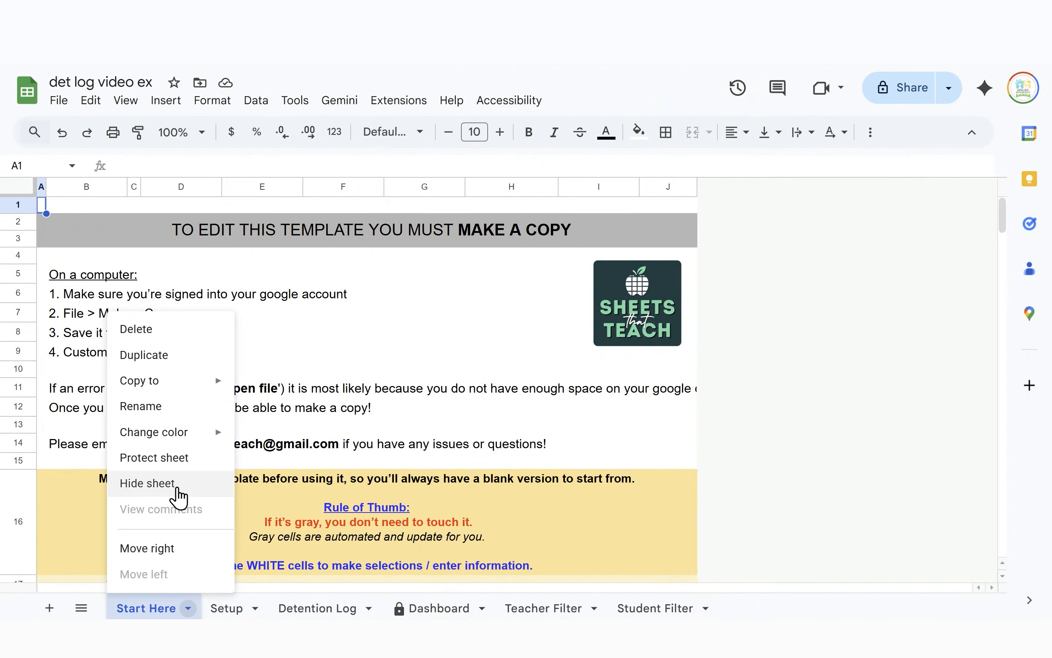
{"action": "left_click", "coordinate": [179, 496]}
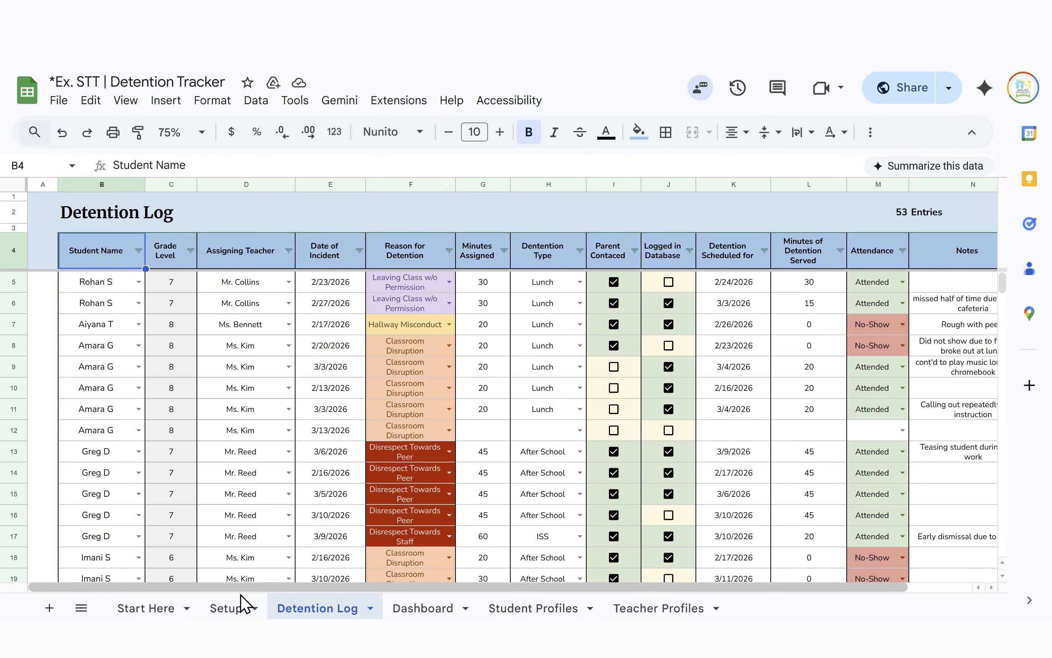
Copy the example's student names and grade levels into the new Setup sheet at B5
{"action": "left_click", "coordinate": [237, 611]}
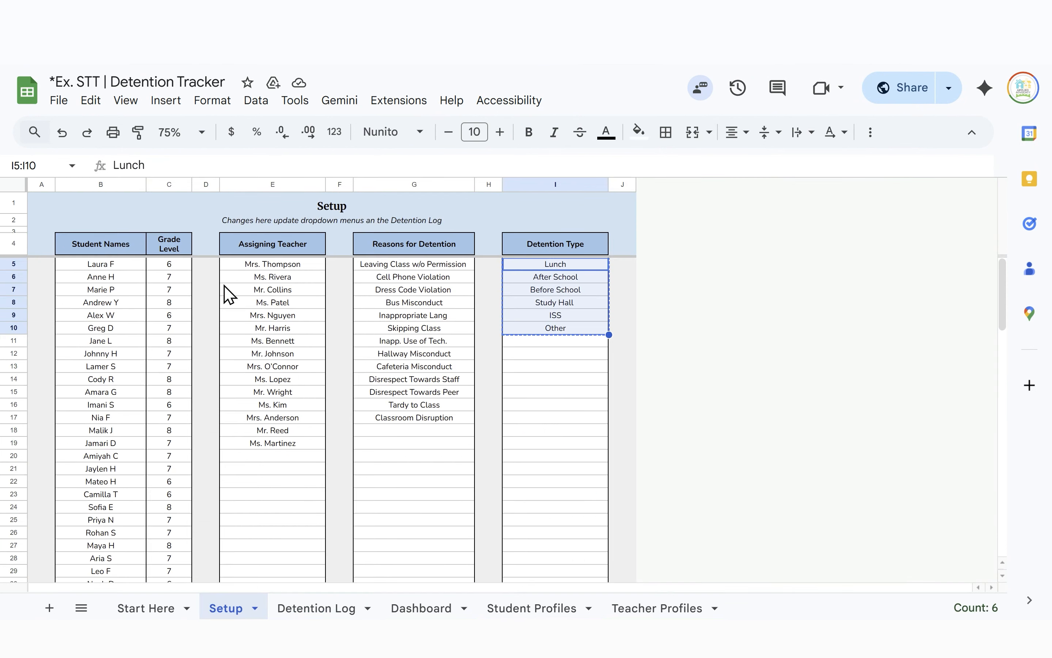
{"action": "left_click", "coordinate": [100, 265]}
{"action": "key", "text": "shift+Right"}
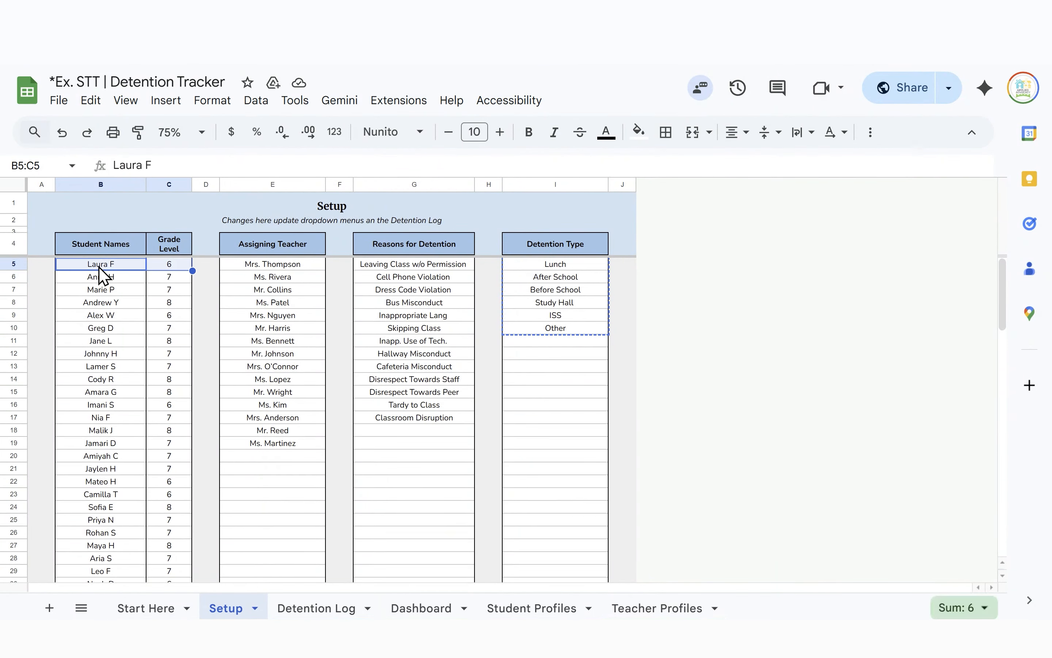
{"action": "key", "text": "shift+Down"}
{"action": "key", "text": "shift+Down"}
{"action": "key", "text": "shift+Down"}
{"action": "key", "text": "shift+Down"}
{"action": "key", "text": "shift+Down"}
{"action": "key", "text": "shift+Down"}
{"action": "key", "text": "shift+Down"}
{"action": "key", "text": "shift+Down"}
{"action": "key", "text": "shift+Down"}
{"action": "key", "text": "shift+Down"}
{"action": "key", "text": "shift+Down"}
{"action": "key", "text": "shift+Down"}
{"action": "key", "text": "shift+Down"}
{"action": "key", "text": "shift+Down"}
{"action": "key", "text": "shift+Down"}
{"action": "key", "text": "shift+Down"}
{"action": "key", "text": "shift+Down"}
{"action": "key", "text": "shift+Down"}
{"action": "key", "text": "shift+Down"}
{"action": "key", "text": "shift+Down"}
{"action": "key", "text": "shift+Down"}
{"action": "key", "text": "shift+Down"}
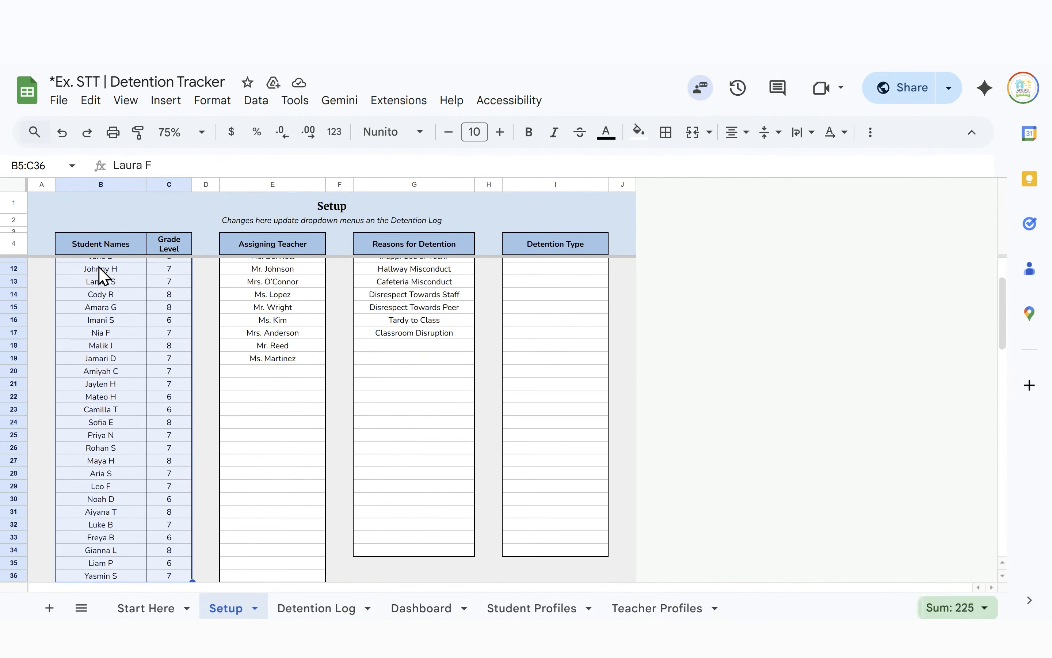
{"action": "key", "text": "ctrl+c"}
{"action": "key", "text": "ctrl+Tab"}
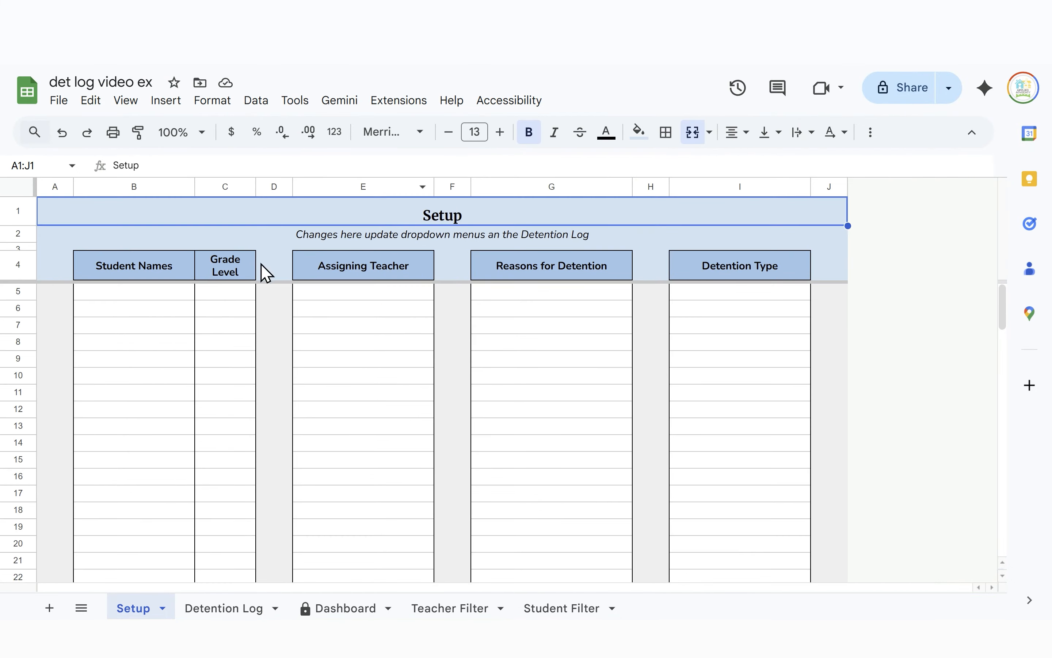
{"action": "left_click", "coordinate": [138, 298]}
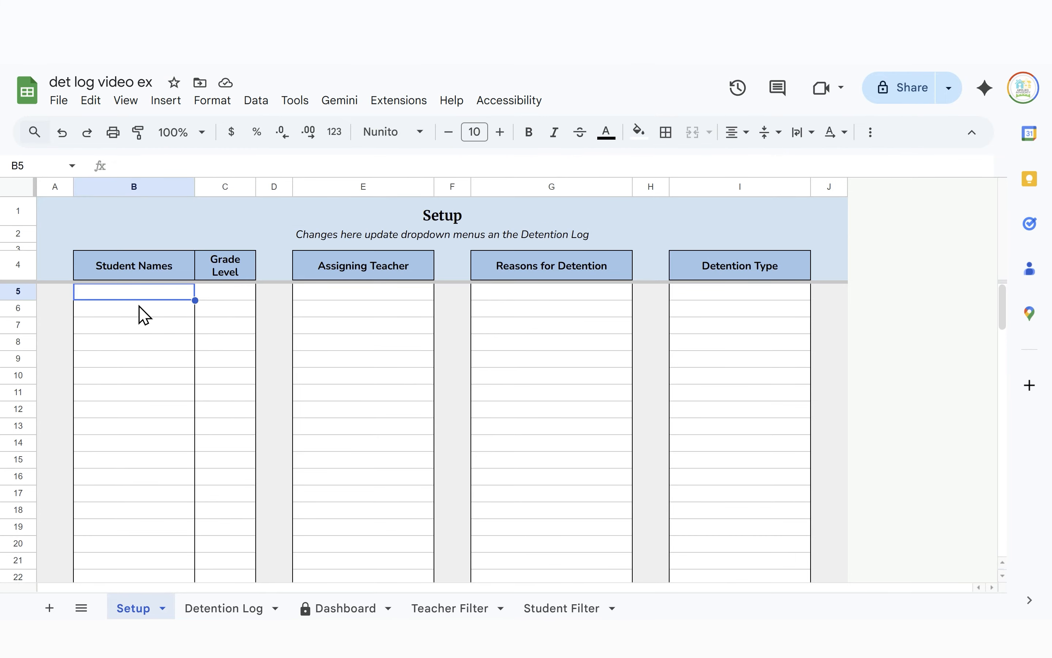
{"action": "key", "text": "ctrl+v"}
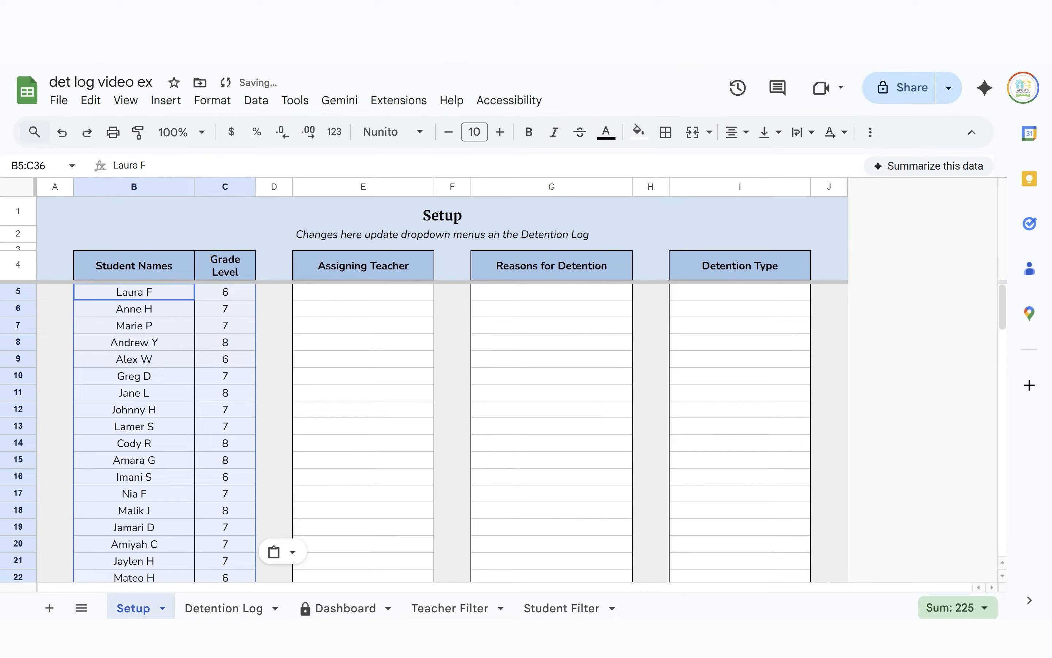
Copy the eleven teacher names, Ms. Rivera to Ms. Kim, into the new Setup sheet at E5
{"action": "key", "text": "ctrl+shift+Tab"}
{"action": "scroll", "coordinate": [247, 306], "scroll_direction": "up", "scroll_amount": 3}
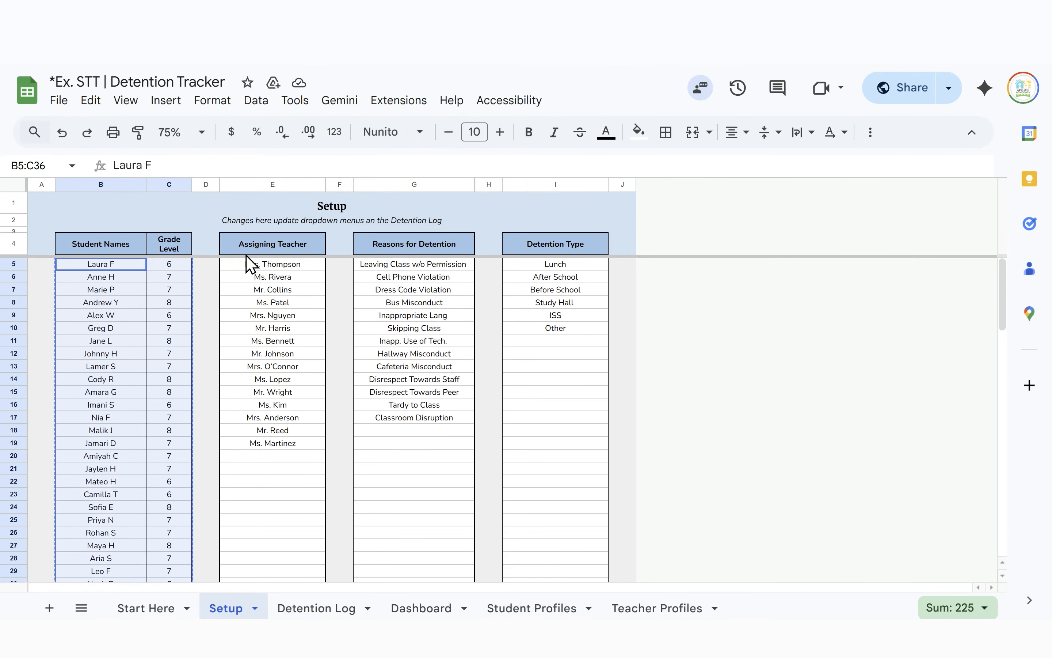
{"action": "left_click", "coordinate": [246, 278]}
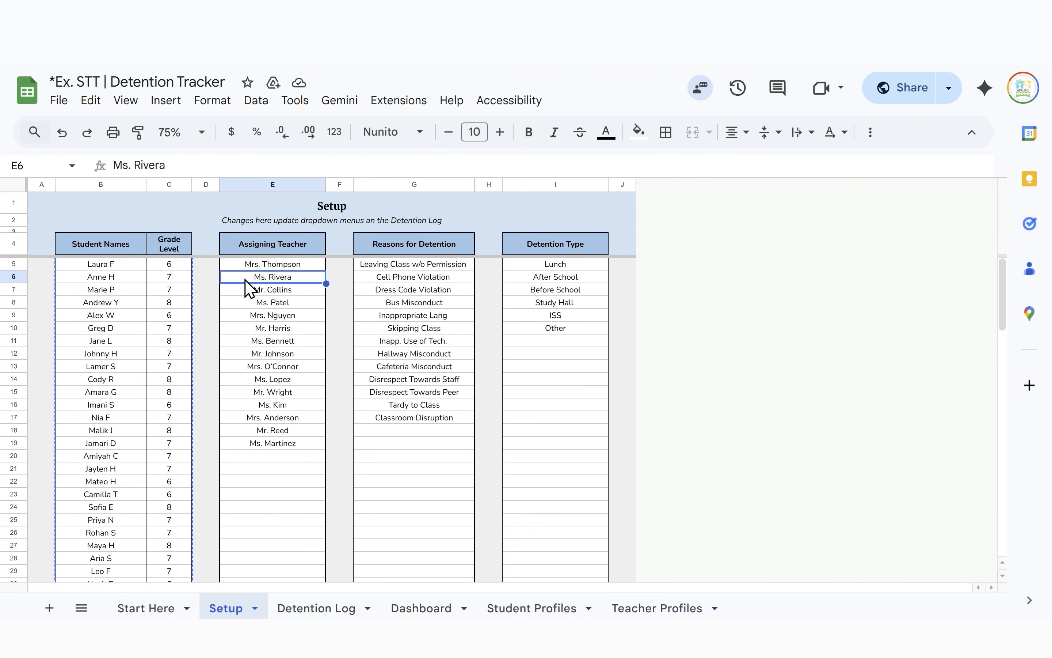
{"action": "key", "text": "shift+Down"}
{"action": "key", "text": "shift+Down"}
{"action": "key", "text": "shift+Down"}
{"action": "key", "text": "shift+Down"}
{"action": "key", "text": "shift+Down"}
{"action": "key", "text": "shift+Down"}
{"action": "key", "text": "shift+Down"}
{"action": "key", "text": "shift+Down"}
{"action": "key", "text": "shift+Down"}
{"action": "key", "text": "shift+Down"}
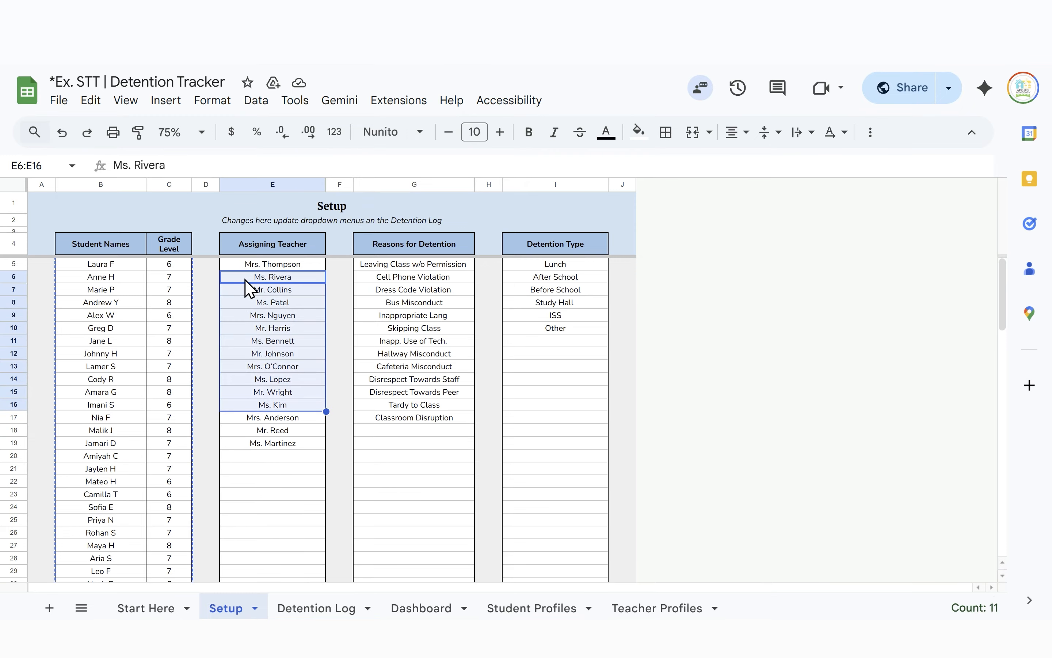
{"action": "key", "text": "ctrl+c"}
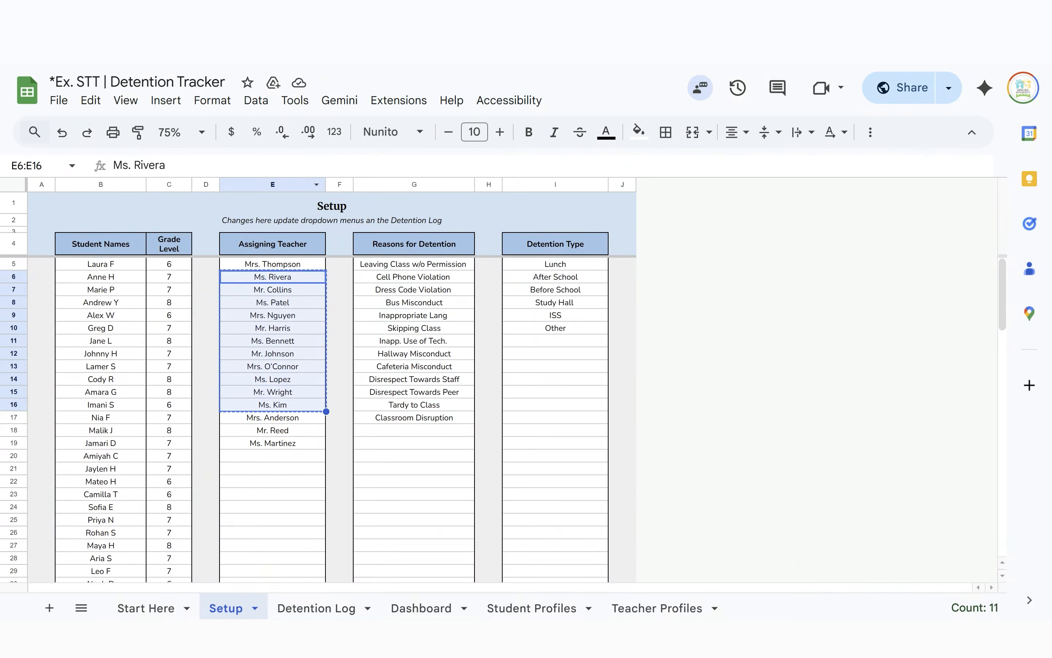
{"action": "key", "text": "ctrl+Tab"}
{"action": "left_click", "coordinate": [375, 307]}
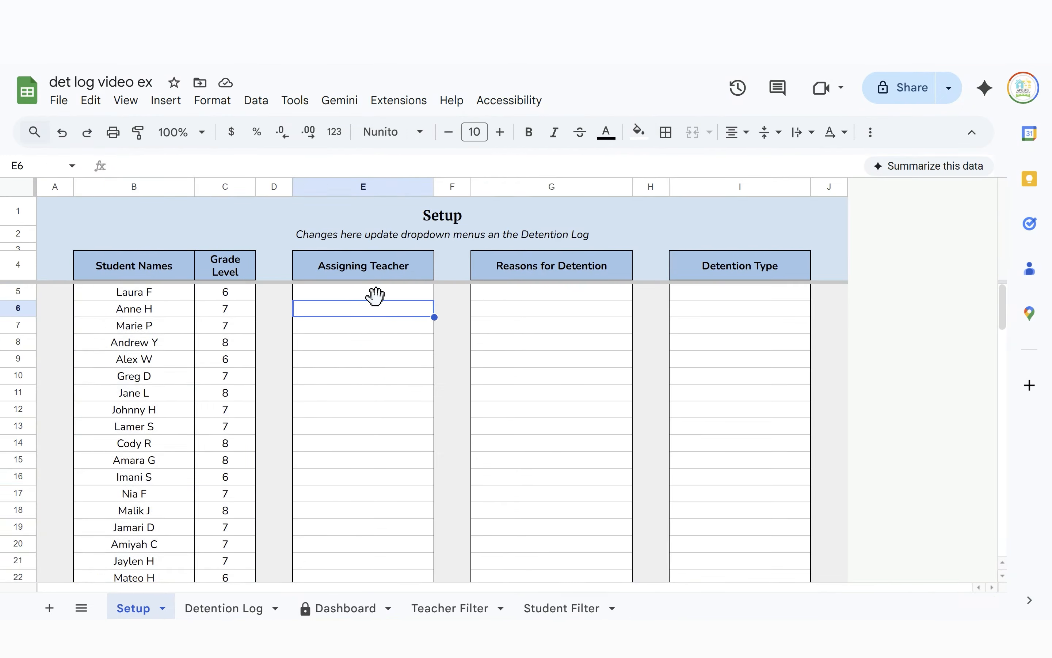
{"action": "left_click", "coordinate": [375, 294]}
{"action": "key", "text": "ctrl+v"}
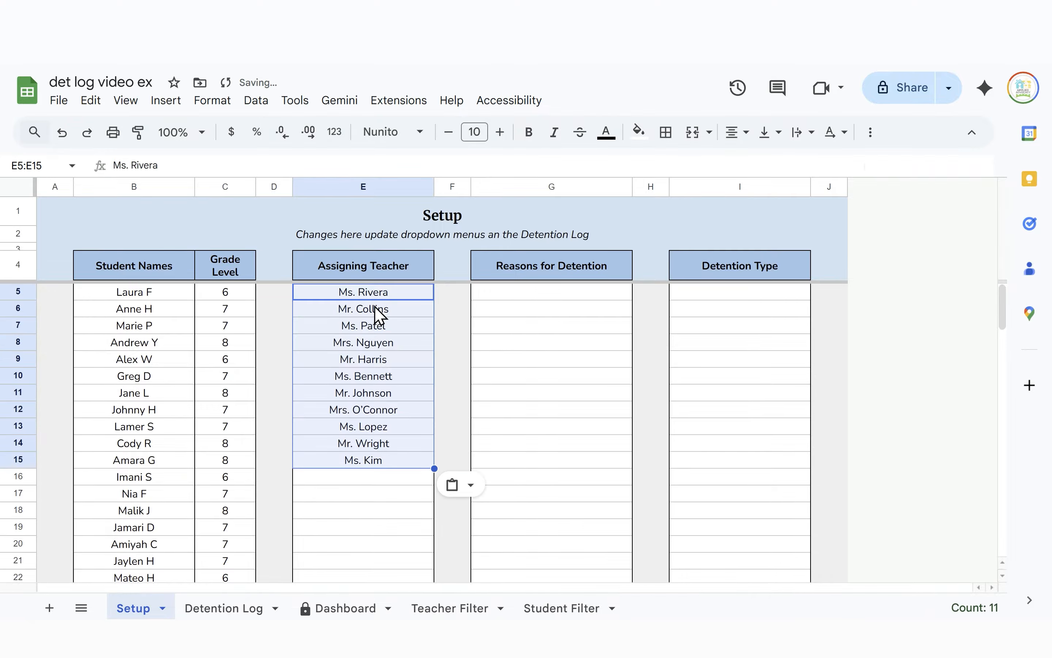
{"action": "key", "text": "ctrl+shift+Tab"}
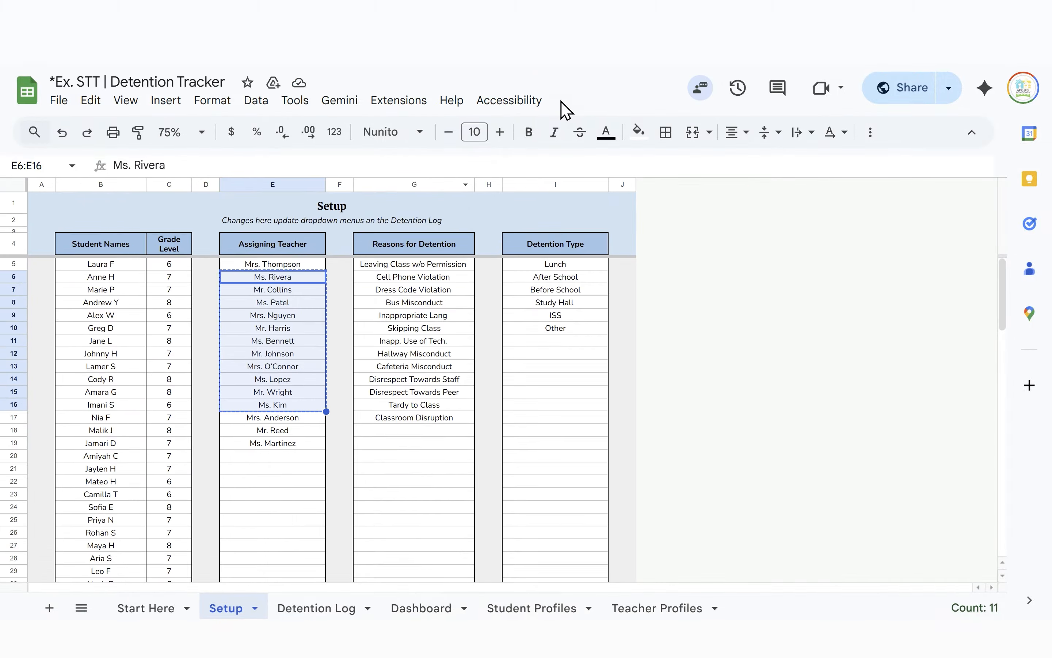
Copy the eleven detention reasons into the new Setup sheet at G5
{"action": "left_click", "coordinate": [434, 289]}
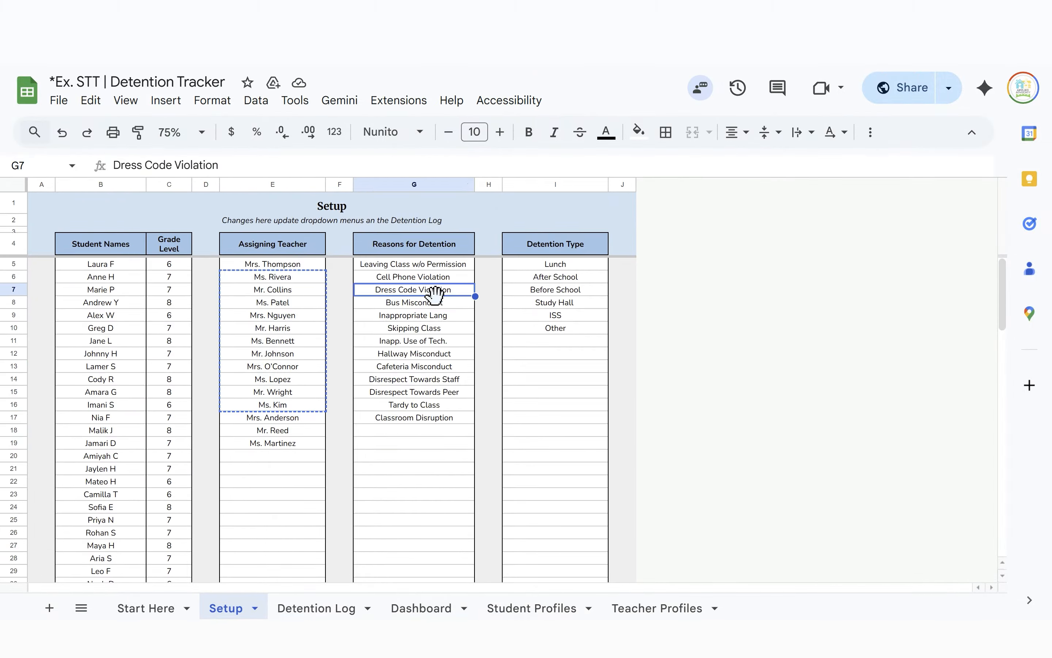
{"action": "key", "text": "shift+Down"}
{"action": "key", "text": "shift+Down"}
{"action": "key", "text": "shift+Down"}
{"action": "key", "text": "shift+Down"}
{"action": "key", "text": "shift+Down"}
{"action": "key", "text": "shift+Down"}
{"action": "key", "text": "shift+Down"}
{"action": "key", "text": "shift+Down"}
{"action": "key", "text": "shift+Down"}
{"action": "key", "text": "shift+Down"}
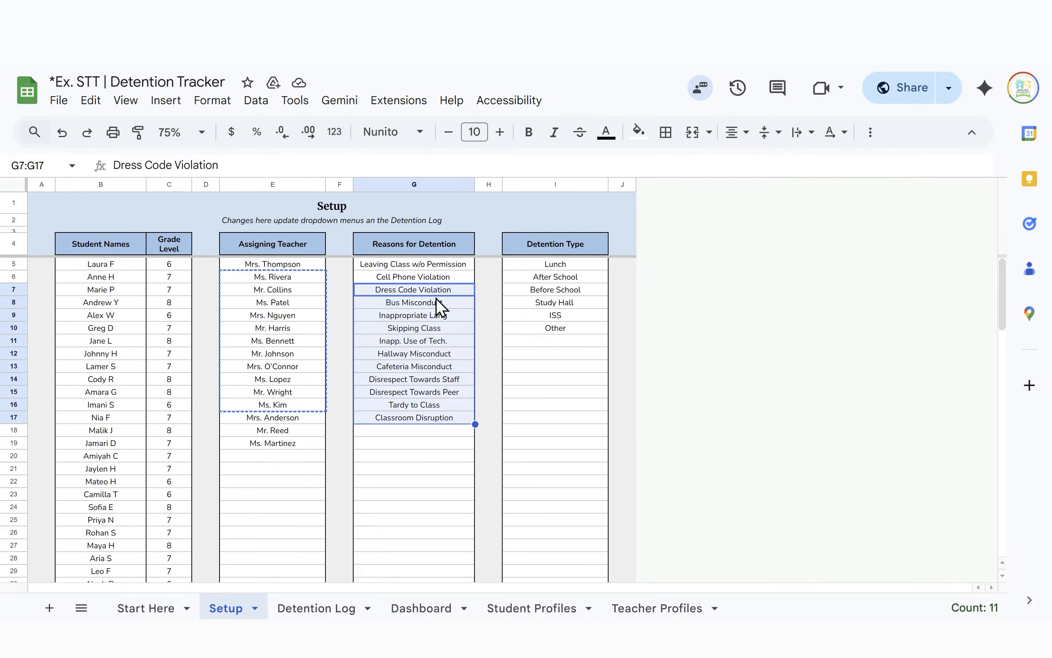
{"action": "key", "text": "ctrl+c"}
{"action": "key", "text": "ctrl+Tab"}
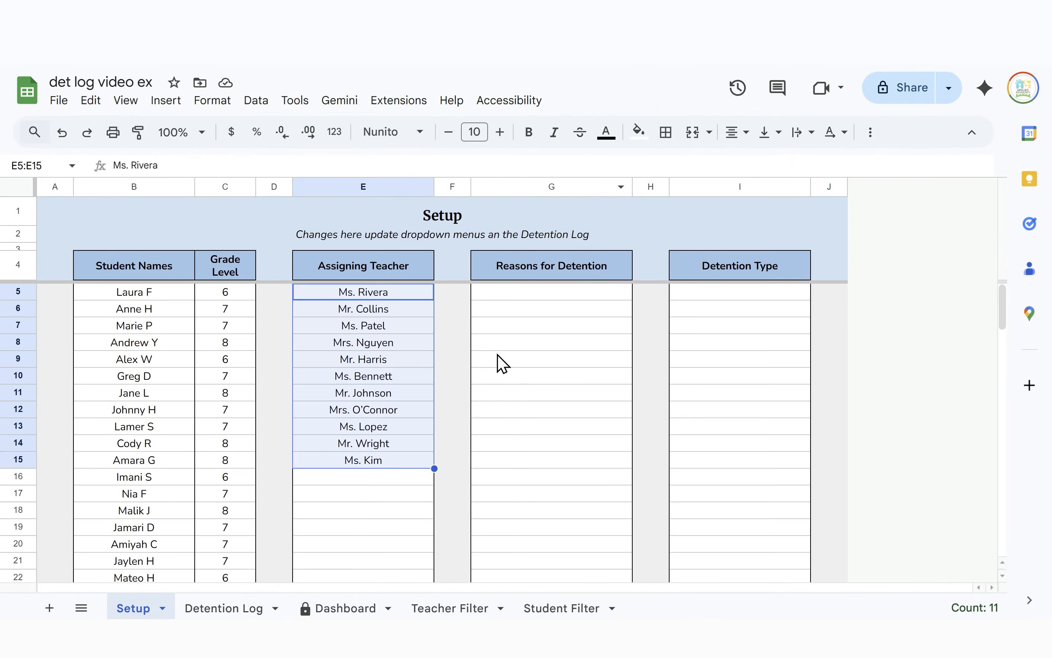
{"action": "left_click", "coordinate": [522, 298]}
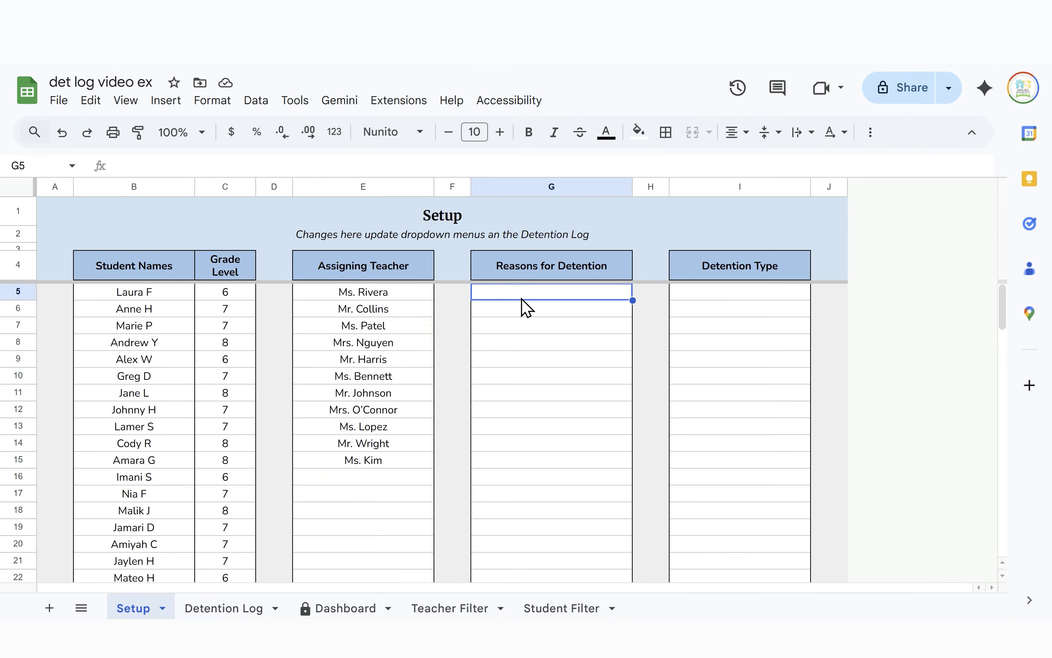
{"action": "key", "text": "ctrl+v"}
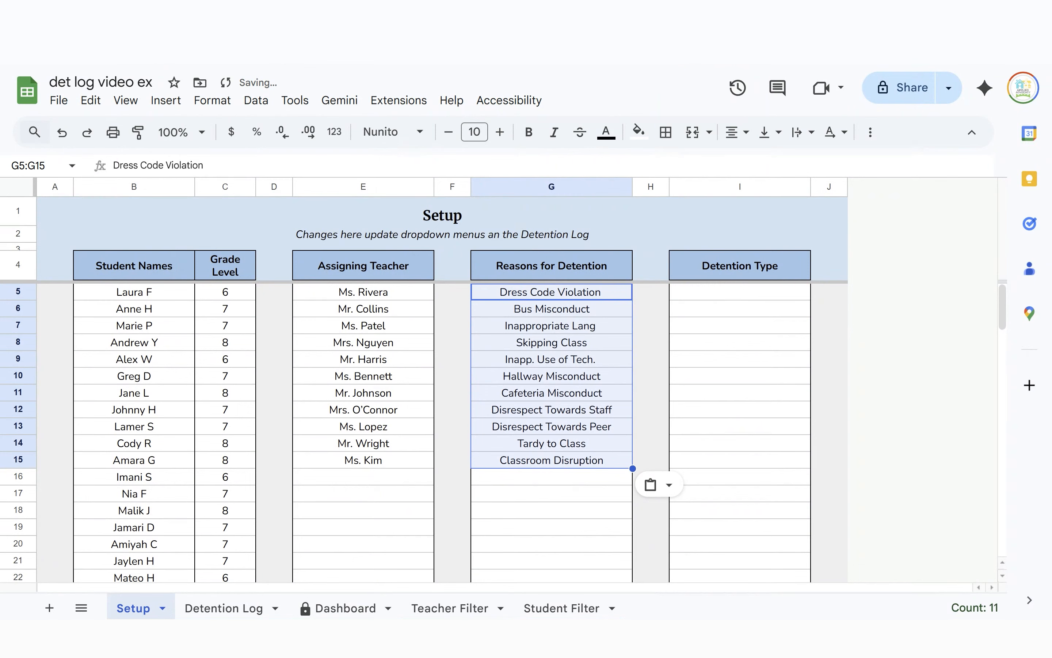
{"action": "key", "text": "ctrl+shift+Tab"}
Copy the six detention types, Lunch through Other, into the new Setup sheet at I5
{"action": "left_click", "coordinate": [580, 254]}
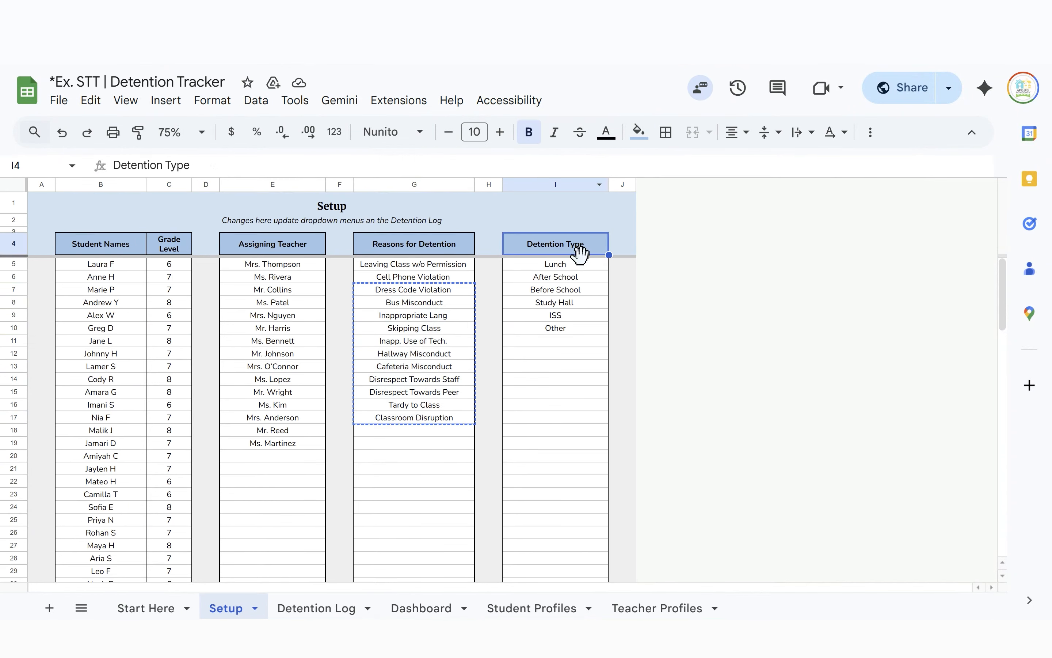
{"action": "left_click", "coordinate": [580, 266]}
{"action": "key", "text": "shift+Down"}
{"action": "key", "text": "shift+Down"}
{"action": "key", "text": "shift+Down"}
{"action": "key", "text": "shift+Down"}
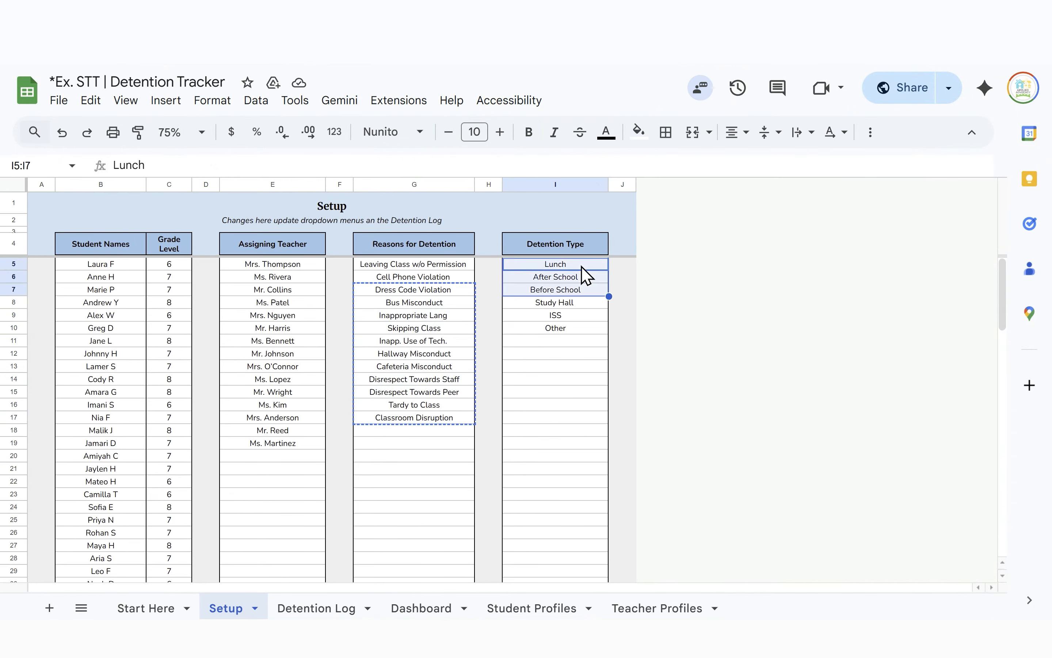
{"action": "key", "text": "shift+Down"}
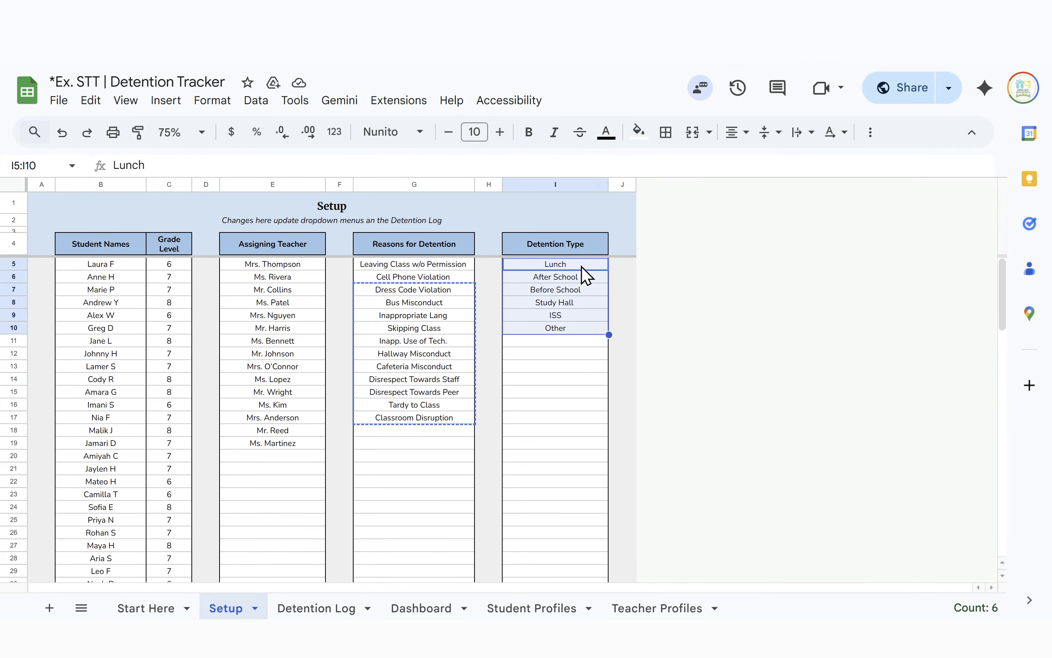
{"action": "key", "text": "ctrl+c"}
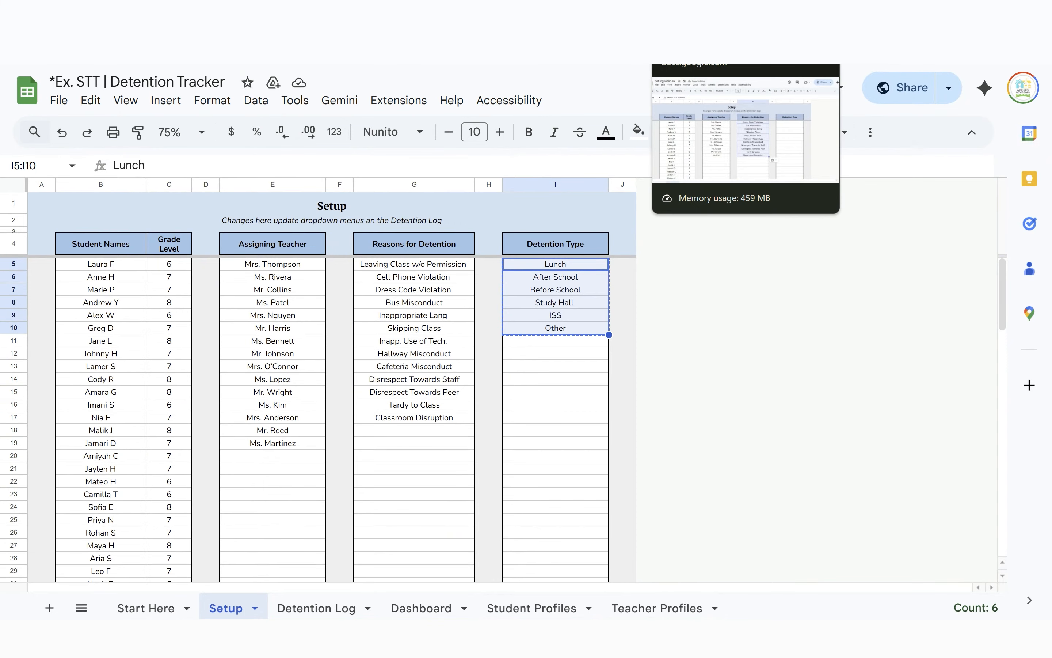
{"action": "left_click", "coordinate": [735, 20]}
{"action": "left_click", "coordinate": [772, 301]}
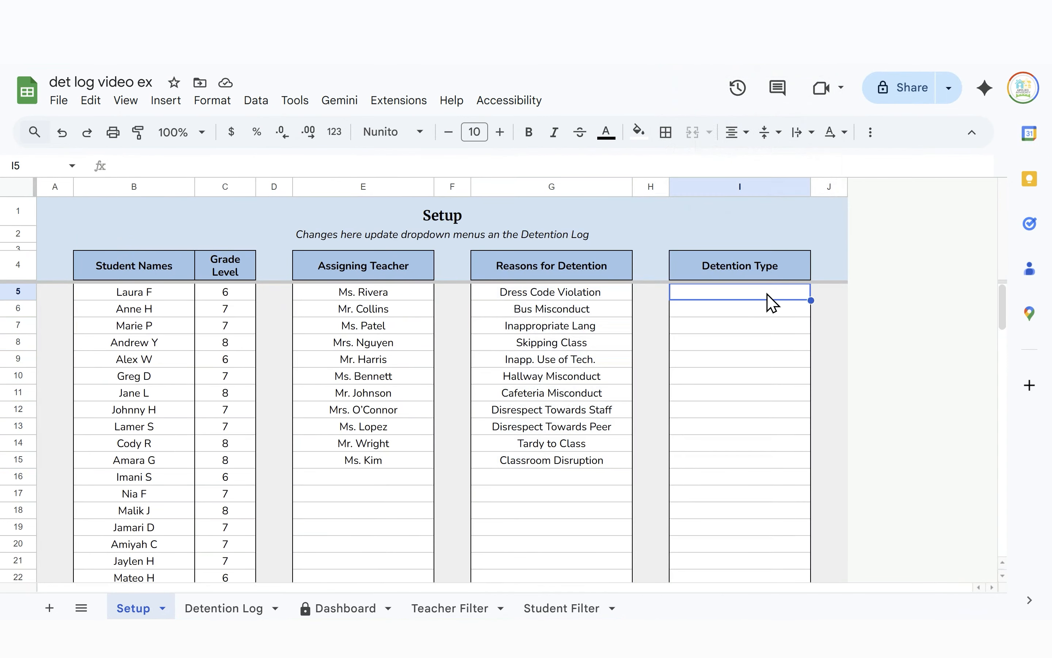
{"action": "key", "text": "ctrl+v"}
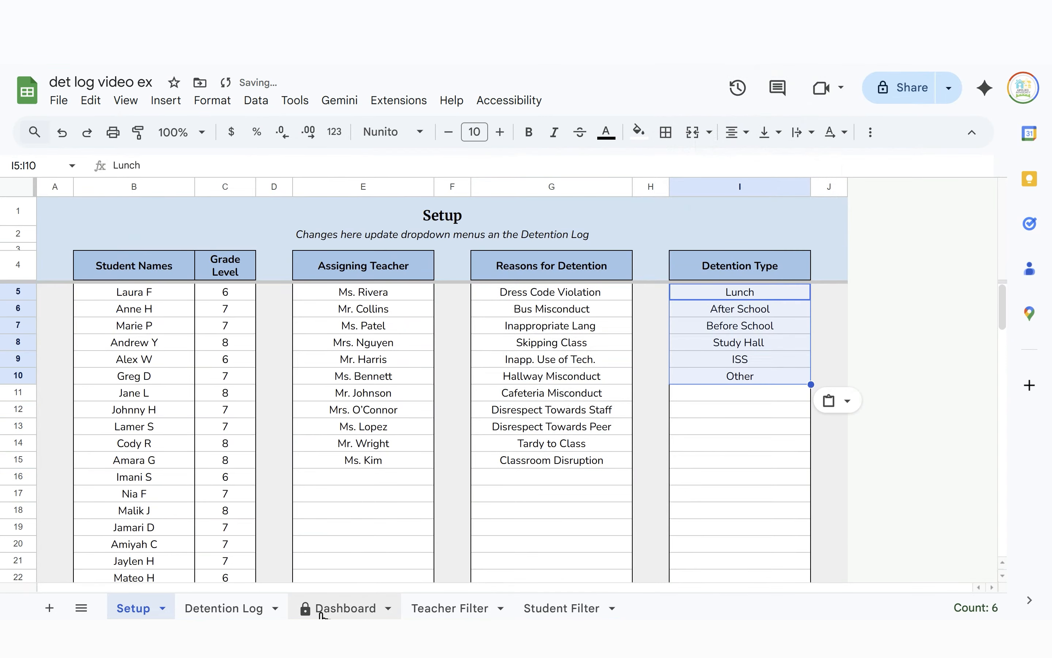
{"action": "left_click", "coordinate": [213, 608]}
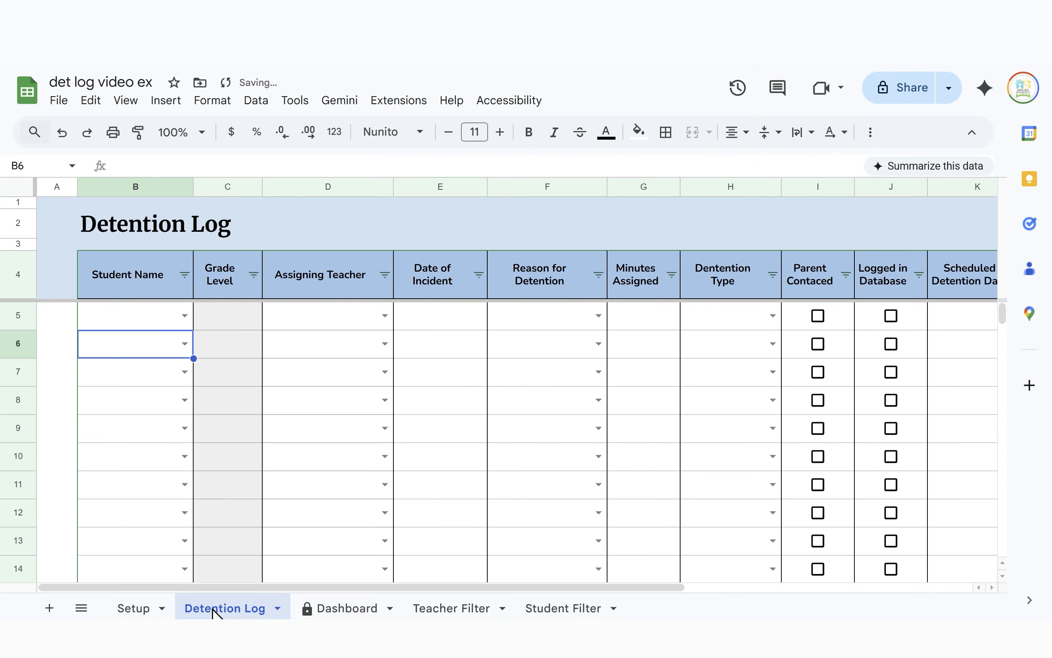
Hide the Detention Type column H, then undo to restore it
{"action": "left_click", "coordinate": [708, 192]}
{"action": "right_click", "coordinate": [709, 192]}
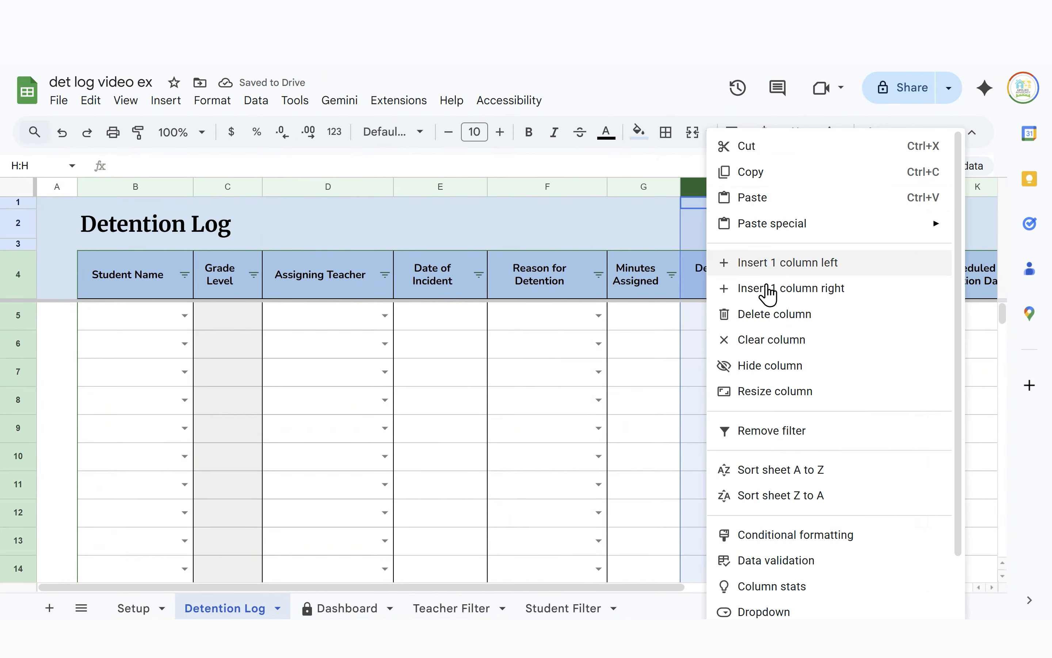
{"action": "left_click", "coordinate": [803, 370]}
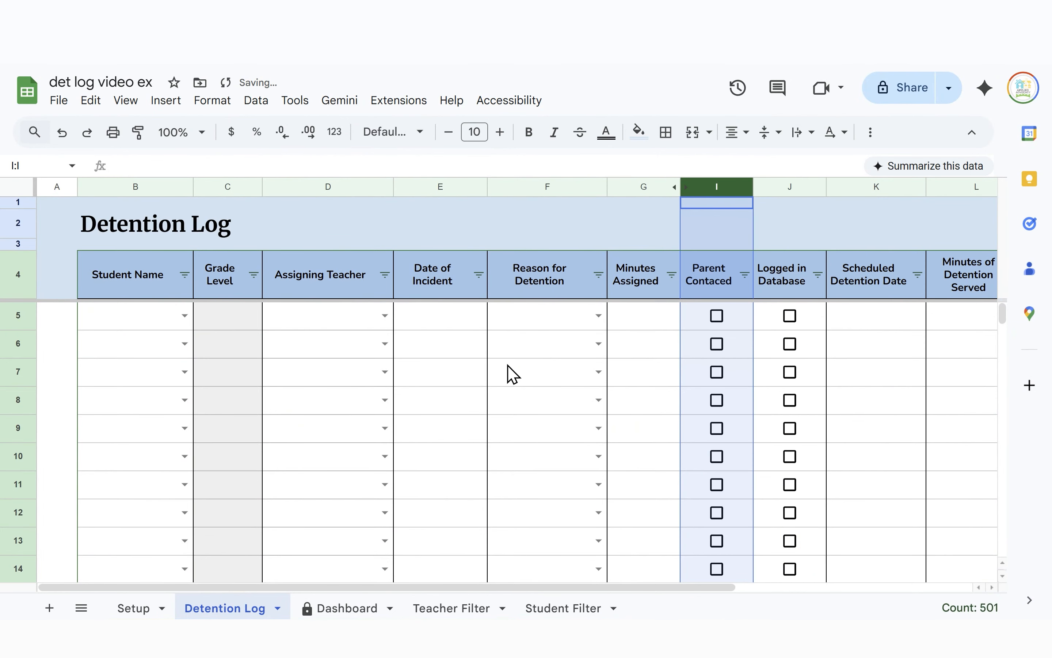
{"action": "key", "text": "ctrl+z"}
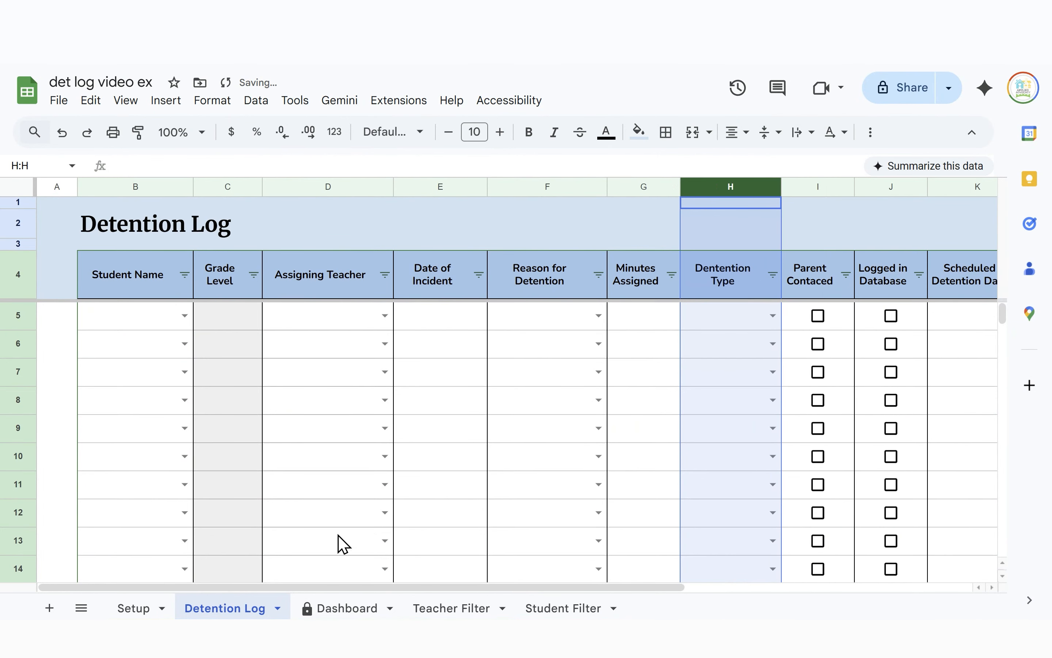
Check the Setup sheet's Detention Type list against the Detention Log
{"action": "left_click", "coordinate": [146, 608]}
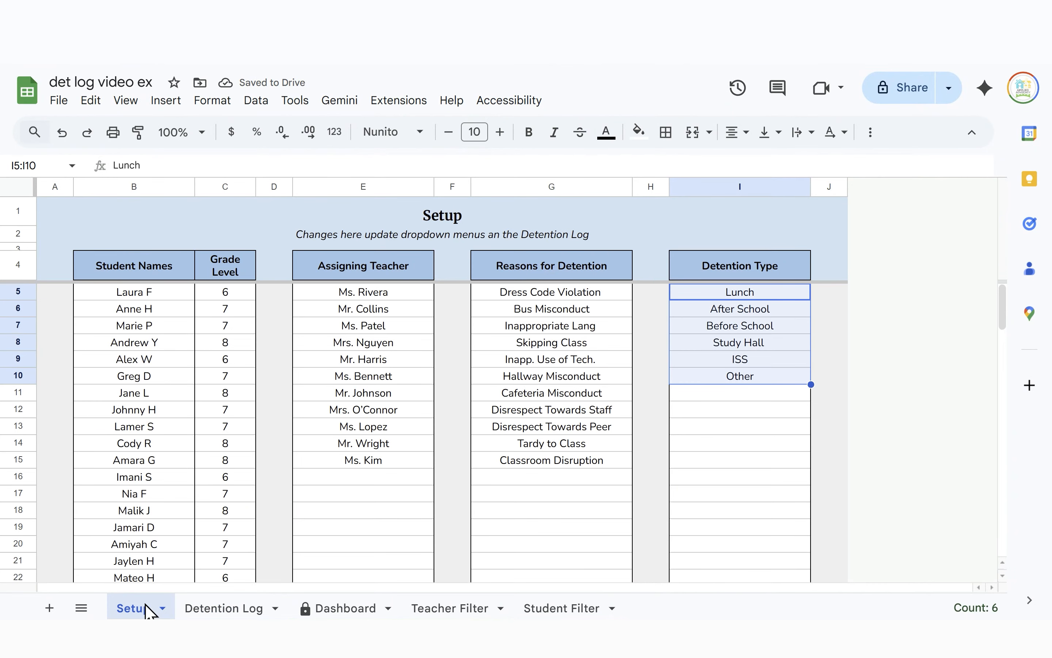
{"action": "left_click", "coordinate": [735, 393]}
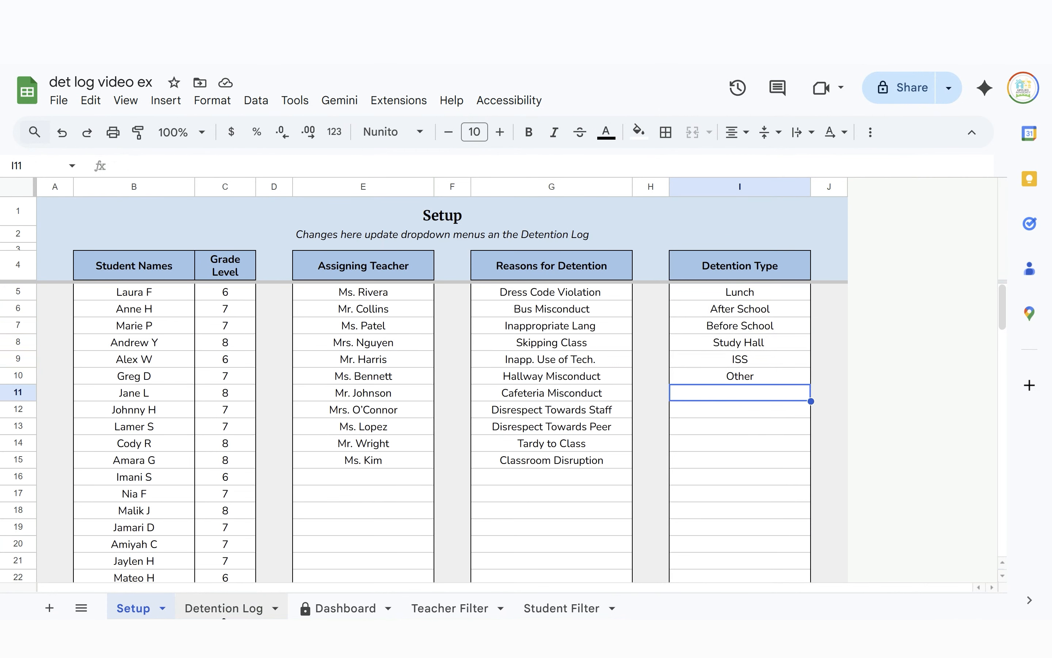
{"action": "left_click", "coordinate": [224, 608]}
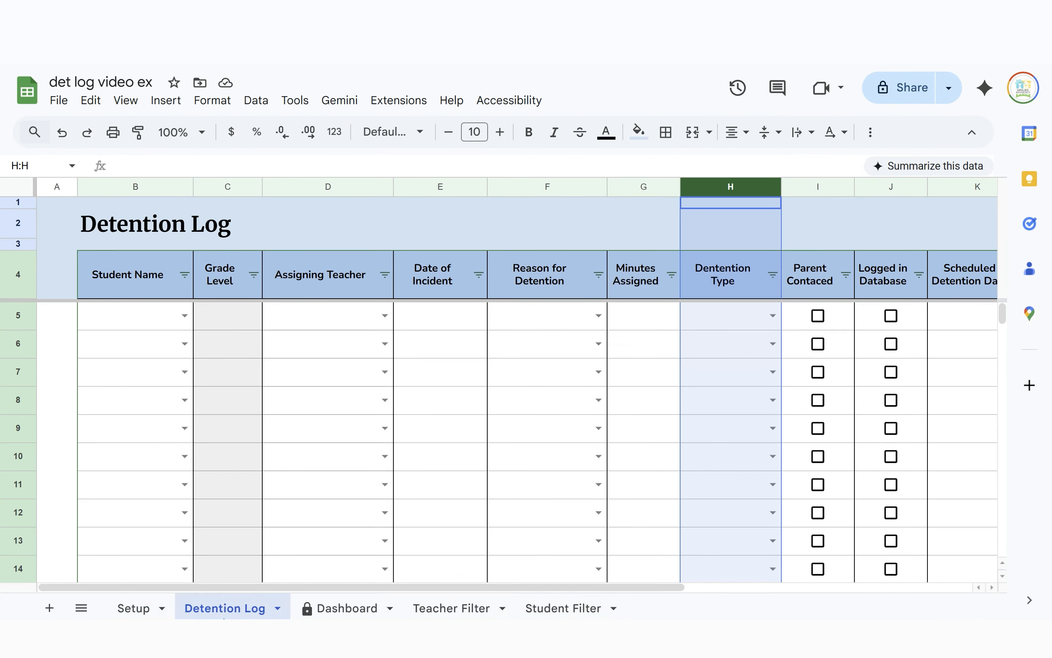
{"action": "left_click", "coordinate": [126, 609]}
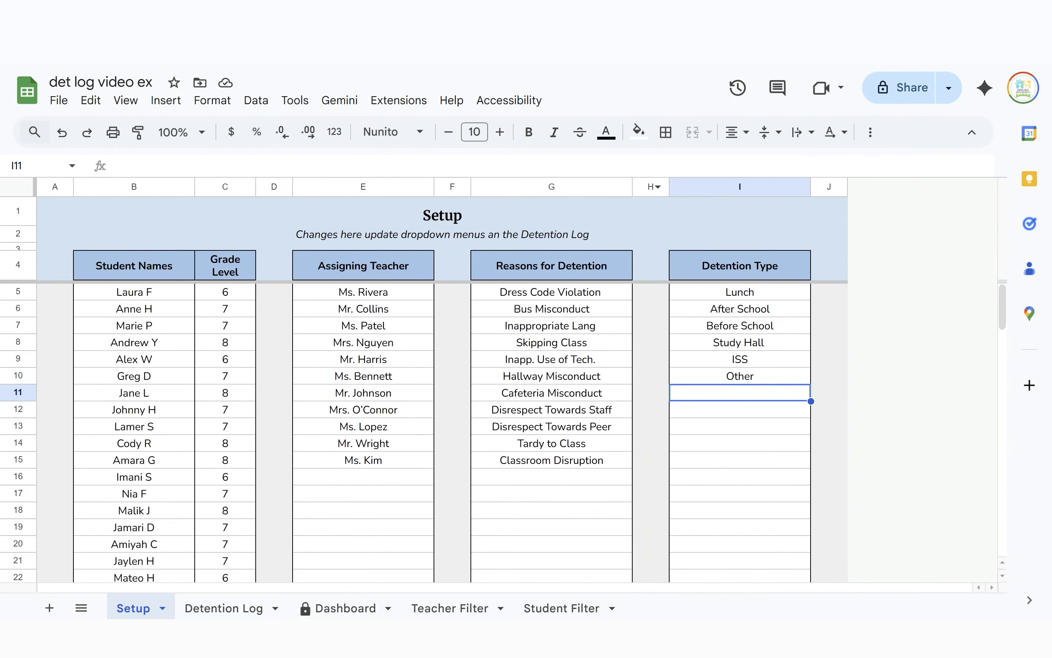
Enter the student, assigning teacher and incident date 3/4/2026 in Detention Log row 5
{"action": "left_click", "coordinate": [235, 610]}
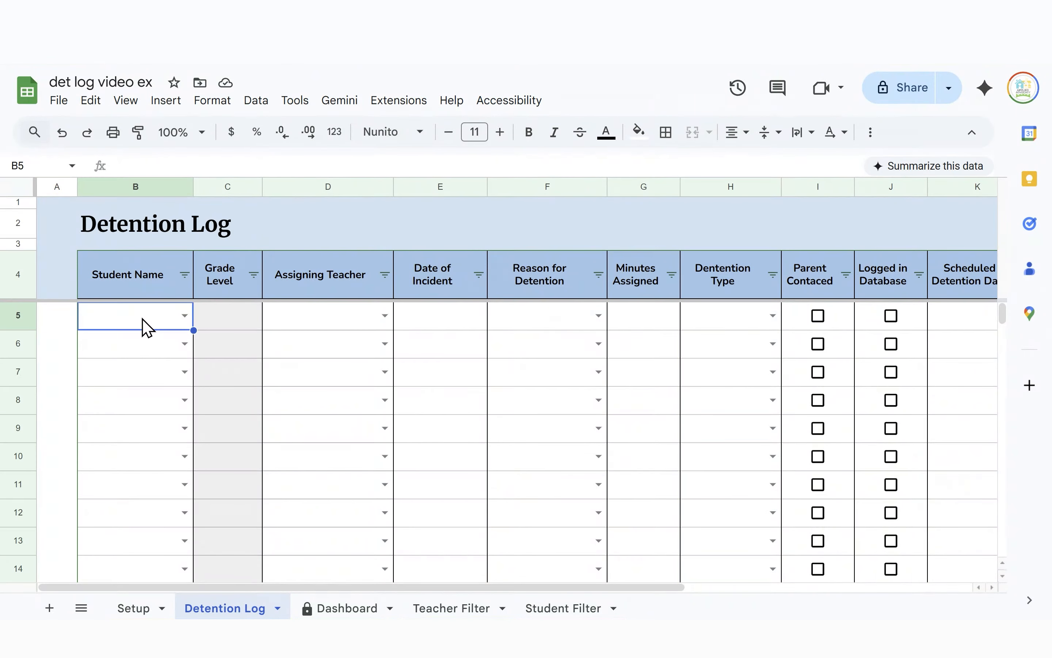
{"action": "type", "text": "im"}
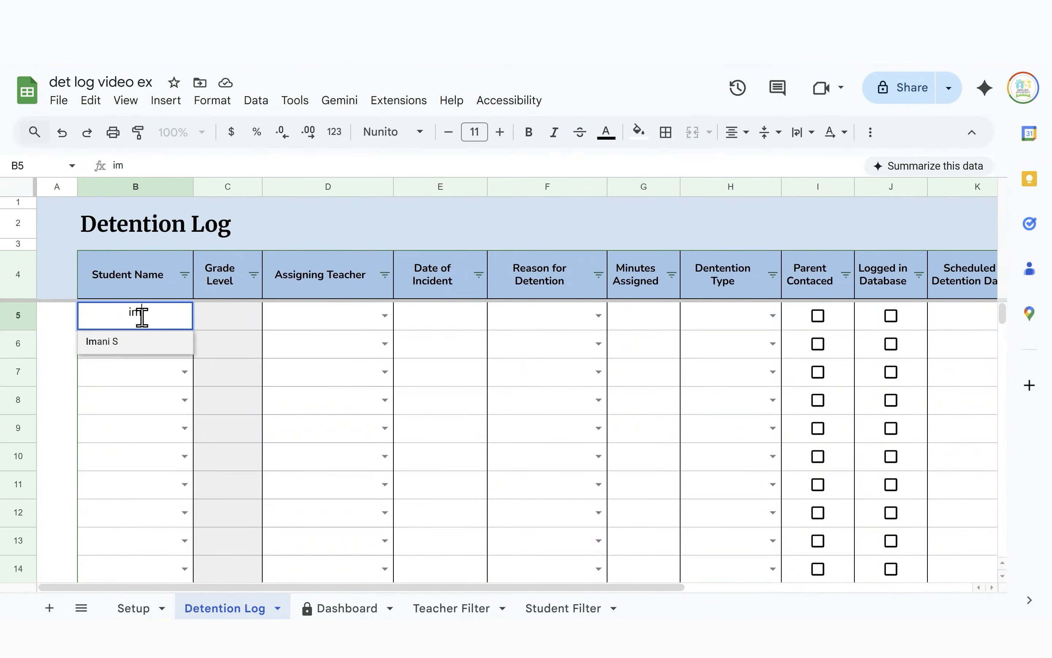
{"action": "left_click", "coordinate": [147, 348]}
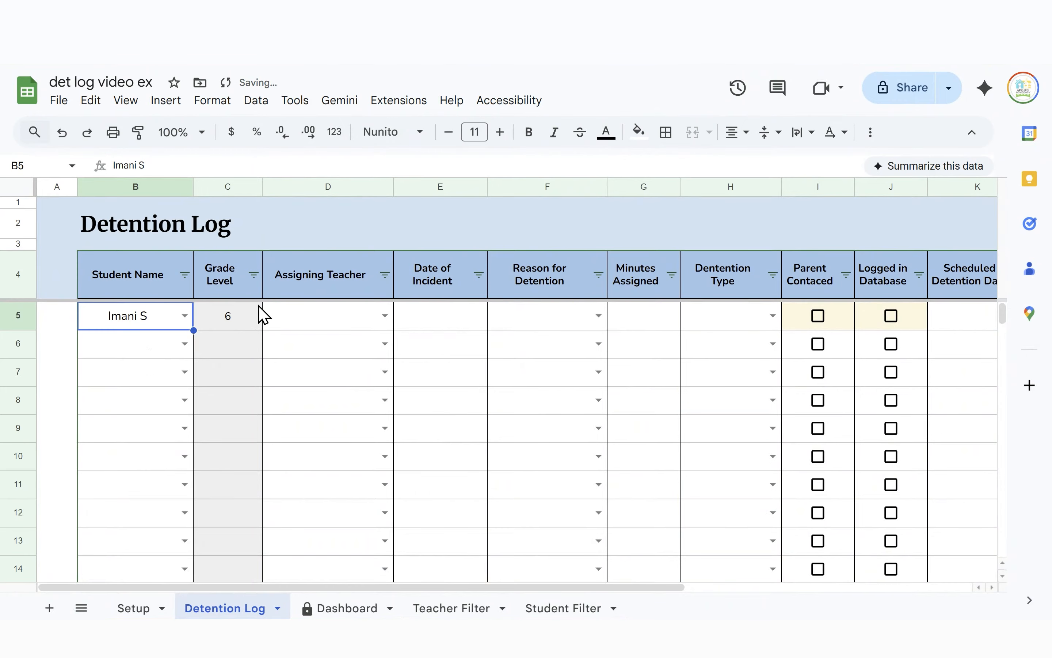
{"action": "left_click", "coordinate": [341, 321]}
{"action": "type", "text": "be"}
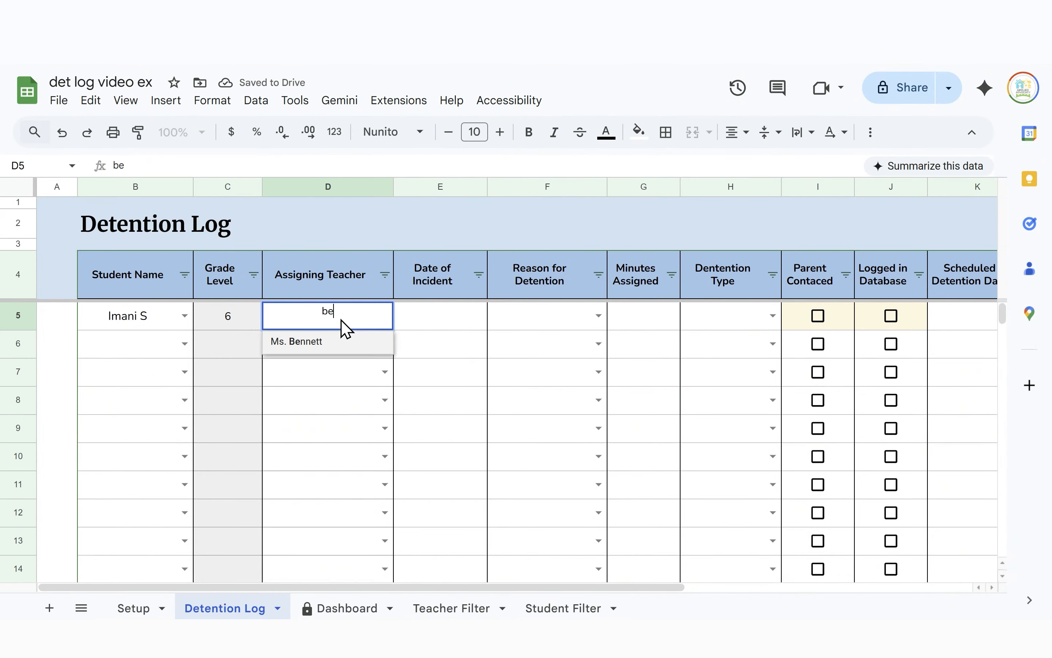
{"action": "left_click", "coordinate": [336, 343]}
{"action": "left_click", "coordinate": [446, 322]}
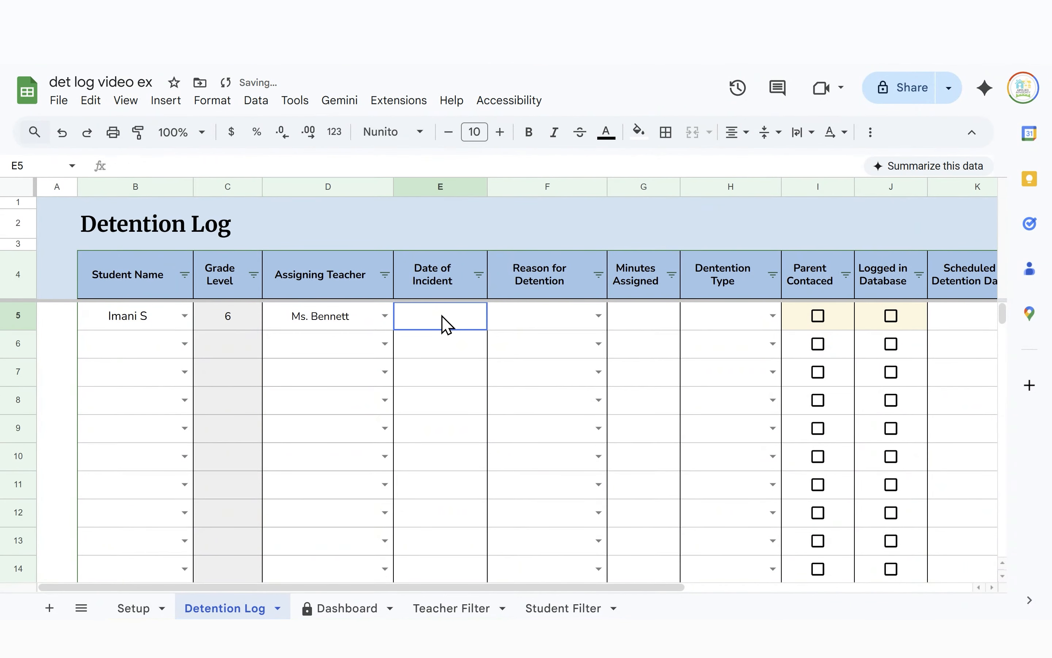
{"action": "double_click", "coordinate": [448, 327]}
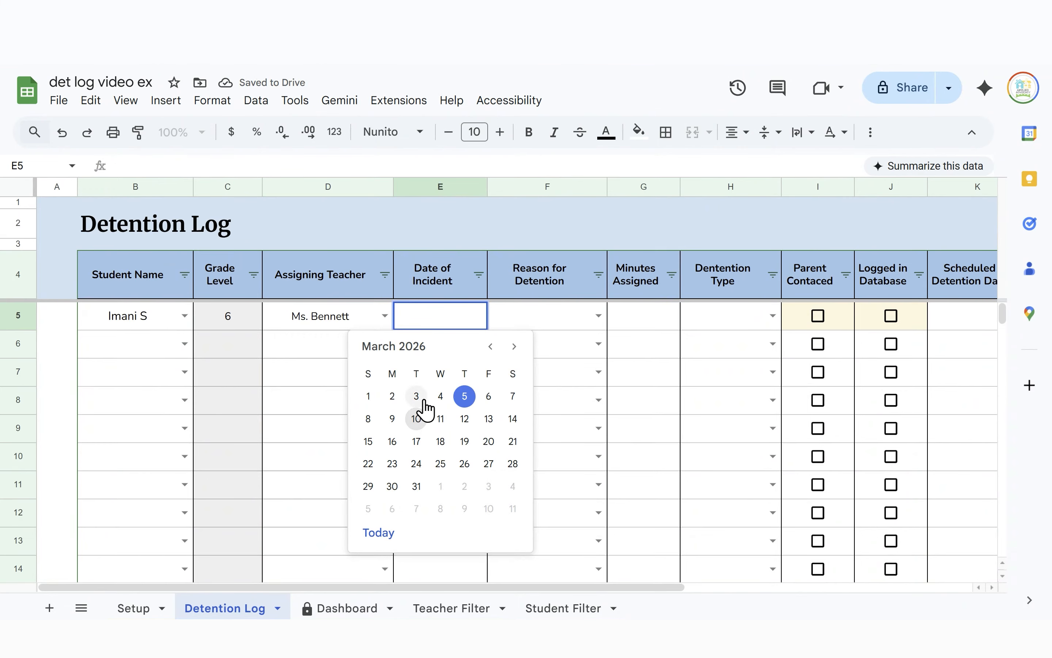
{"action": "left_click", "coordinate": [440, 395]}
Set row 5's reason to Cafeteria Misconduct, 45 minutes assigned, detention type Lunch
{"action": "left_click", "coordinate": [556, 320]}
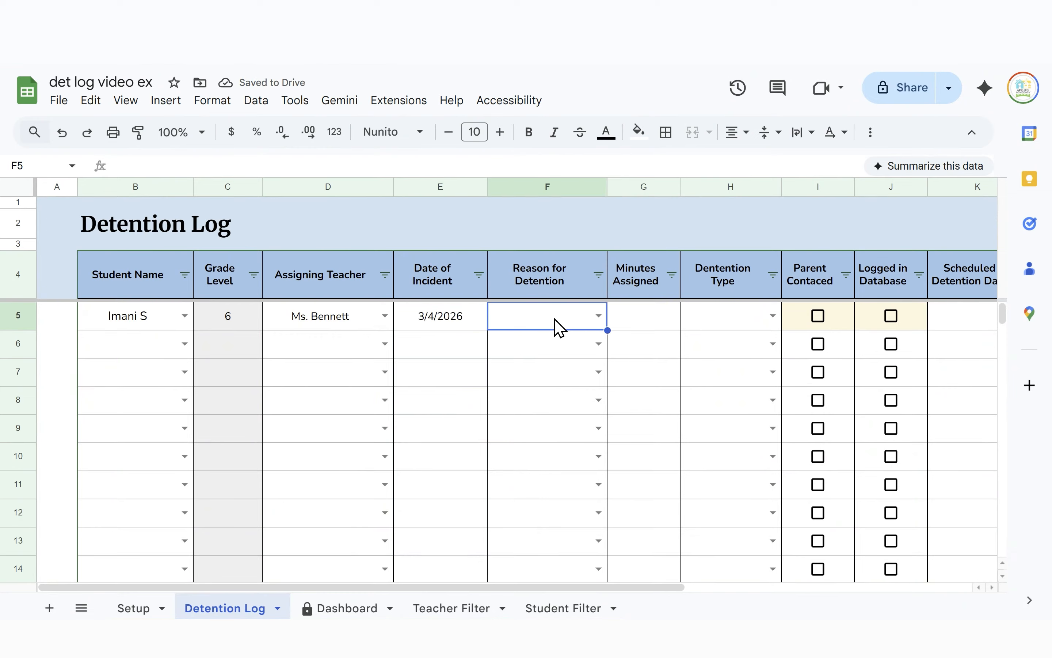
{"action": "left_click", "coordinate": [555, 318]}
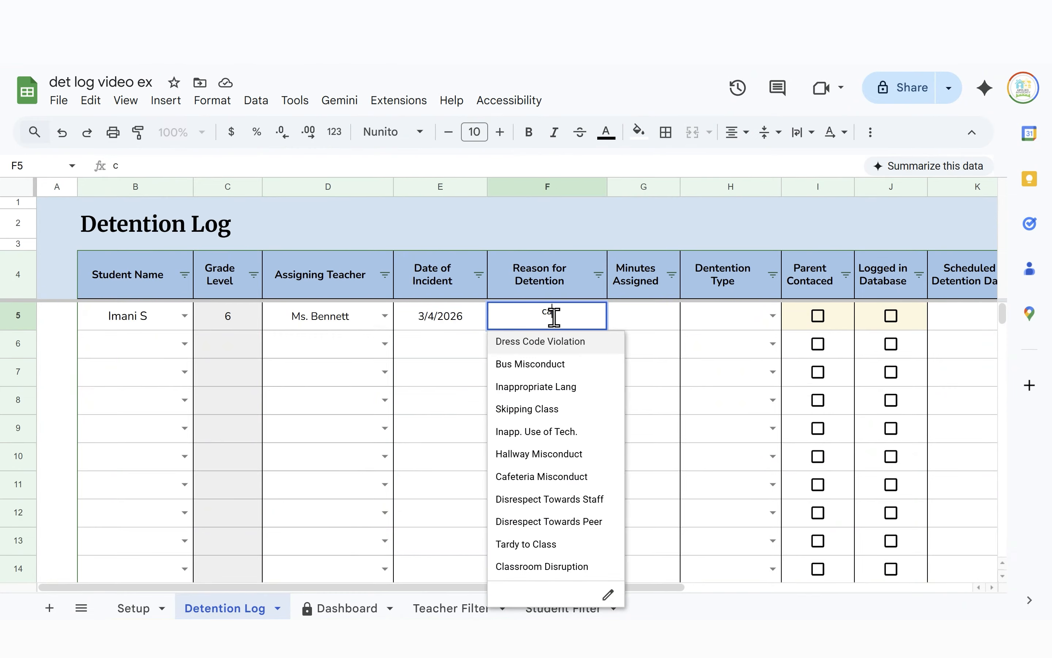
{"action": "type", "text": "caf"}
{"action": "left_click", "coordinate": [552, 343]}
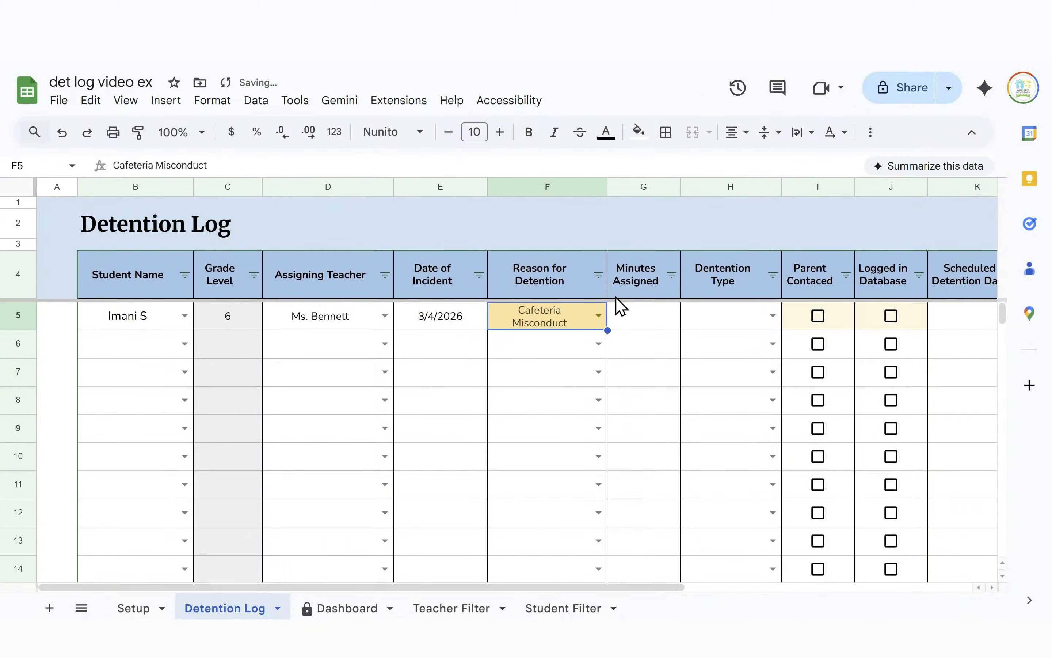
{"action": "left_click", "coordinate": [637, 322]}
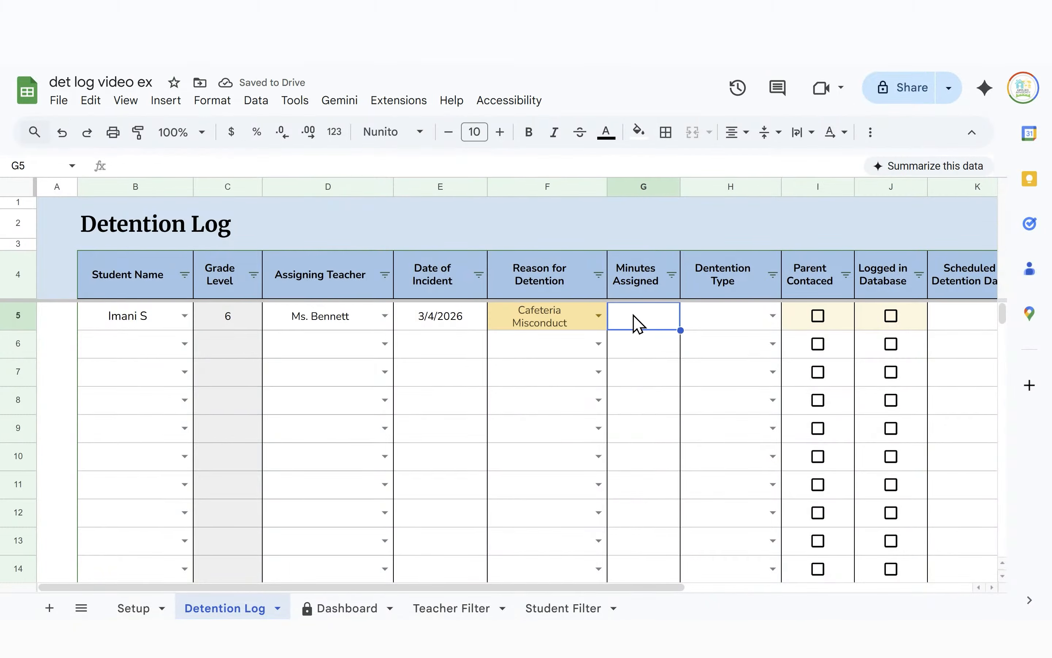
{"action": "type", "text": "45"}
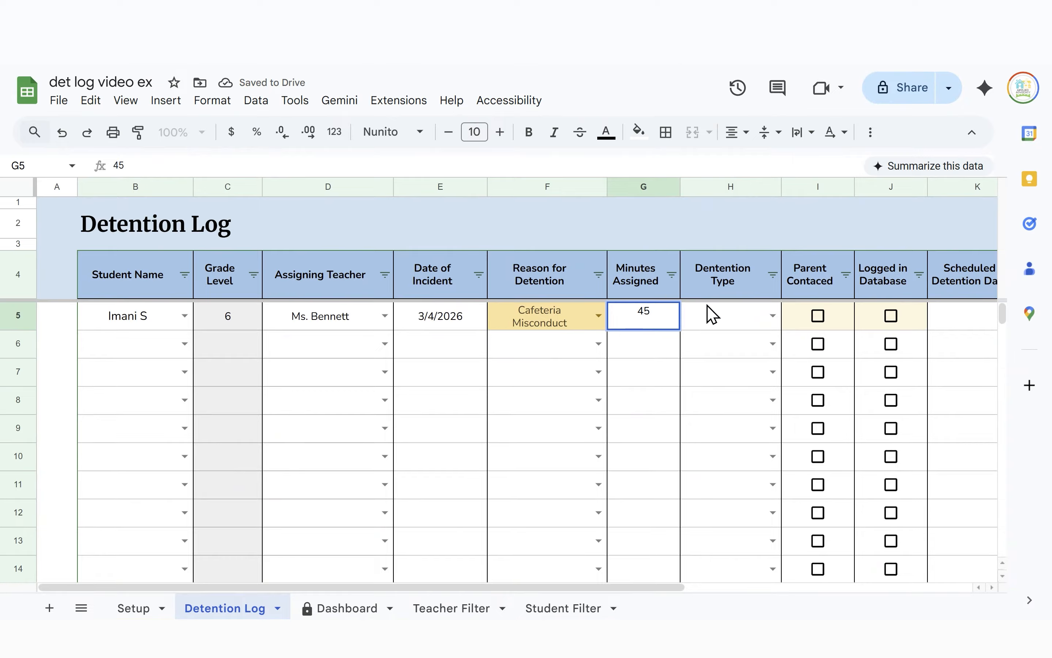
{"action": "left_click", "coordinate": [730, 322]}
{"action": "left_click", "coordinate": [767, 314]}
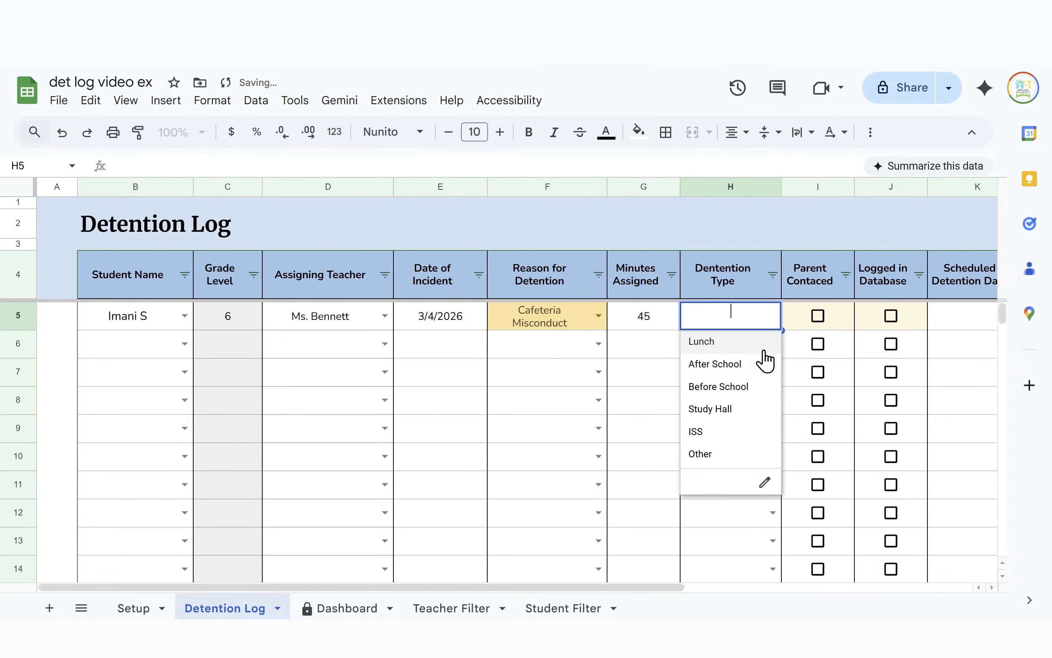
{"action": "left_click", "coordinate": [757, 341]}
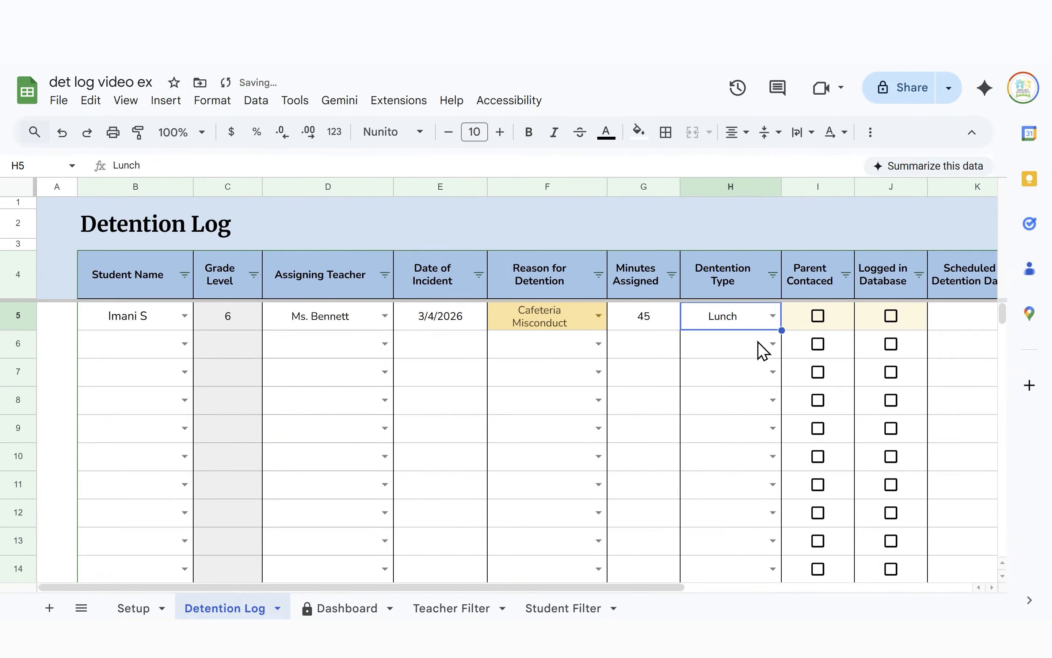
Tick the parent-contacted and logged-in-database checkboxes for row 5
{"action": "left_click", "coordinate": [818, 316]}
{"action": "left_click", "coordinate": [892, 319]}
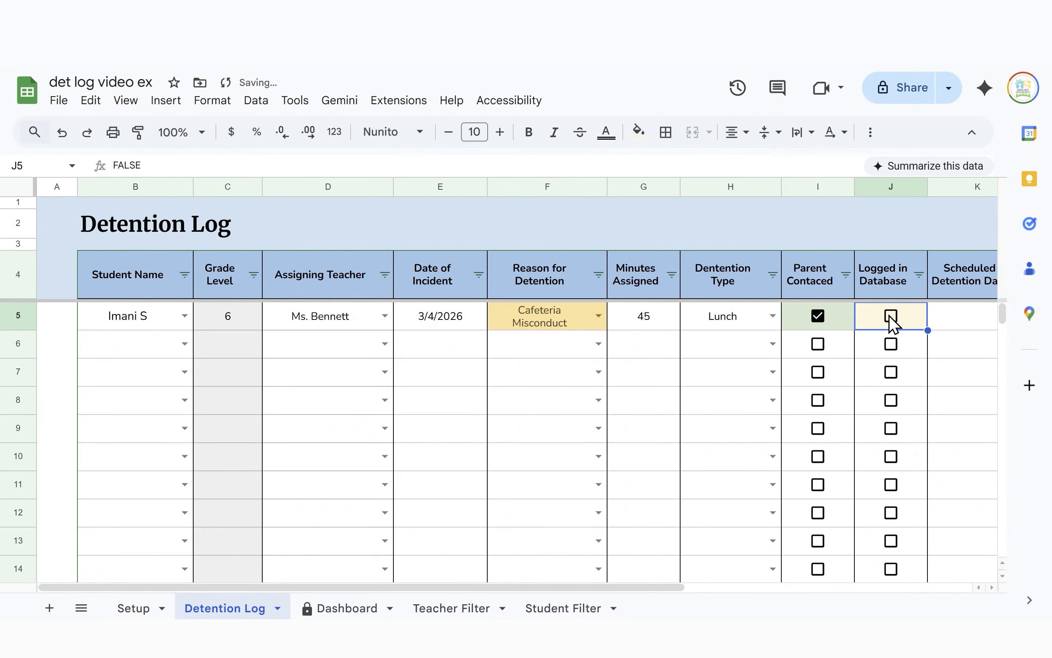
{"action": "left_click", "coordinate": [892, 320]}
{"action": "scroll", "coordinate": [774, 360], "scroll_direction": "right", "scroll_amount": 3}
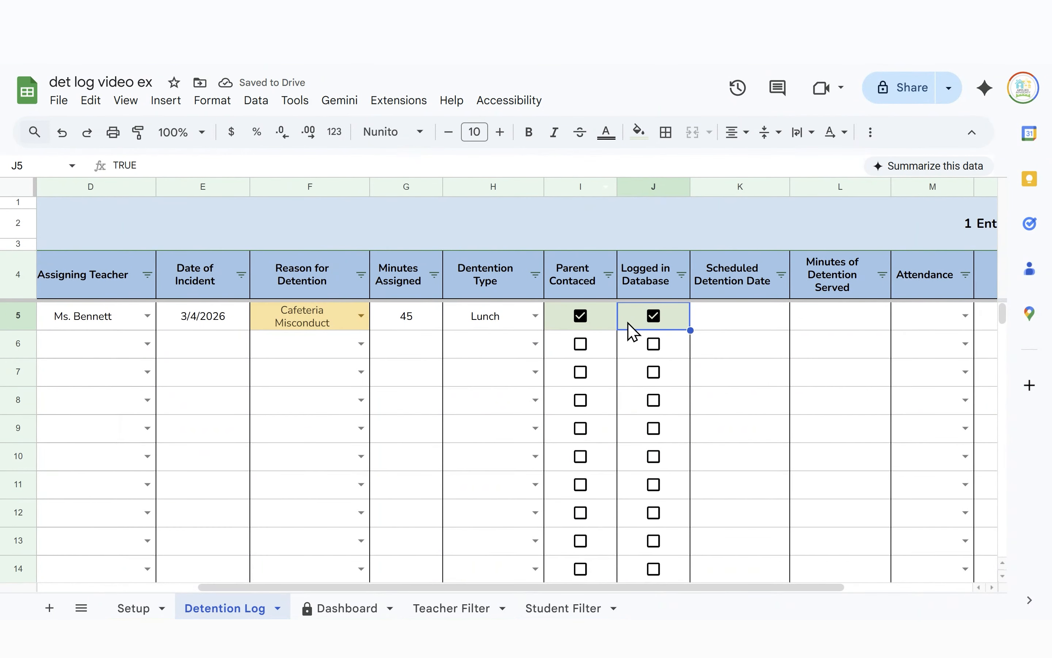
{"action": "scroll", "coordinate": [657, 299], "scroll_direction": "right", "scroll_amount": 3}
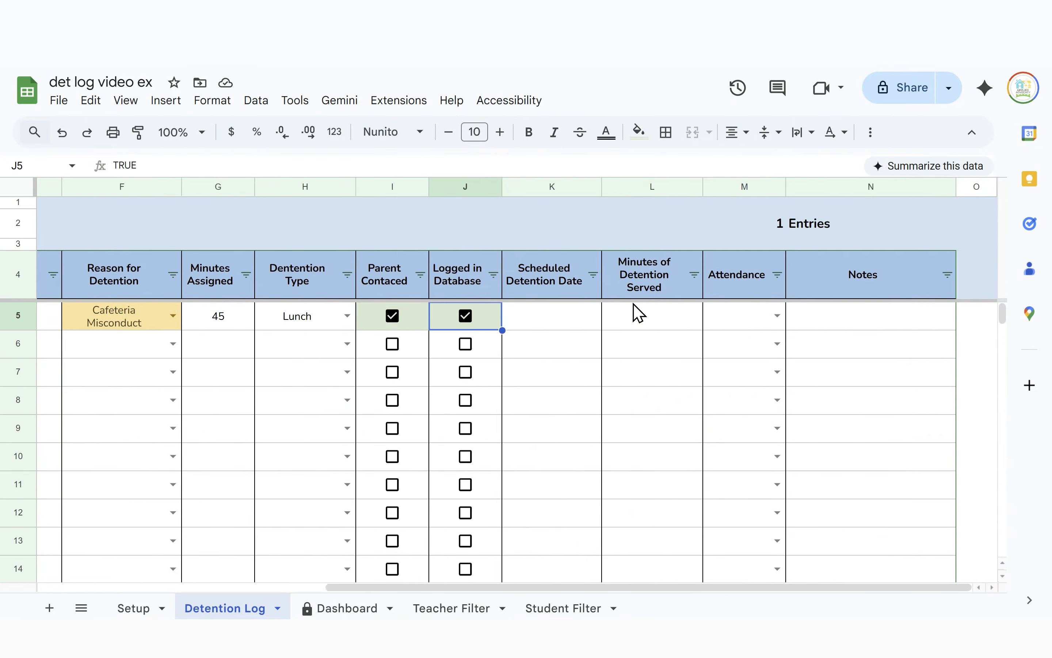
{"action": "scroll", "coordinate": [634, 313], "scroll_direction": "left", "scroll_amount": 6}
{"action": "scroll", "coordinate": [761, 312], "scroll_direction": "right", "scroll_amount": 5}
{"action": "left_click", "coordinate": [401, 186]}
{"action": "left_click", "coordinate": [383, 271]}
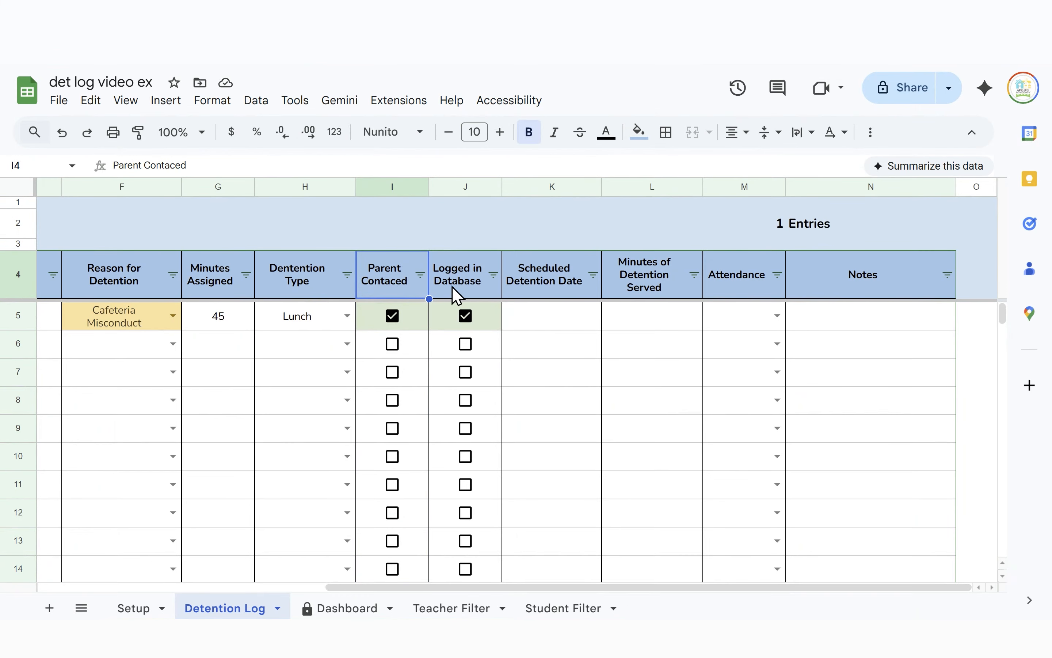
{"action": "left_click", "coordinate": [461, 281]}
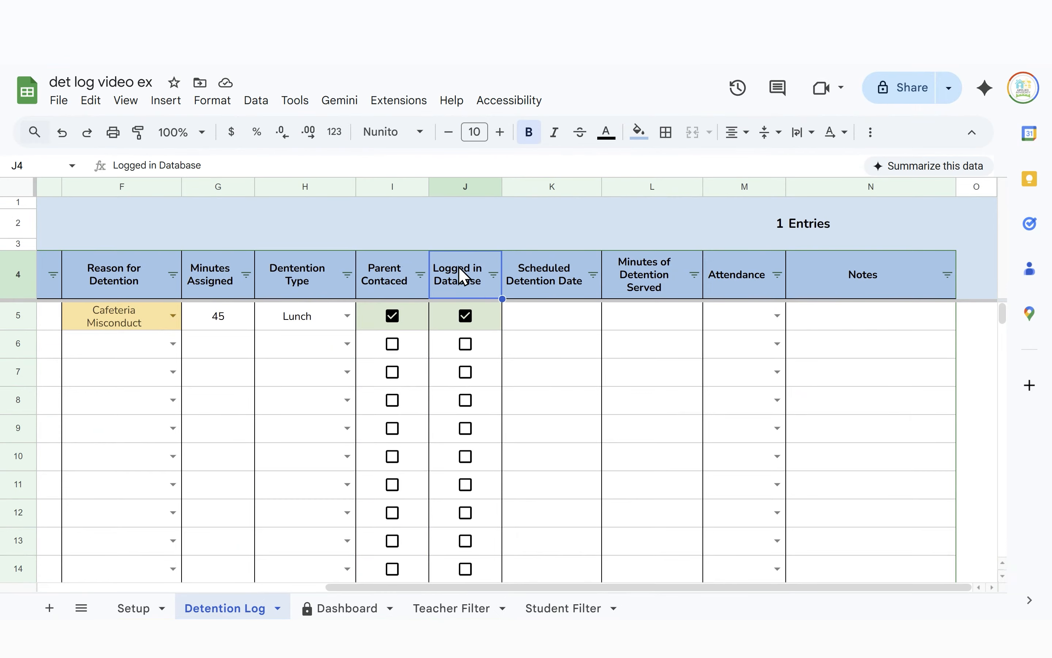
{"action": "left_click", "coordinate": [448, 186]}
{"action": "right_click", "coordinate": [448, 186]}
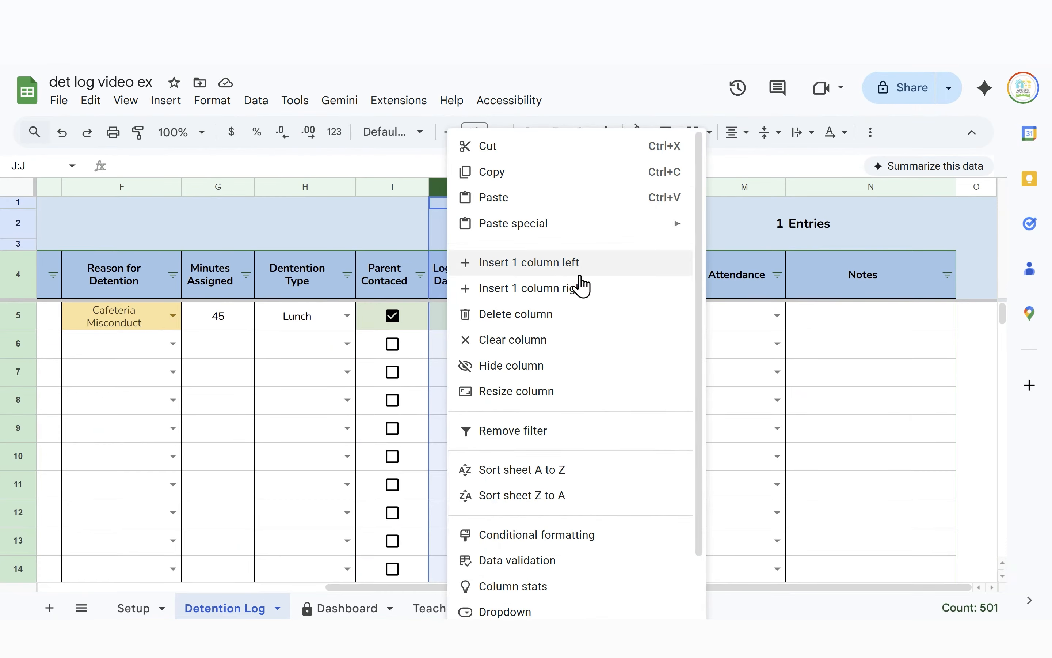
{"action": "left_click", "coordinate": [585, 289]}
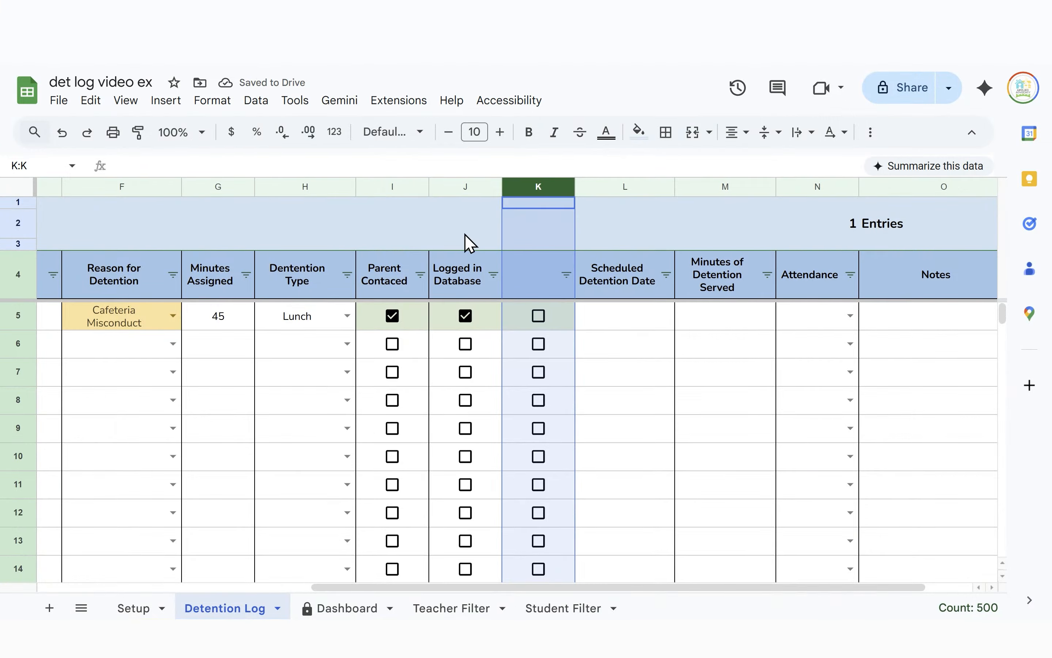
{"action": "key", "text": "ctrl+alt+minus"}
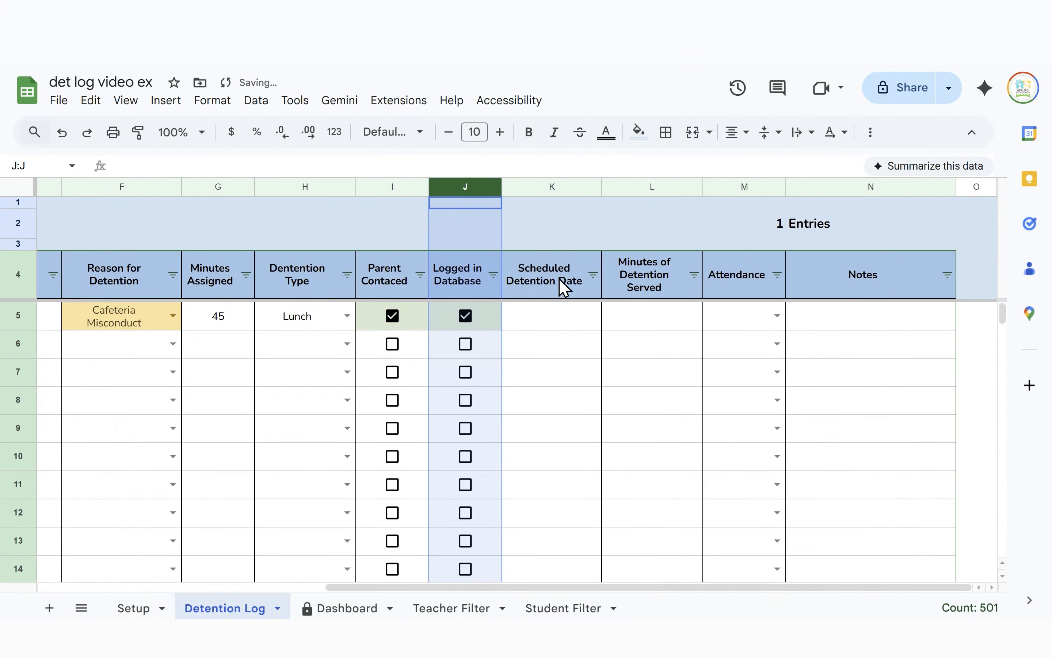
Set the scheduled detention date in K5 to 3/9/2026
{"action": "left_click", "coordinate": [533, 372]}
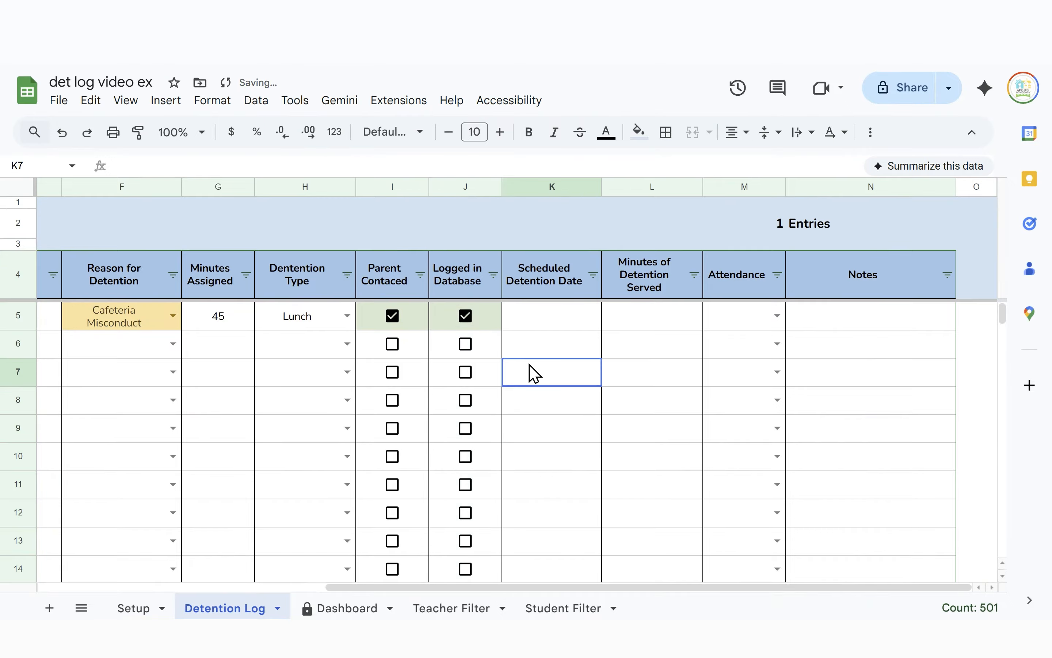
{"action": "double_click", "coordinate": [540, 325]}
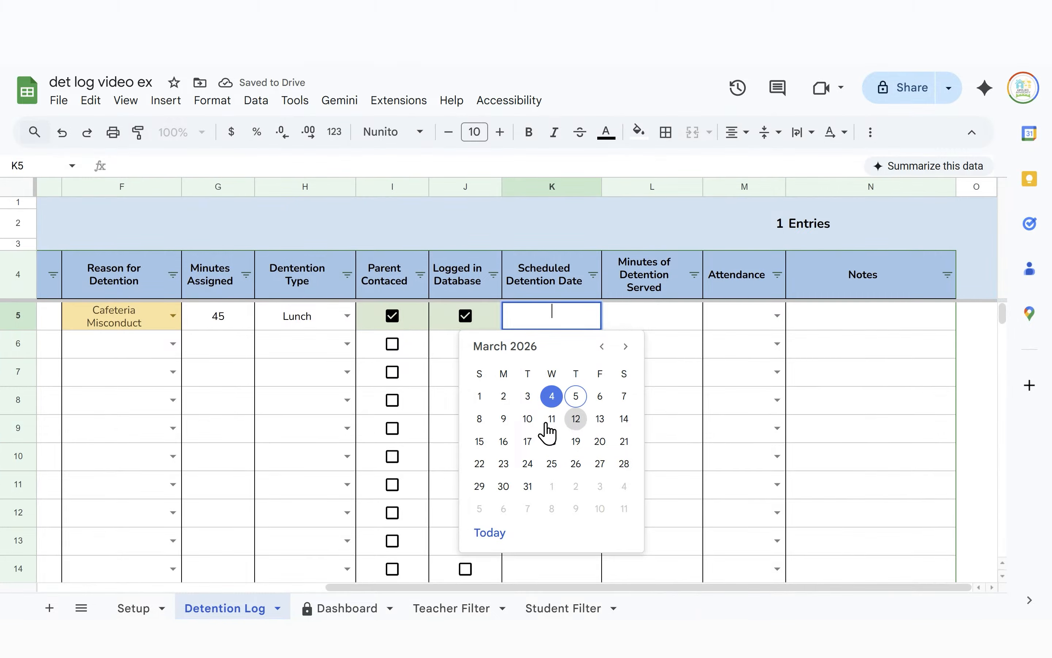
{"action": "left_click", "coordinate": [600, 397]}
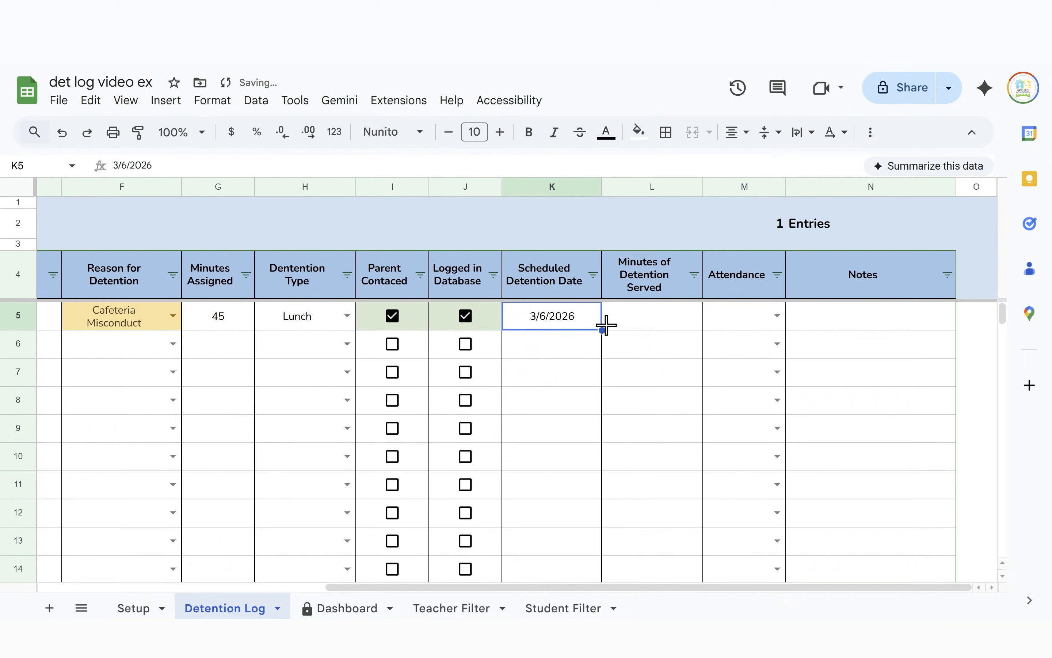
{"action": "double_click", "coordinate": [583, 324]}
{"action": "left_click", "coordinate": [503, 419]}
Record 15 minutes served in L5 and set attendance in M5 to Attended
{"action": "left_click", "coordinate": [675, 317]}
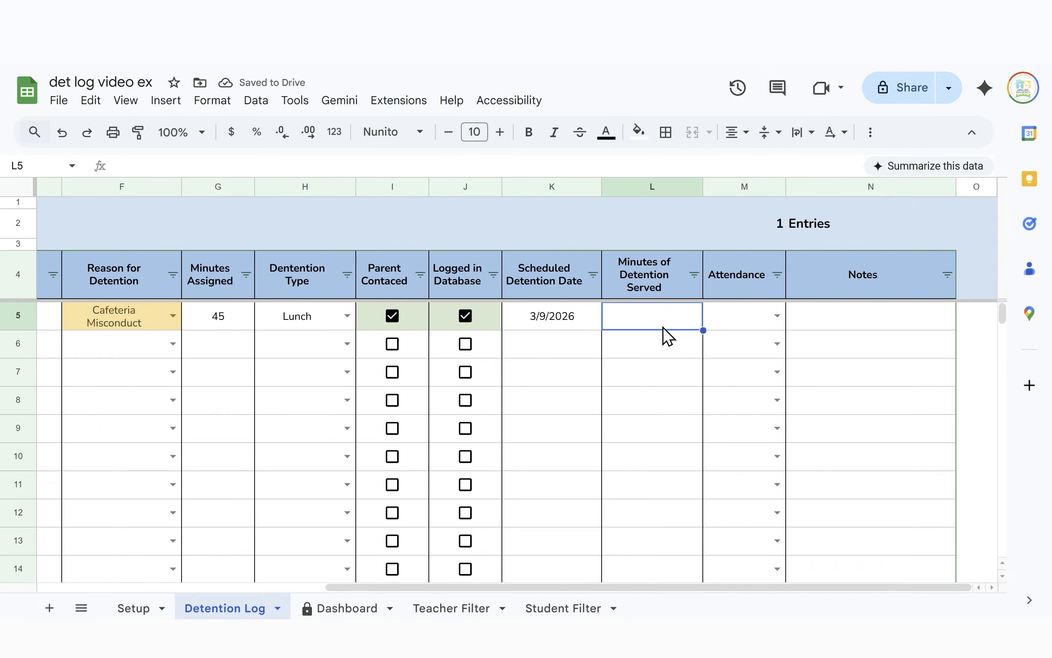
{"action": "type", "text": "15"}
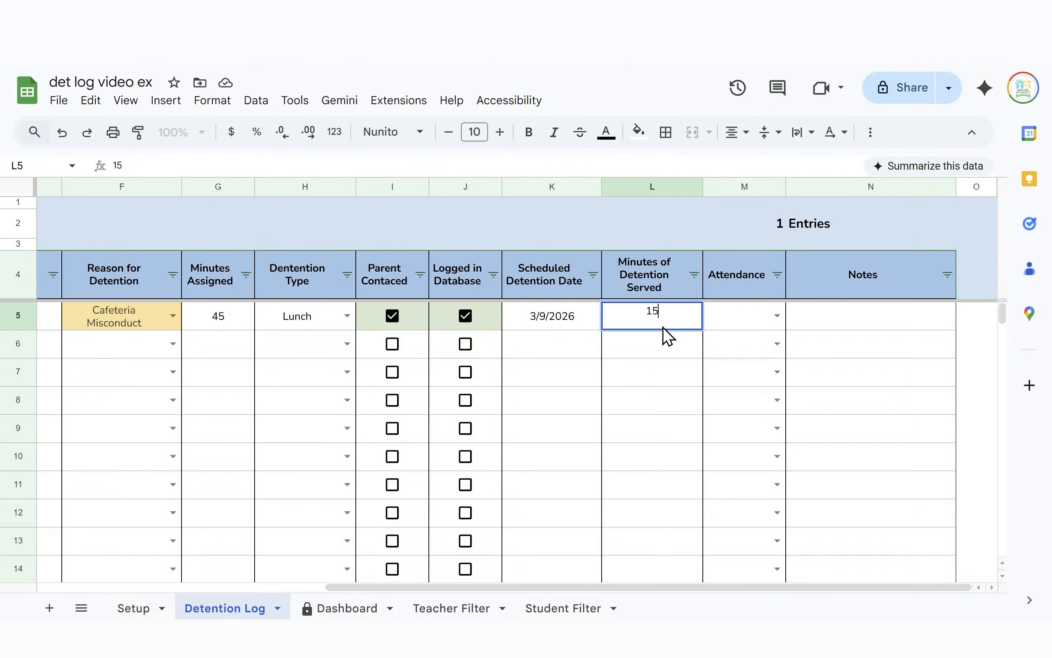
{"action": "scroll", "coordinate": [815, 361], "scroll_direction": "left", "scroll_amount": 2}
{"action": "left_click", "coordinate": [820, 324]}
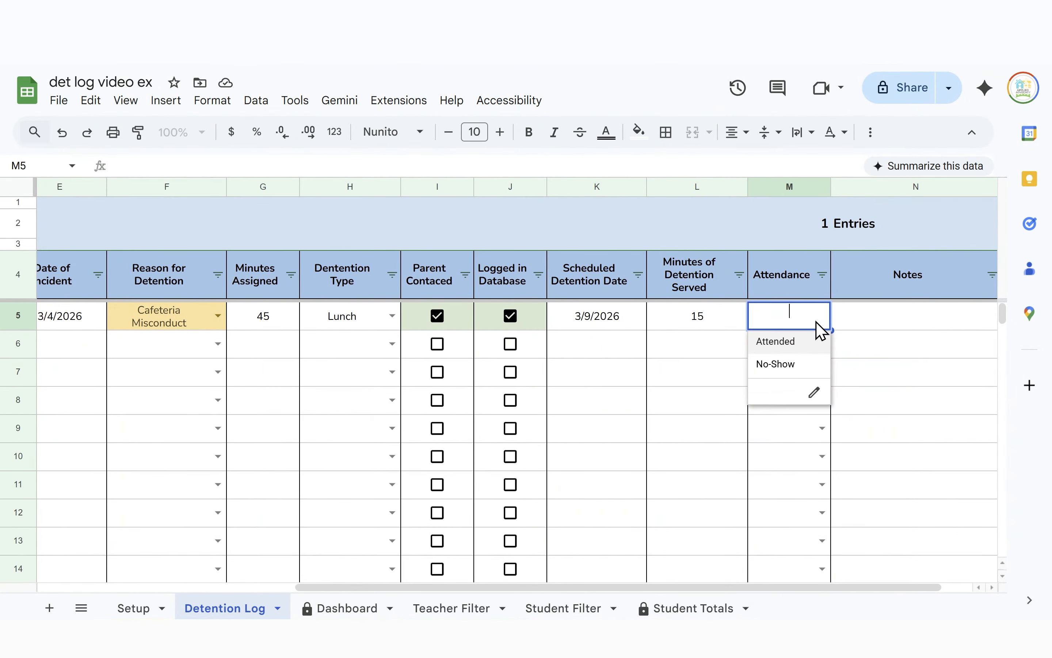
{"action": "left_click", "coordinate": [795, 342]}
{"action": "scroll", "coordinate": [396, 435], "scroll_direction": "left", "scroll_amount": 4}
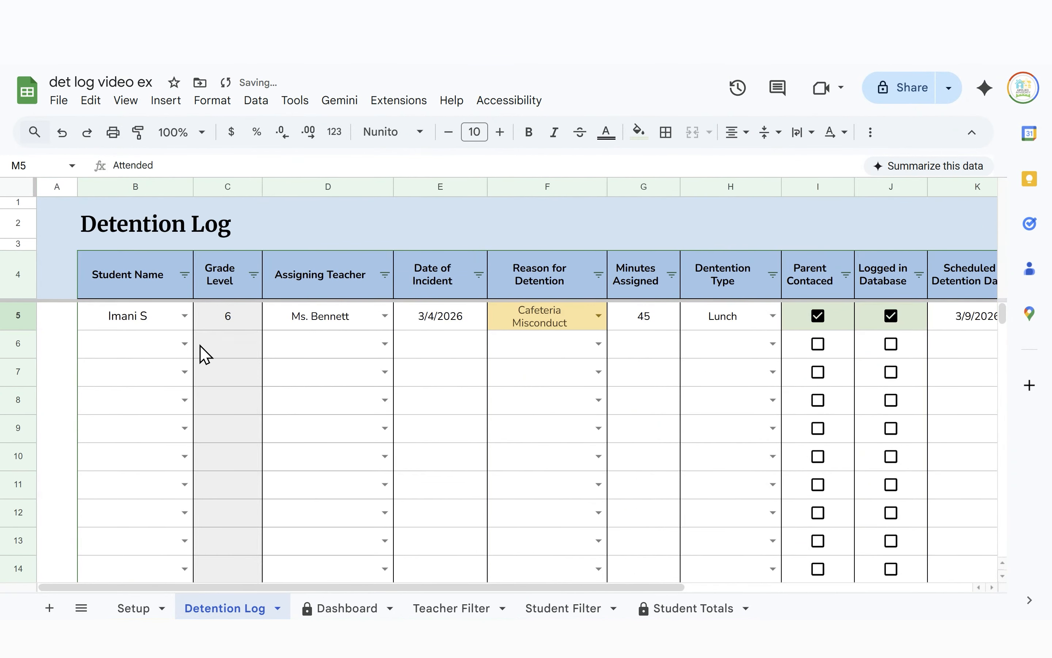
Pick the row-6 student and assigning teacher from their dropdown lists
{"action": "left_click", "coordinate": [185, 344]}
{"action": "left_click", "coordinate": [155, 482]}
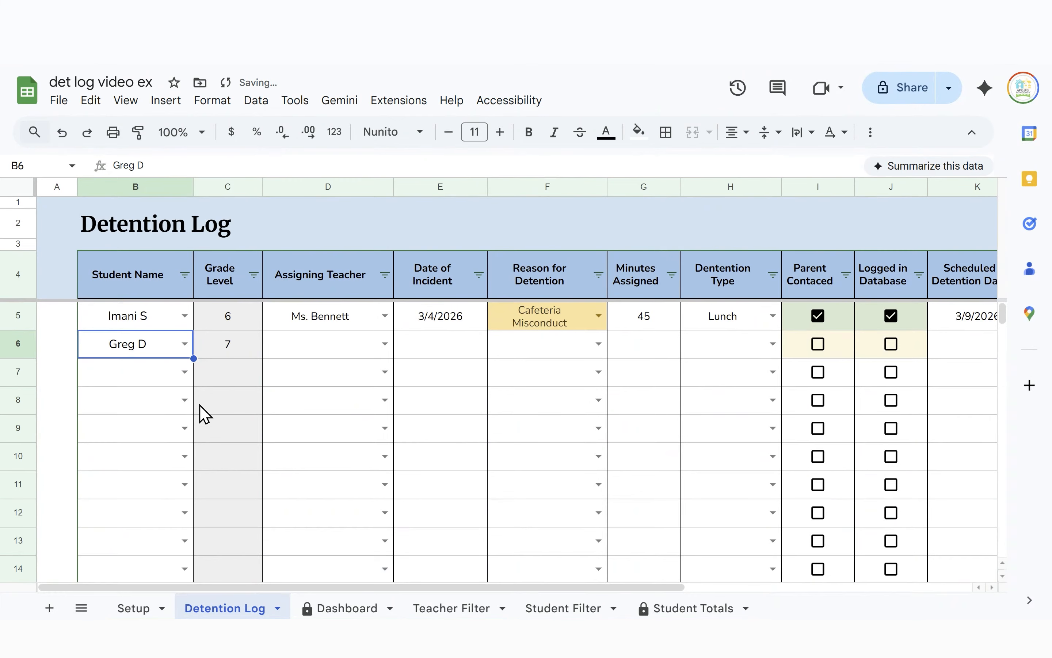
{"action": "left_click", "coordinate": [295, 348]}
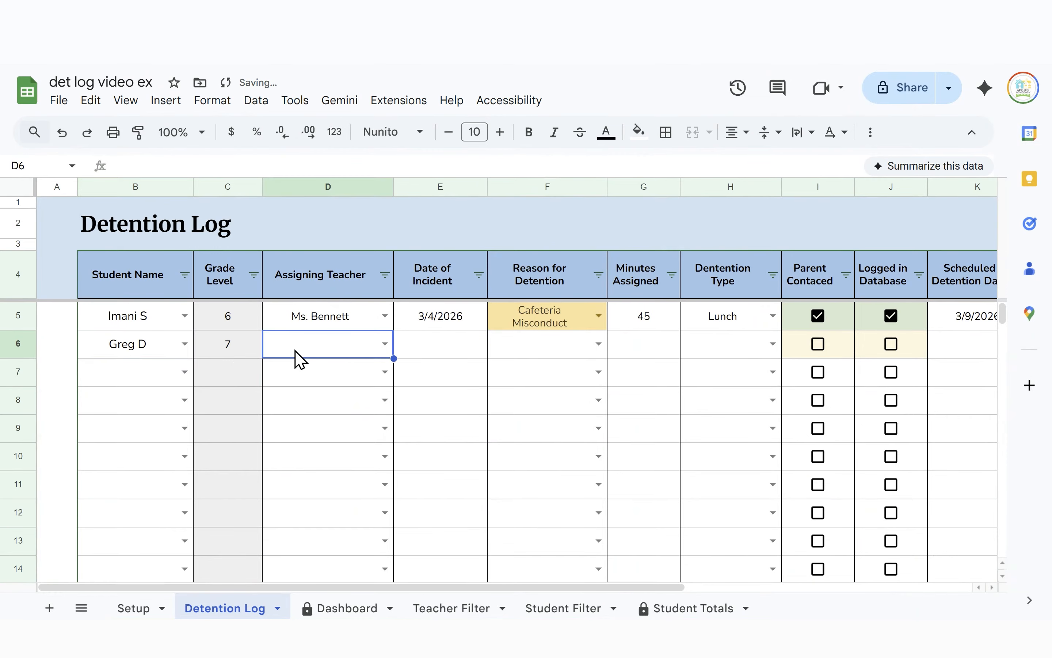
{"action": "left_click", "coordinate": [300, 357]}
{"action": "left_click", "coordinate": [327, 370]}
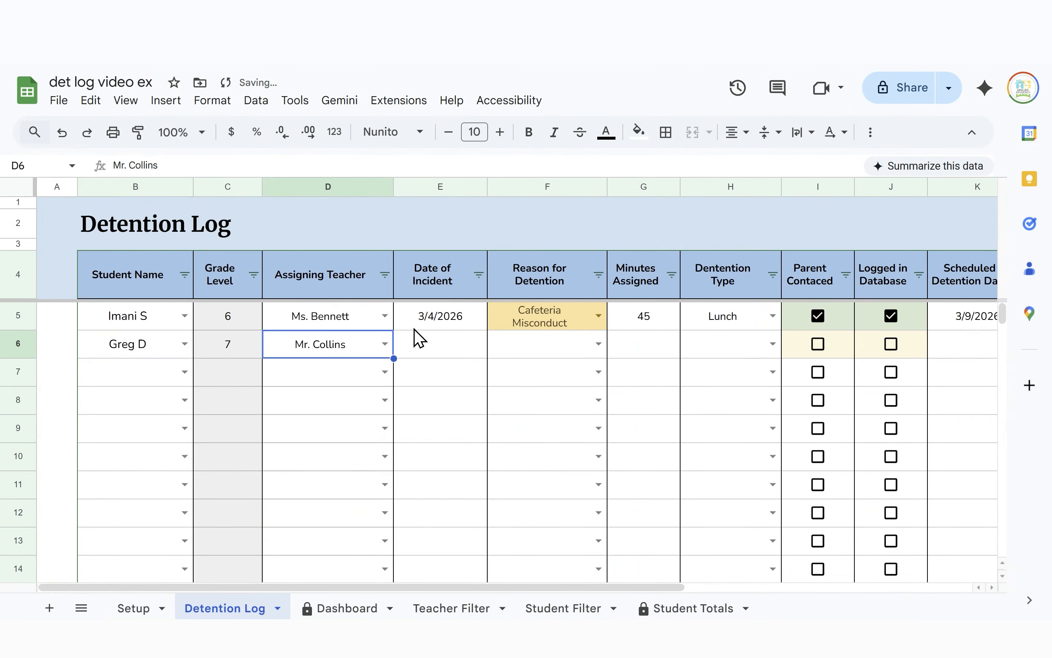
Set the row-6 incident date in E6 to 3/11/2026 using the date picker
{"action": "left_click", "coordinate": [432, 349]}
{"action": "double_click", "coordinate": [432, 349]}
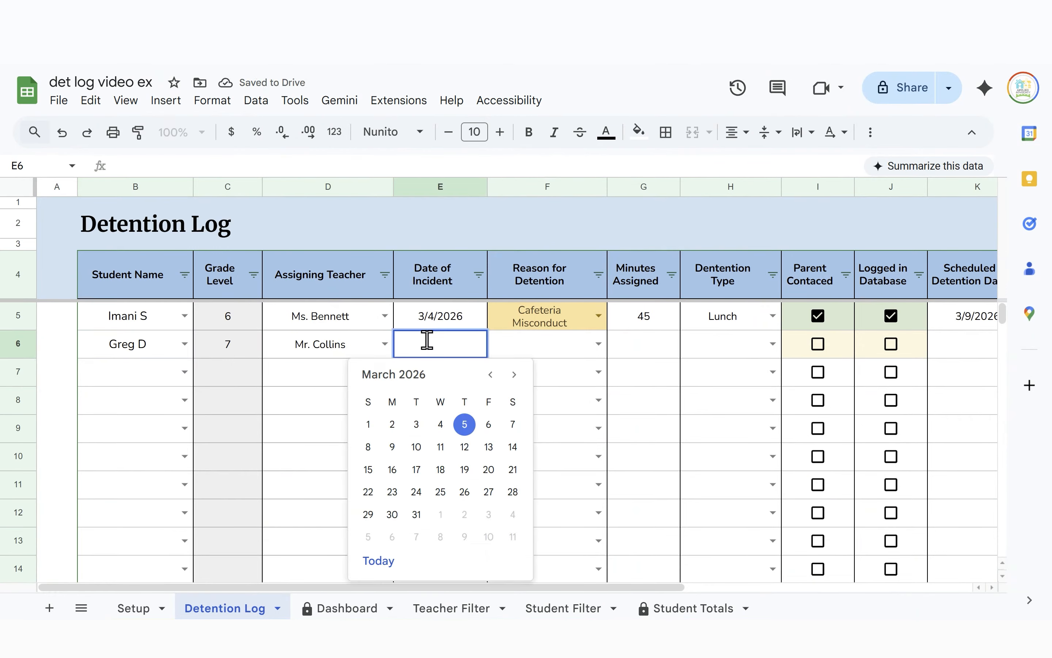
{"action": "left_click", "coordinate": [132, 608]}
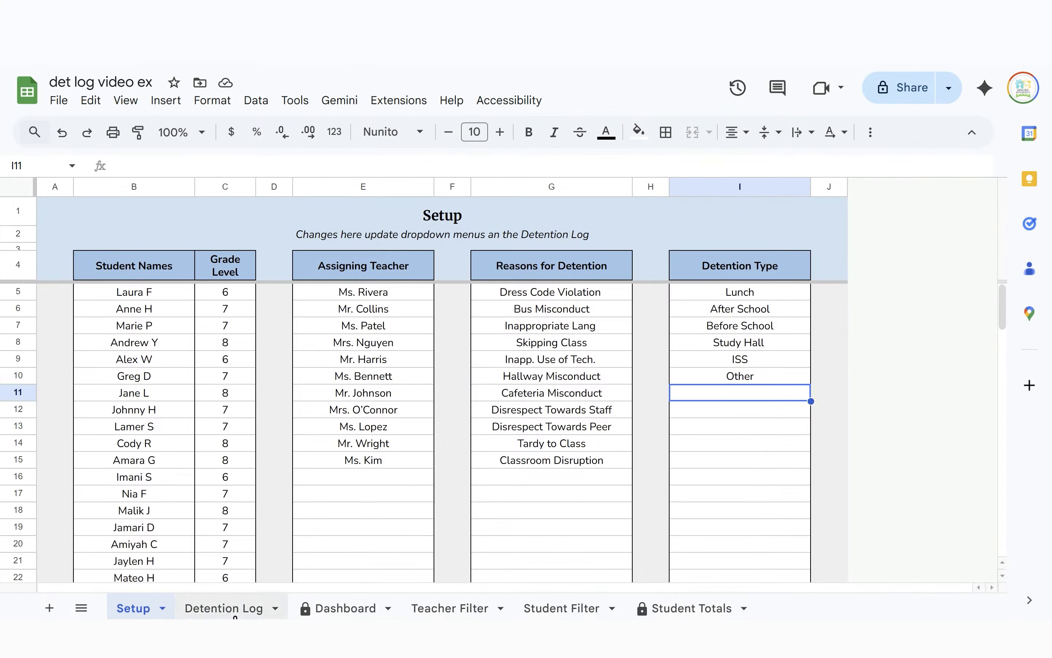
{"action": "left_click", "coordinate": [239, 607]}
{"action": "double_click", "coordinate": [452, 350]}
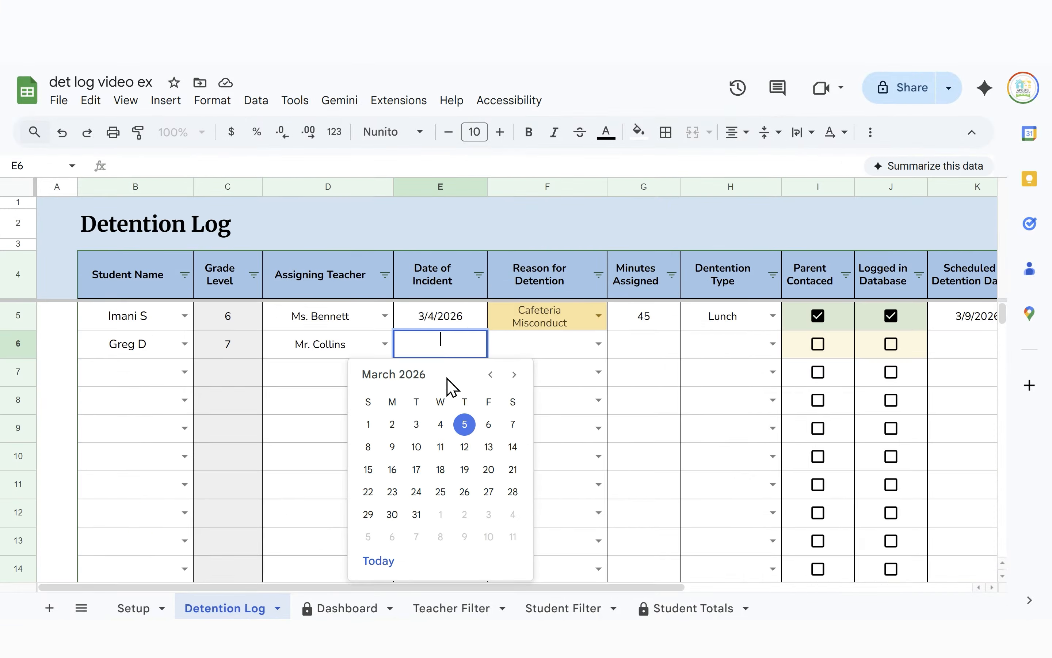
{"action": "left_click", "coordinate": [441, 450]}
Choose Disrespect Towards Staff as the F6 reason and begin entering minutes assigned in G6
{"action": "double_click", "coordinate": [552, 357]}
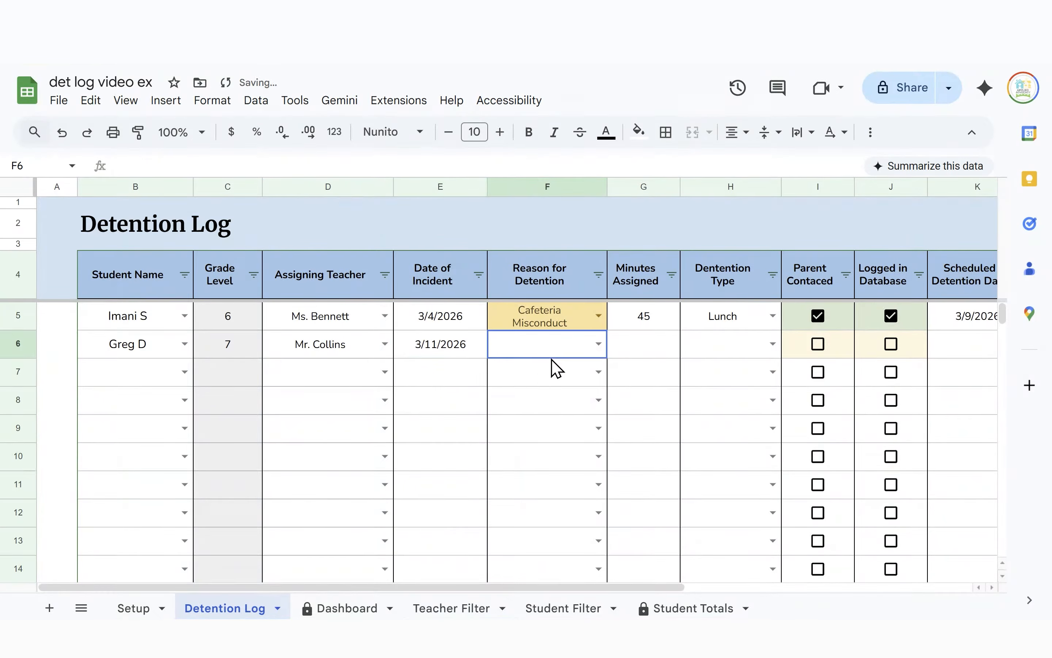
{"action": "left_click", "coordinate": [528, 527]}
{"action": "left_click", "coordinate": [647, 347]}
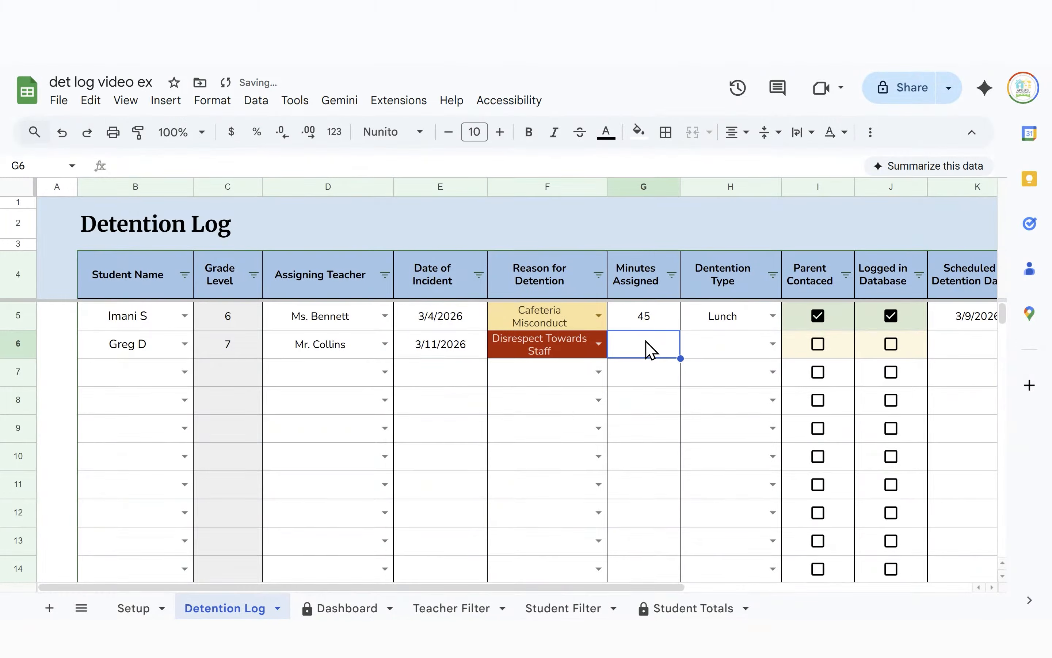
{"action": "type", "text": "20"}
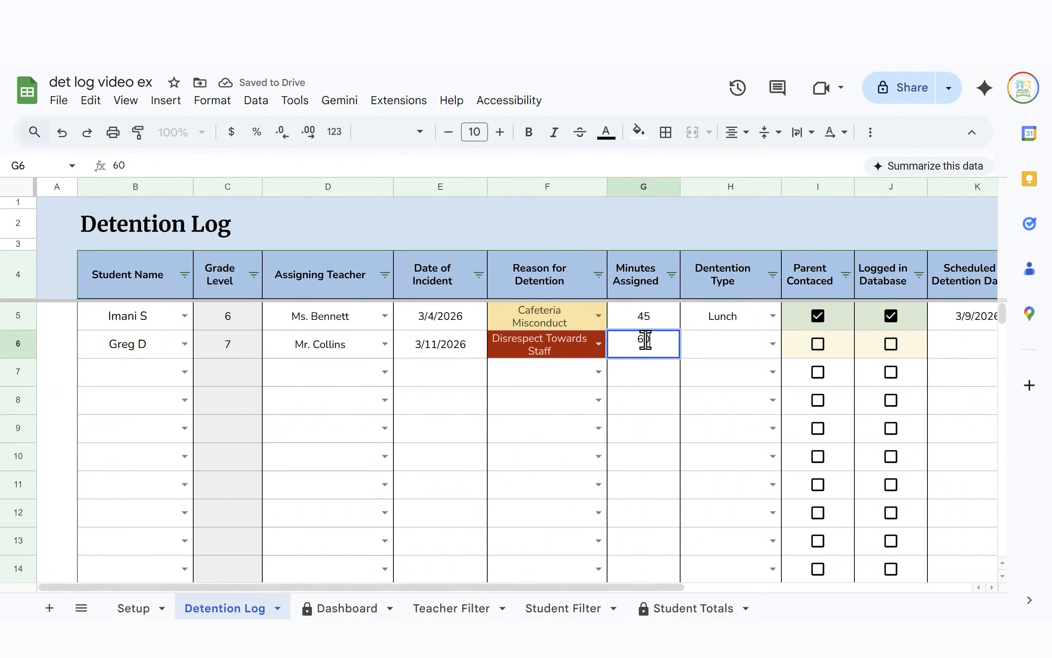
Set row 6 to Study Hall, tick parent contacted and logged, and schedule it for 3/12/2026
{"action": "left_click", "coordinate": [775, 347]}
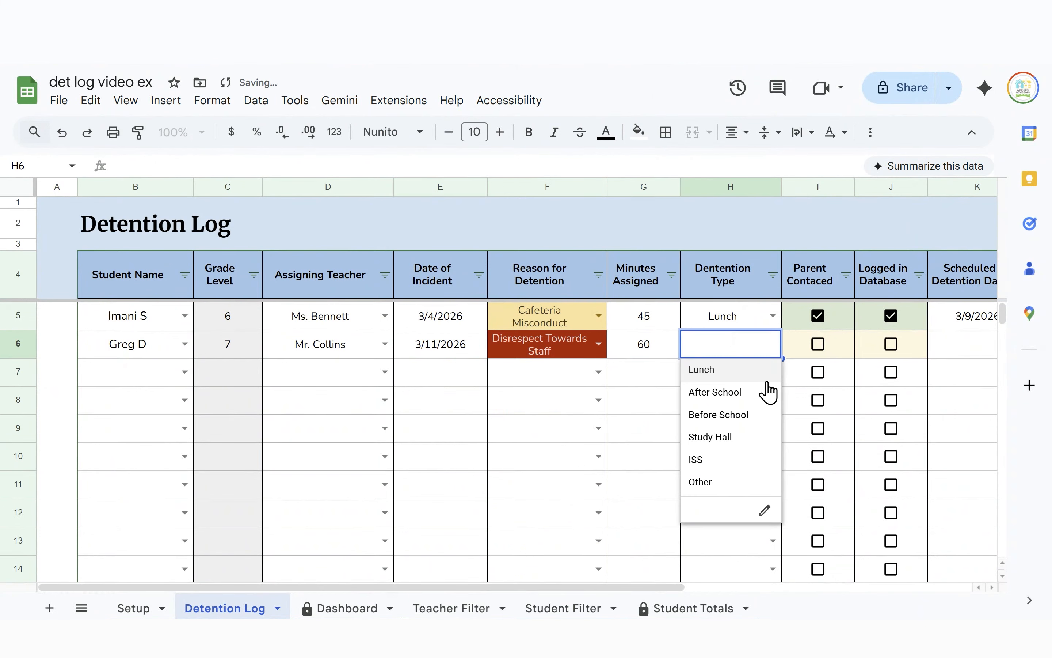
{"action": "left_click", "coordinate": [761, 442]}
{"action": "left_click", "coordinate": [818, 345]}
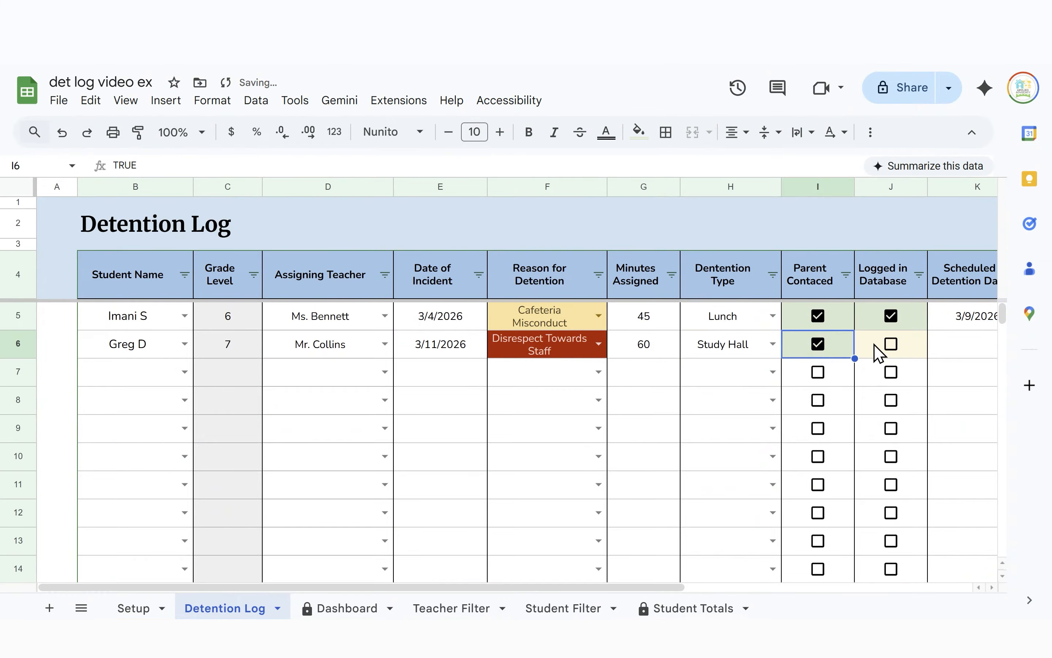
{"action": "left_click", "coordinate": [889, 345]}
{"action": "double_click", "coordinate": [938, 344]}
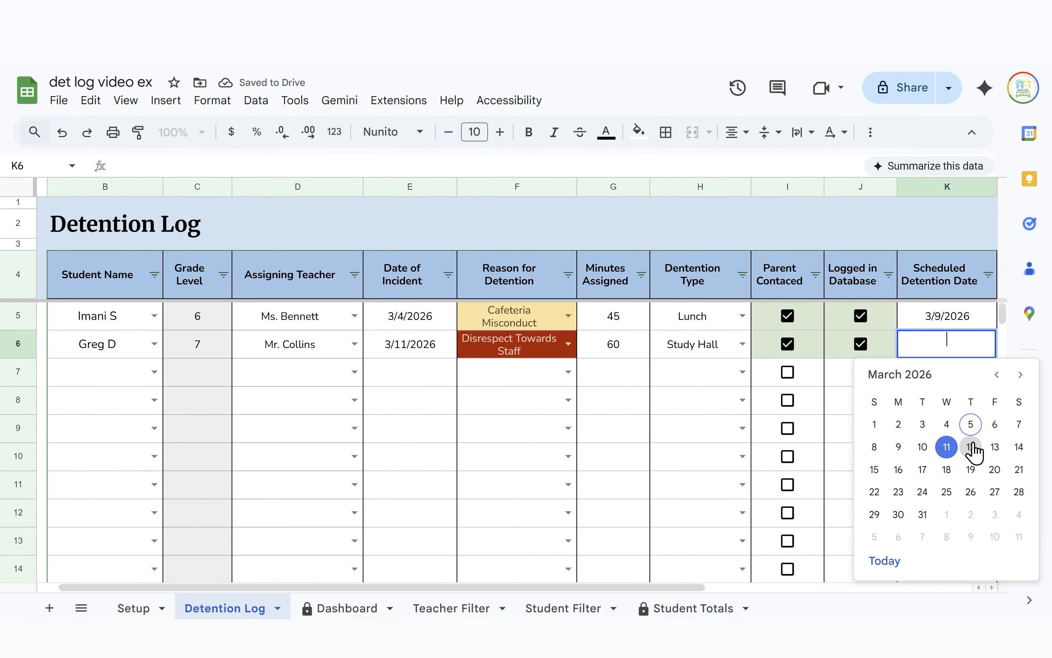
{"action": "left_click", "coordinate": [971, 447]}
Enter 30 minutes served in L6 and mark attendance as Attended
{"action": "scroll", "coordinate": [935, 385], "scroll_direction": "right", "scroll_amount": 5}
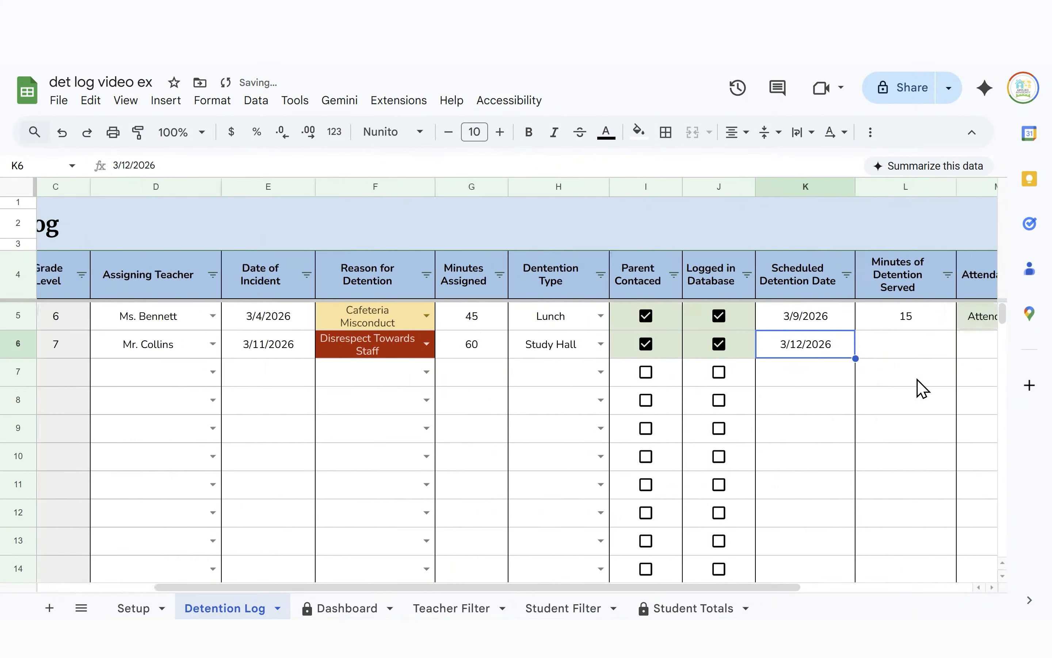
{"action": "scroll", "coordinate": [819, 355], "scroll_direction": "right", "scroll_amount": 2}
{"action": "left_click", "coordinate": [780, 357]}
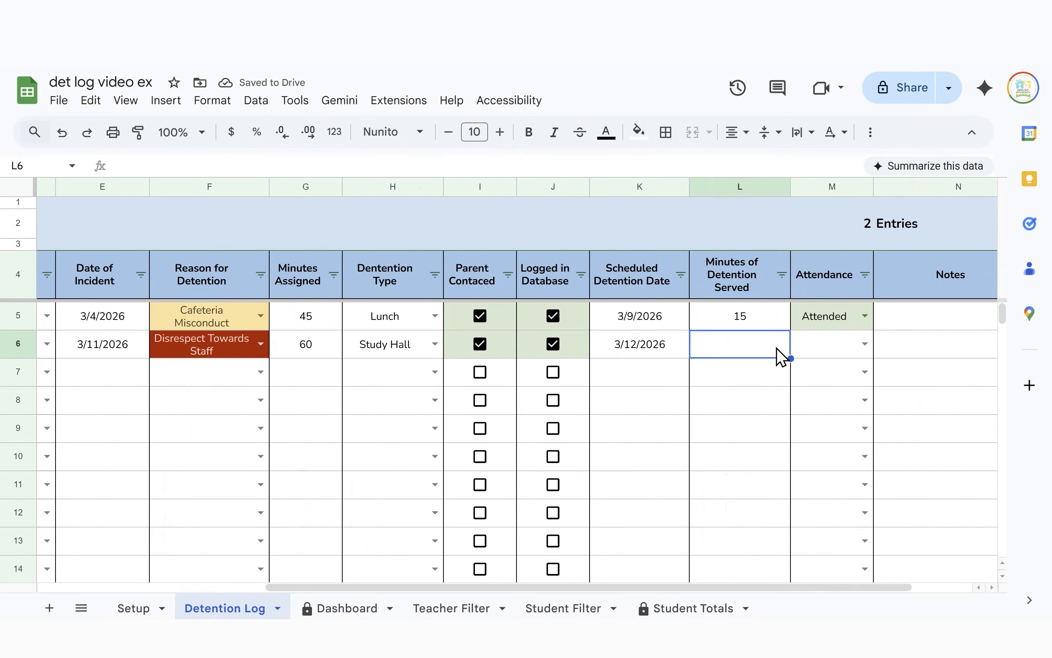
{"action": "type", "text": "30"}
{"action": "key", "text": "Tab"}
{"action": "type", "text": "a"}
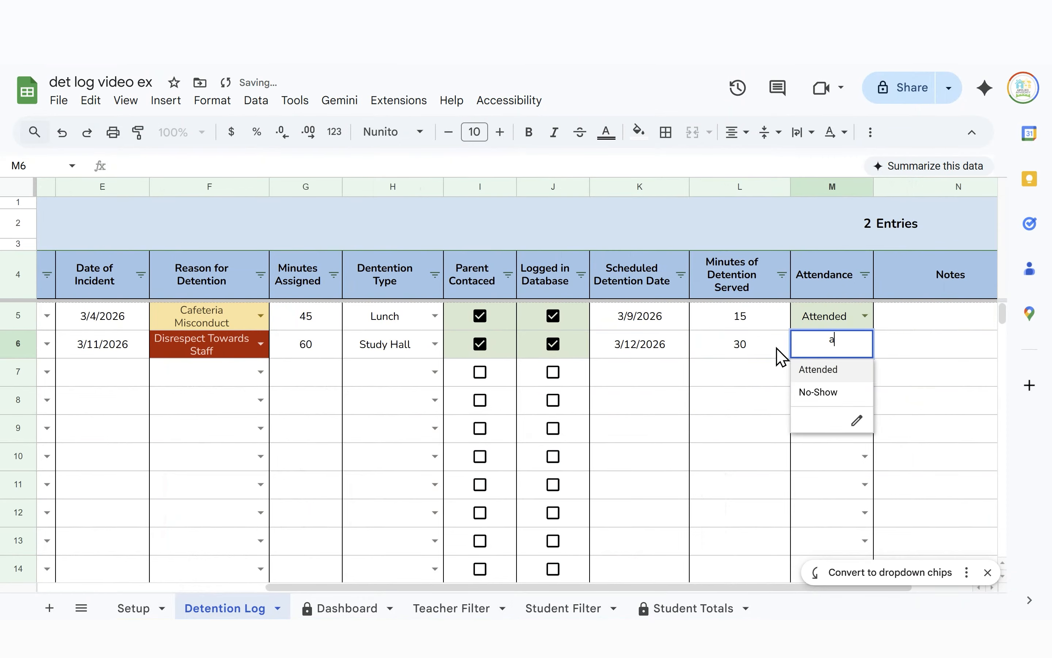
{"action": "key", "text": "Return"}
Add the note 'left early for away game' in N6
{"action": "key", "text": "Up"}
{"action": "key", "text": "Tab"}
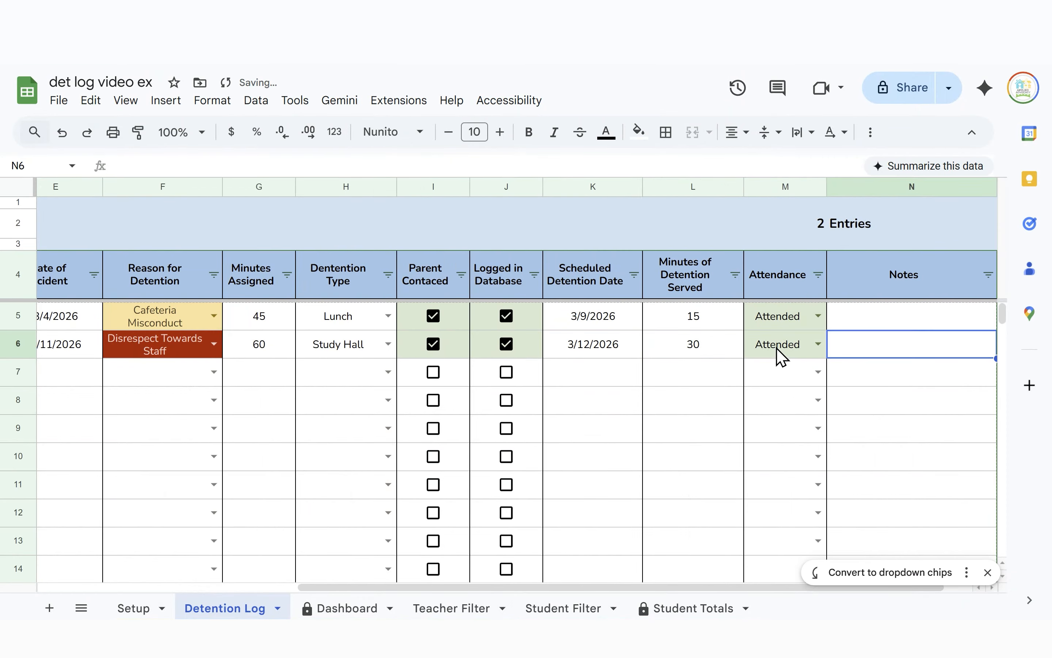
{"action": "key", "text": "Return"}
{"action": "type", "text": "left ea"}
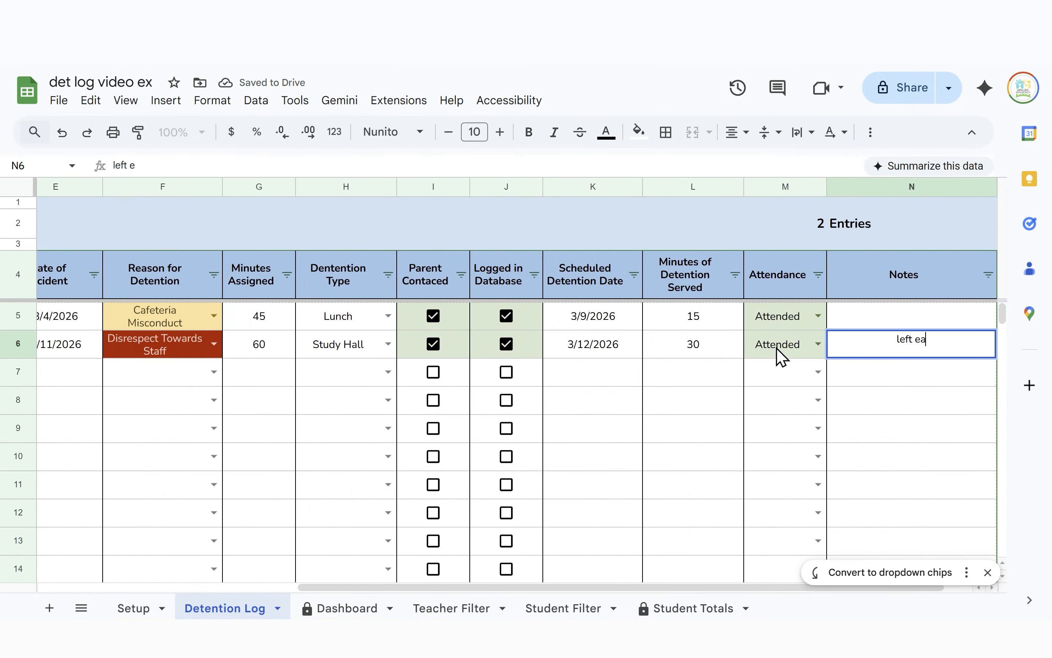
{"action": "type", "text": "rly for away"}
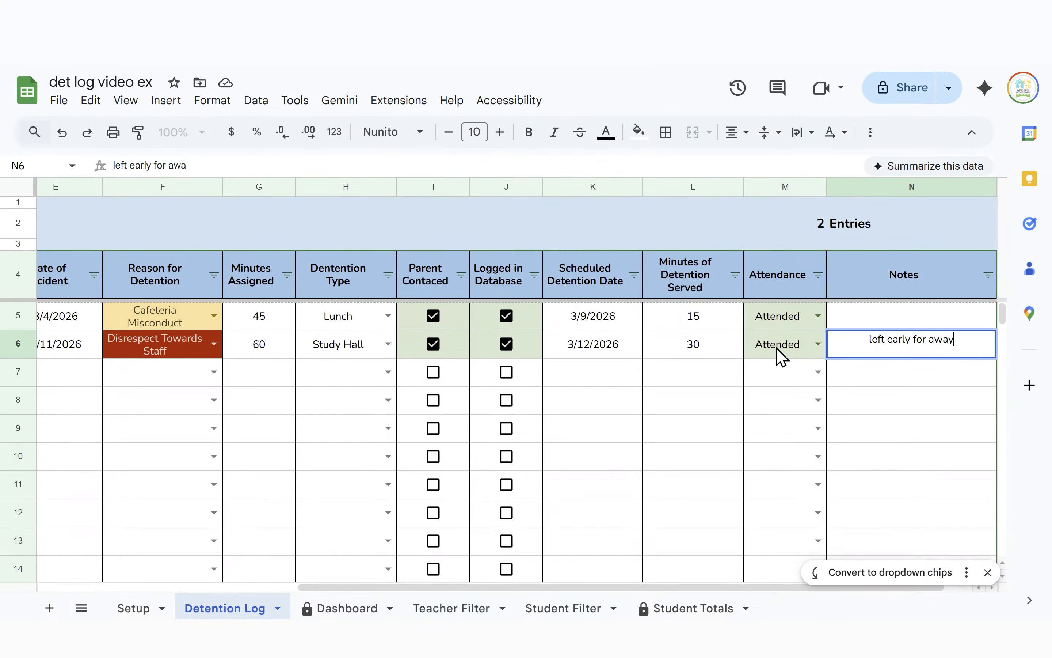
{"action": "type", "text": " game"}
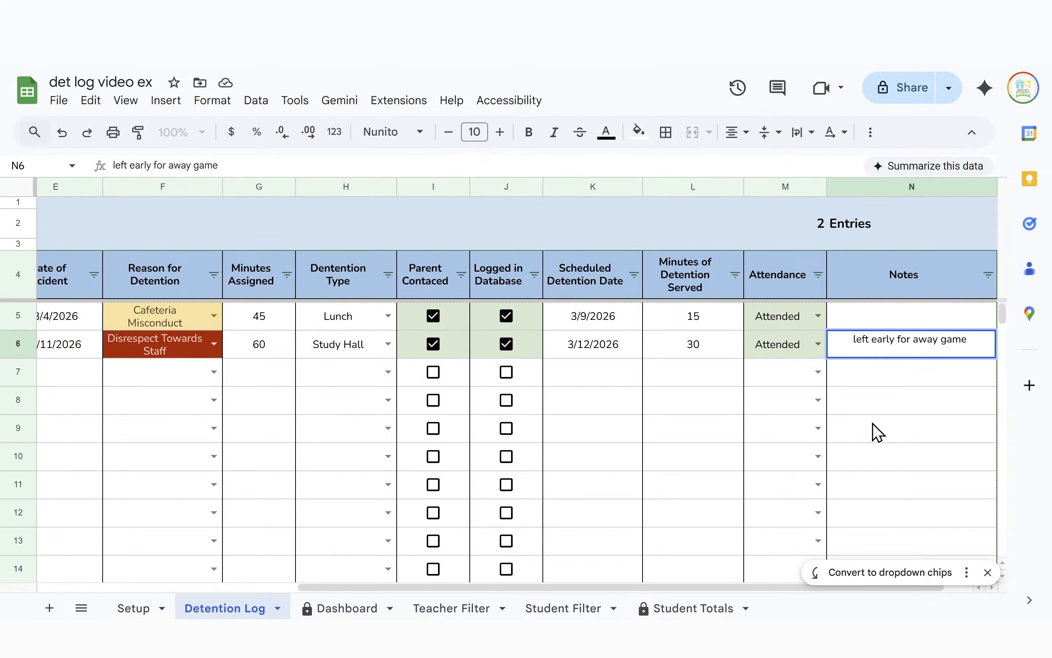
{"action": "left_click", "coordinate": [917, 431]}
{"action": "scroll", "coordinate": [759, 437], "scroll_direction": "left", "scroll_amount": 5}
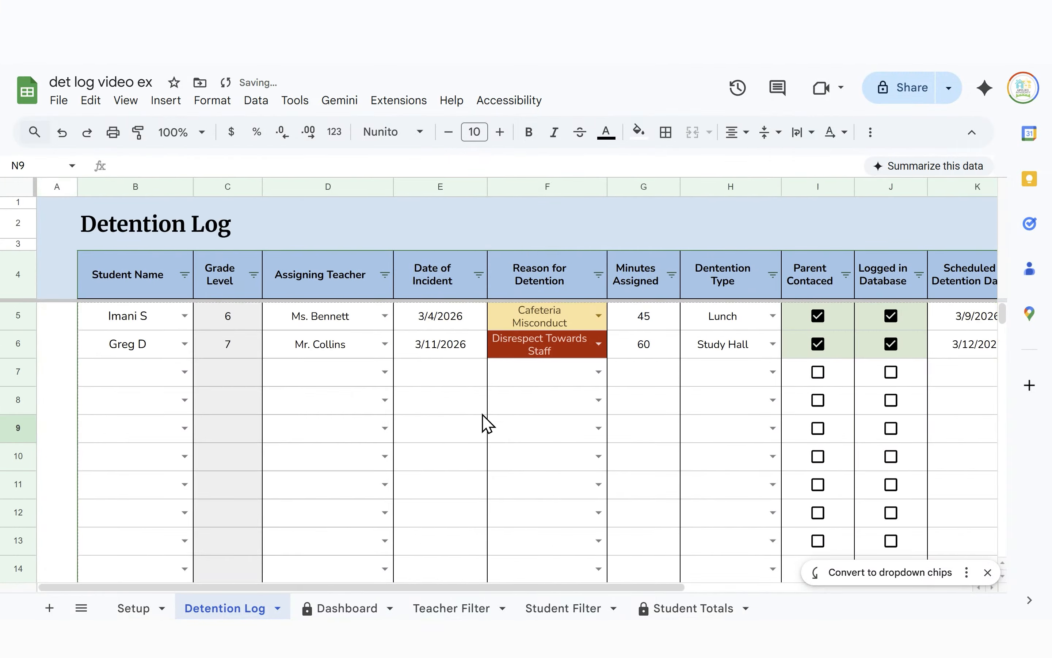